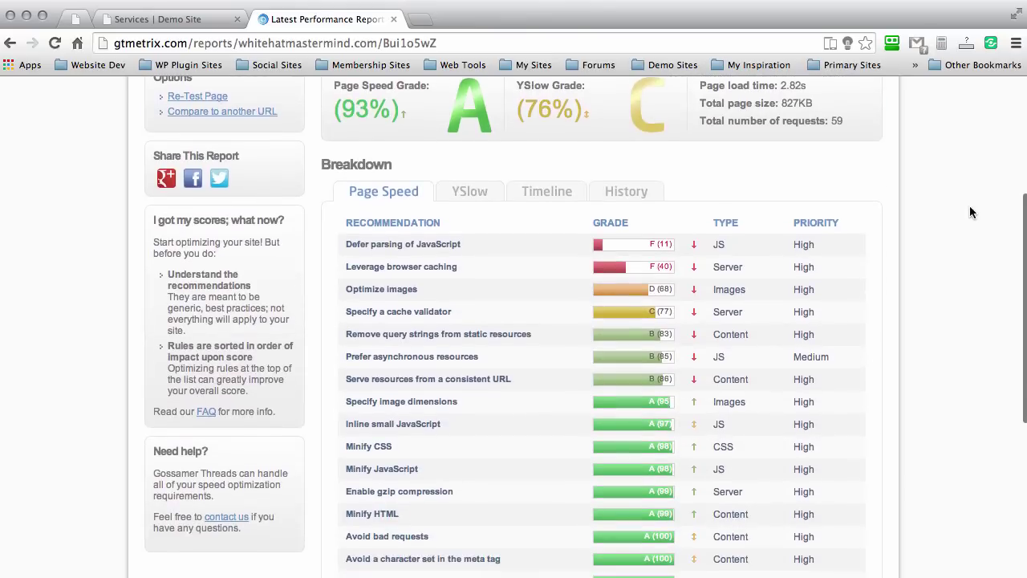
Step: Review the Page Speed recommendations in the GTmetrix report, including the scripts listed under Defer parsing of JavaScript
{"action": "scroll", "coordinate": [385, 239], "scroll_direction": "down", "scroll_amount": 3}
{"action": "scroll", "coordinate": [385, 242], "scroll_direction": "down", "scroll_amount": 3}
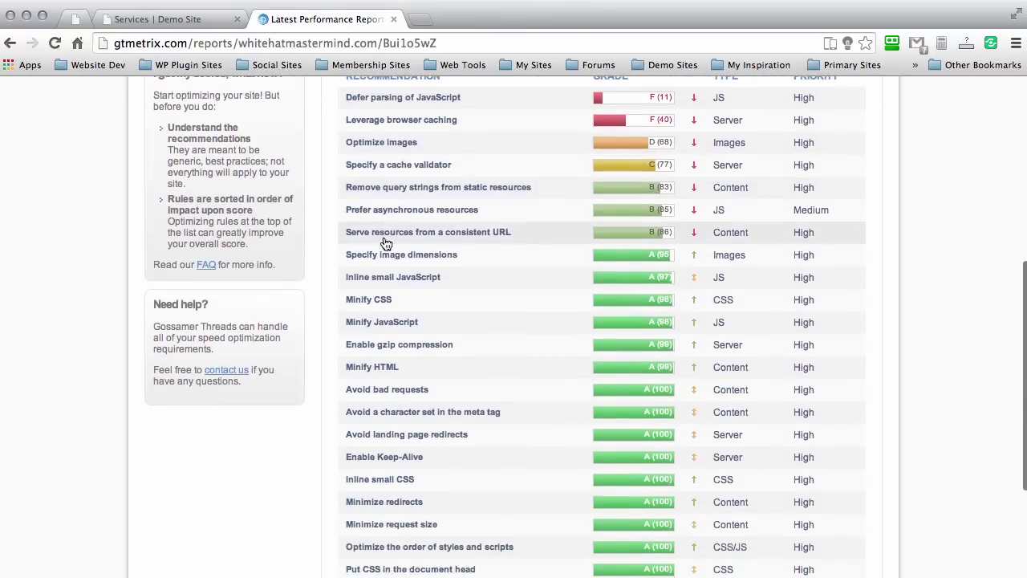
{"action": "scroll", "coordinate": [325, 189], "scroll_direction": "down", "scroll_amount": 3}
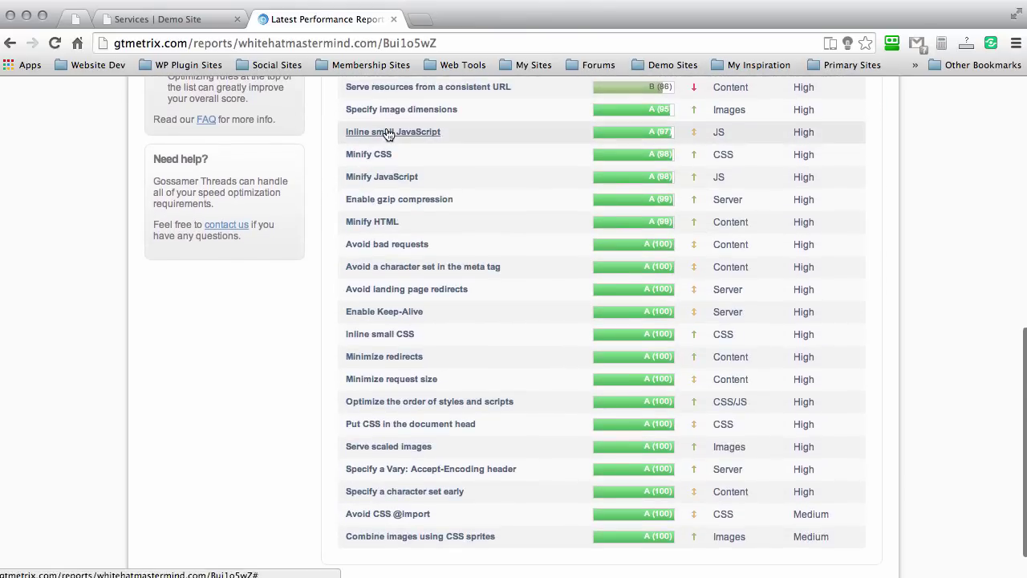
{"action": "scroll", "coordinate": [377, 135], "scroll_direction": "down", "scroll_amount": 1}
{"action": "scroll", "coordinate": [390, 135], "scroll_direction": "up", "scroll_amount": 4}
{"action": "scroll", "coordinate": [386, 132], "scroll_direction": "up", "scroll_amount": 1}
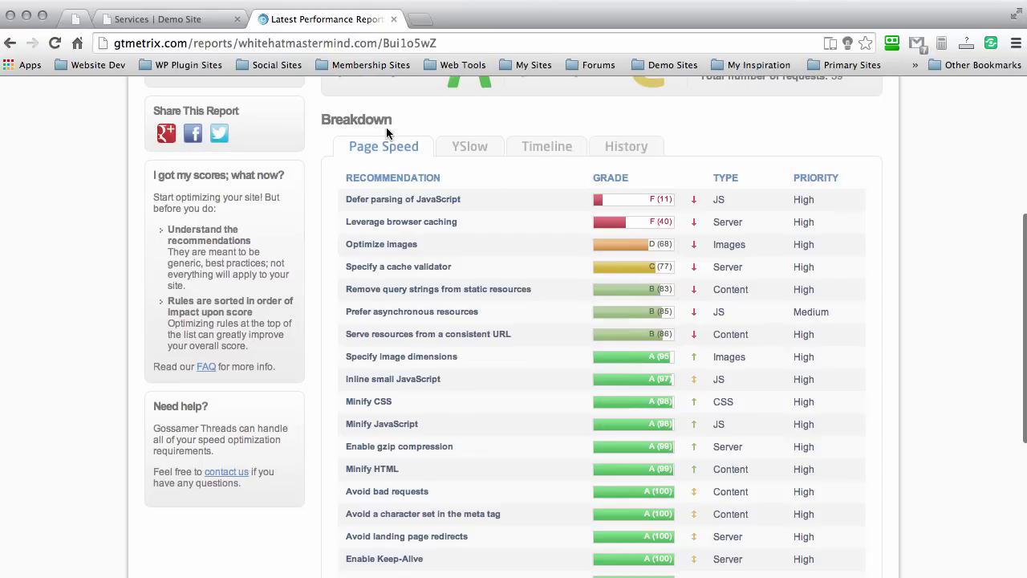
{"action": "left_click", "coordinate": [378, 198]}
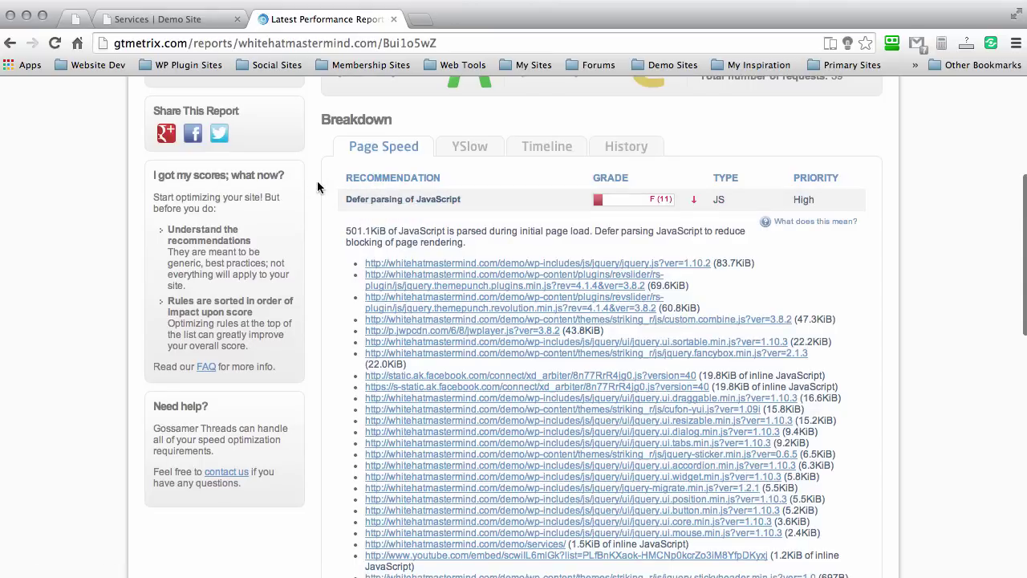
{"action": "scroll", "coordinate": [325, 201], "scroll_direction": "down", "scroll_amount": 2}
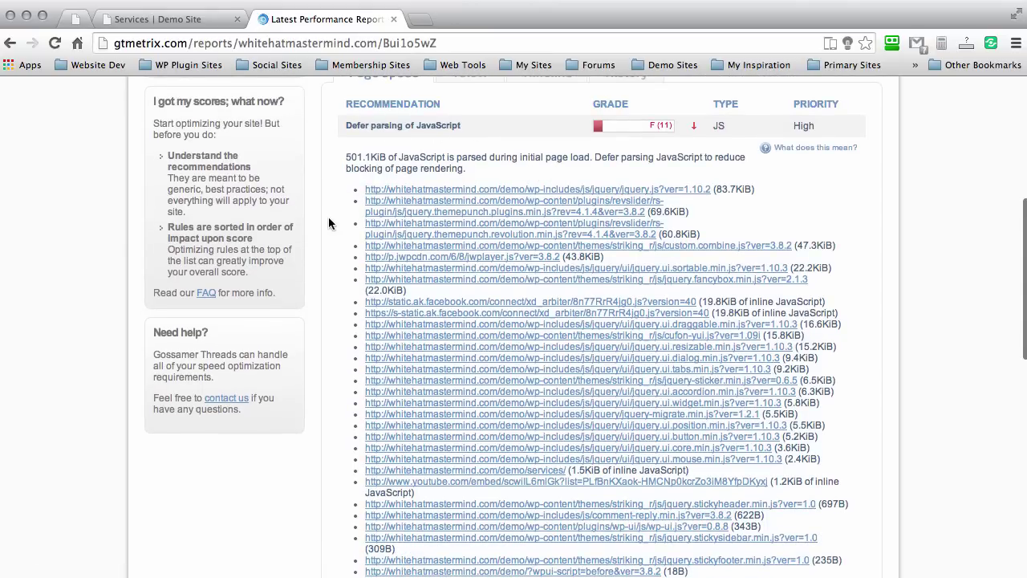
{"action": "scroll", "coordinate": [328, 218], "scroll_direction": "up", "scroll_amount": 2}
{"action": "left_click", "coordinate": [382, 206]}
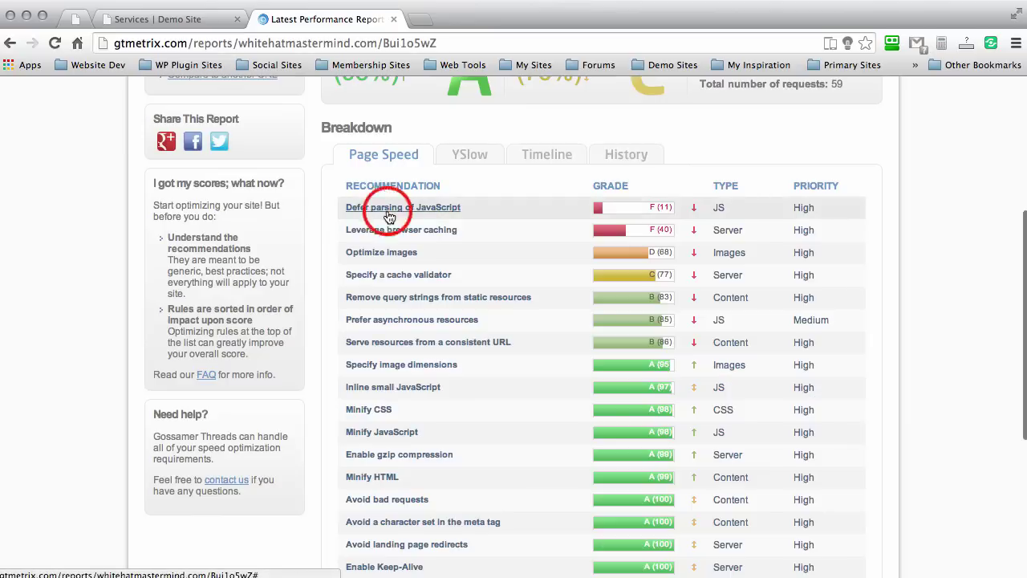
{"action": "scroll", "coordinate": [950, 169], "scroll_direction": "up", "scroll_amount": 5}
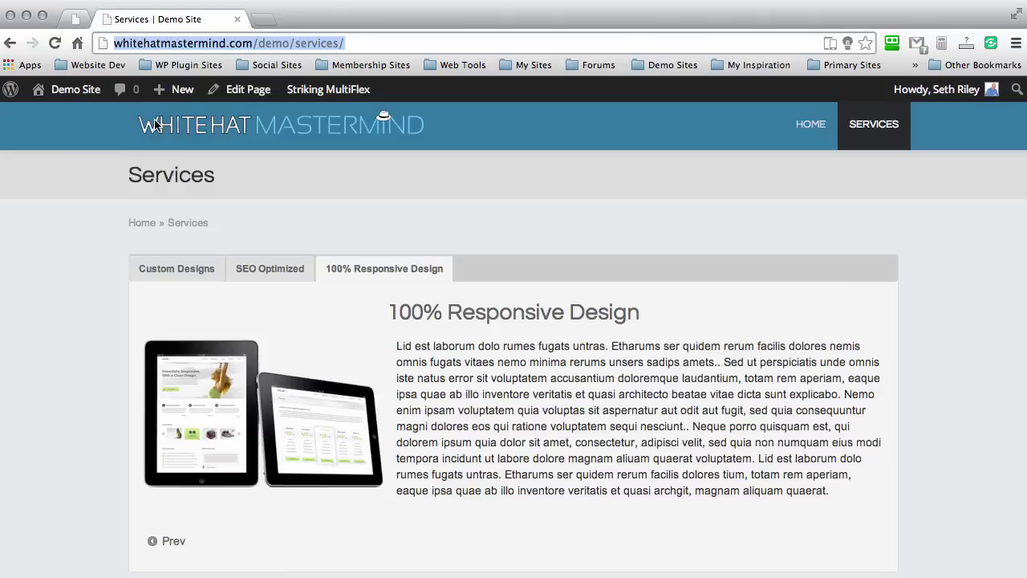
Step: Close the performance report and look over the tabs and accordion sections on the demo site's Services page
{"action": "key", "text": "super+w"}
{"action": "left_click", "coordinate": [546, 120]}
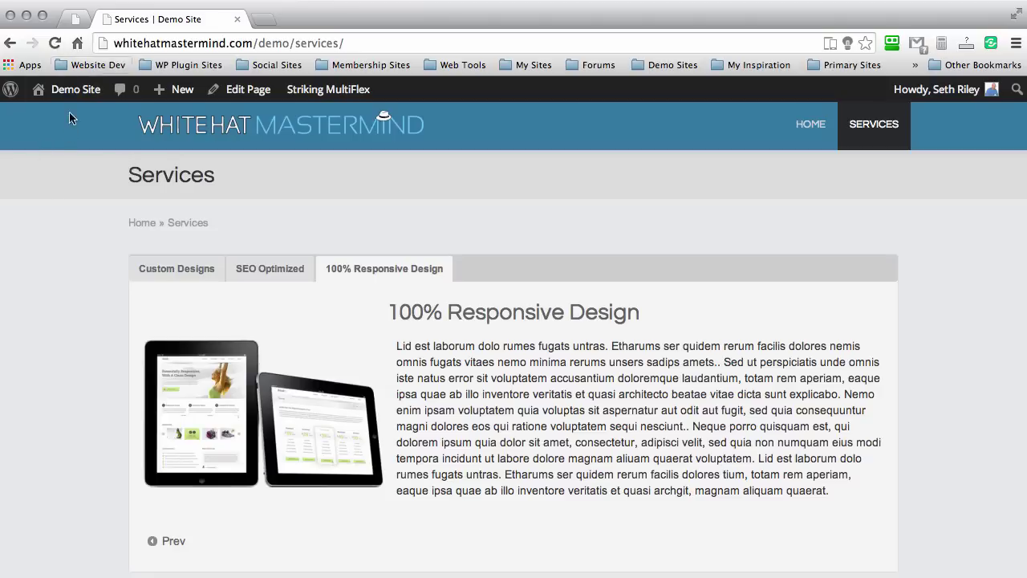
{"action": "mouse_move", "coordinate": [72, 89]}
{"action": "scroll", "coordinate": [70, 150], "scroll_direction": "down", "scroll_amount": 3}
{"action": "scroll", "coordinate": [62, 204], "scroll_direction": "down", "scroll_amount": 10}
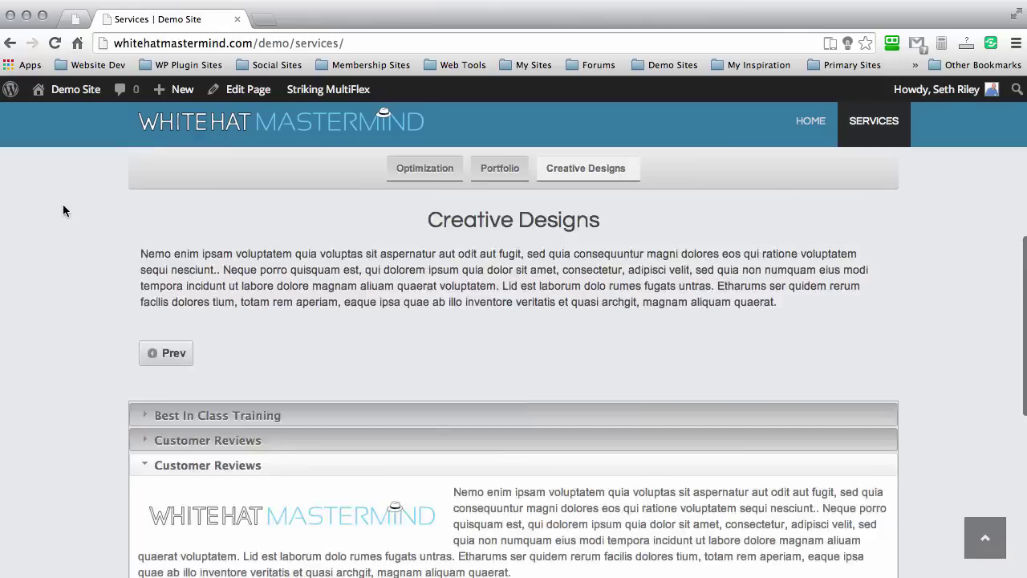
{"action": "scroll", "coordinate": [63, 204], "scroll_direction": "up", "scroll_amount": 10}
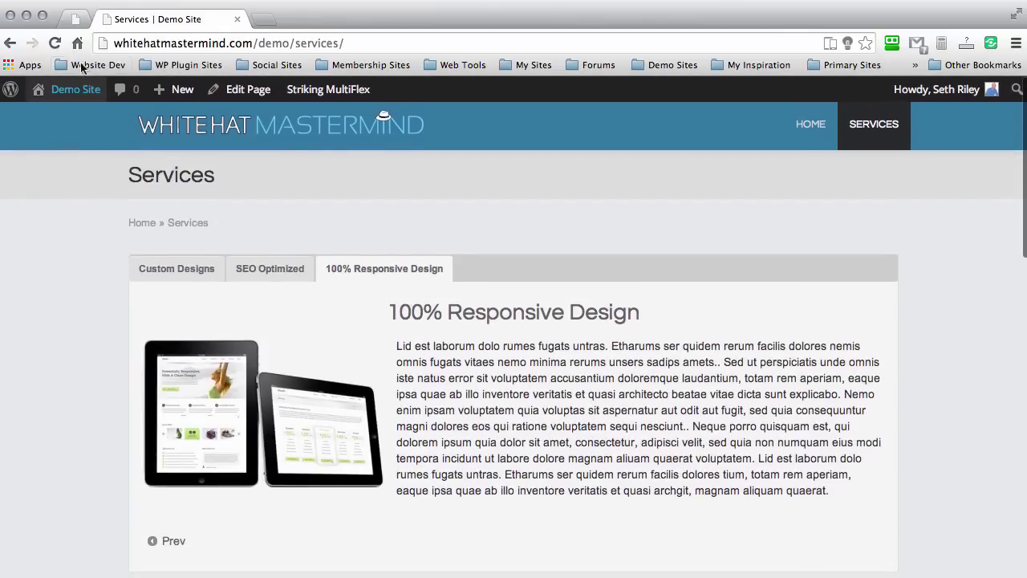
Step: Switch to the WordPress admin and start a new page titled "Service 2"
{"action": "left_click", "coordinate": [76, 17]}
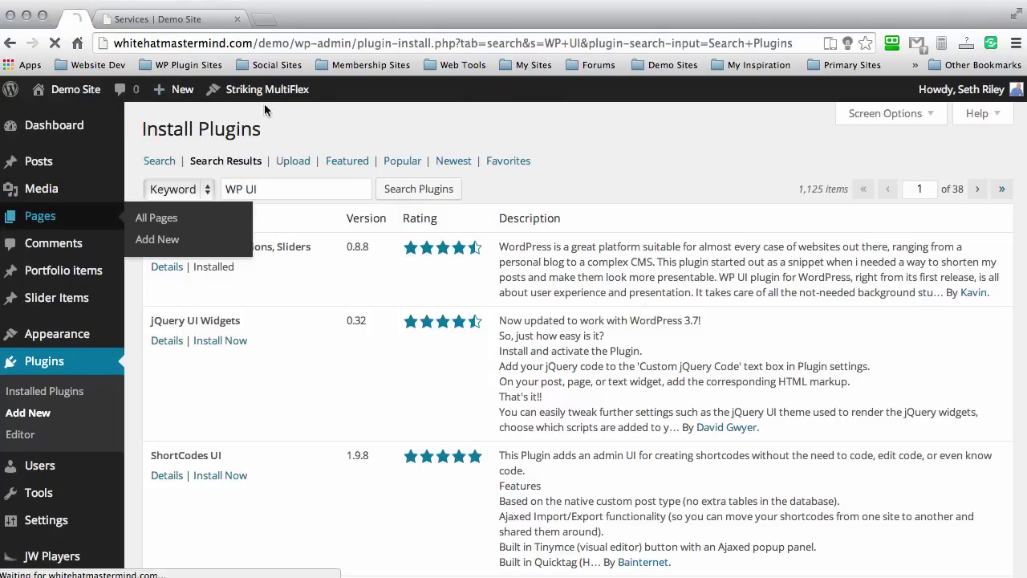
{"action": "left_click", "coordinate": [32, 216]}
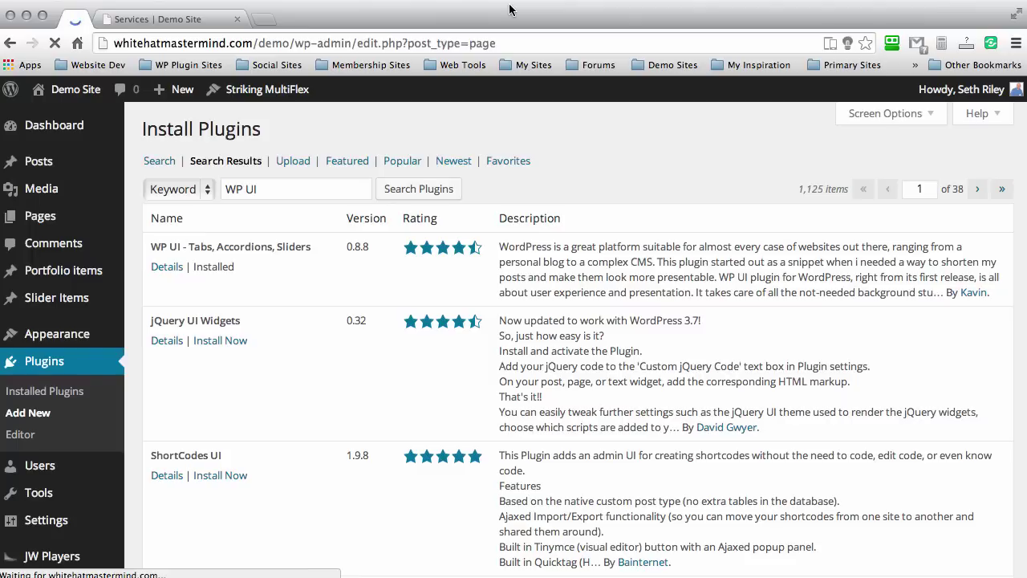
{"action": "left_click", "coordinate": [226, 130]}
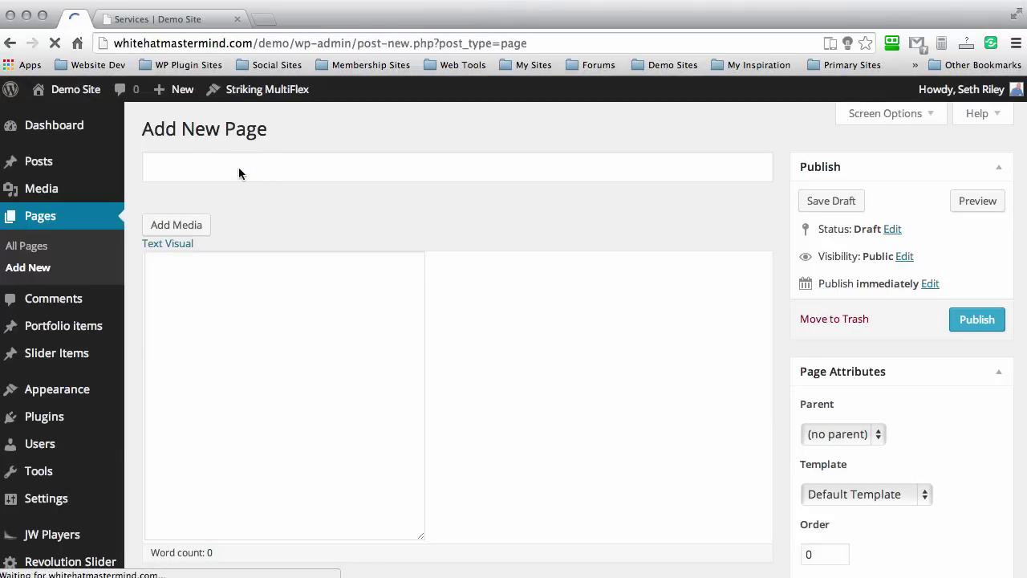
{"action": "type", "text": "Service 2"}
Step: Assign the Full Width template to the Service 2 page and publish it
{"action": "left_click", "coordinate": [850, 494]}
{"action": "left_click", "coordinate": [838, 510]}
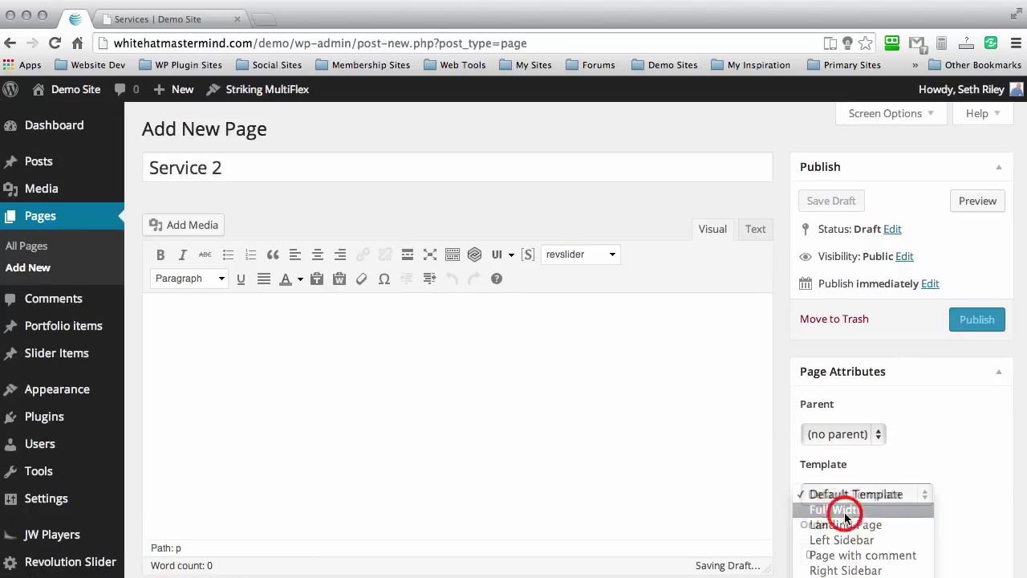
{"action": "left_click", "coordinate": [959, 320]}
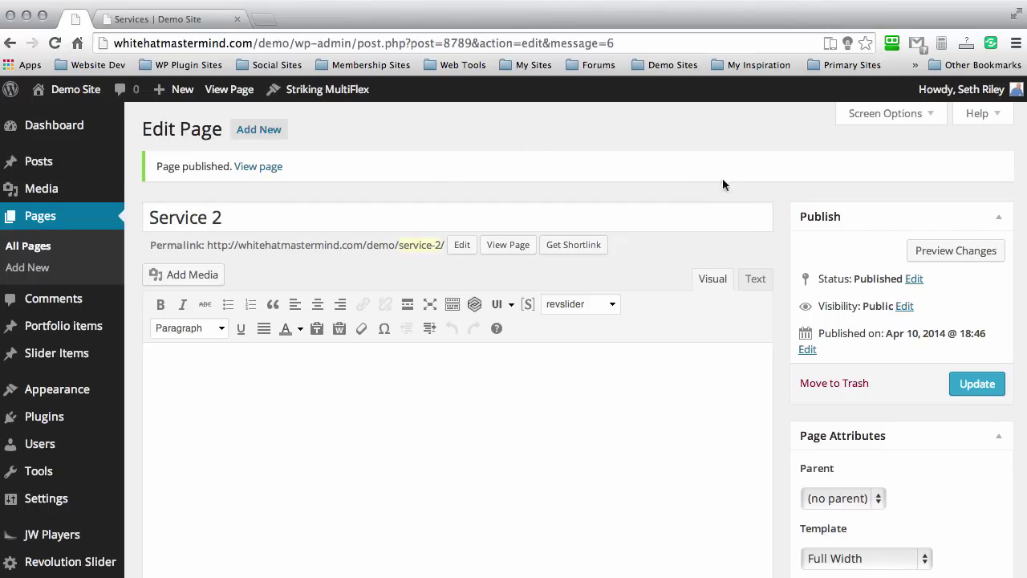
Step: Insert a WP UI tab titled "Portfolio" into the page, with the copied placeholder paragraph as its contents
{"action": "scroll", "coordinate": [776, 203], "scroll_direction": "down", "scroll_amount": 2}
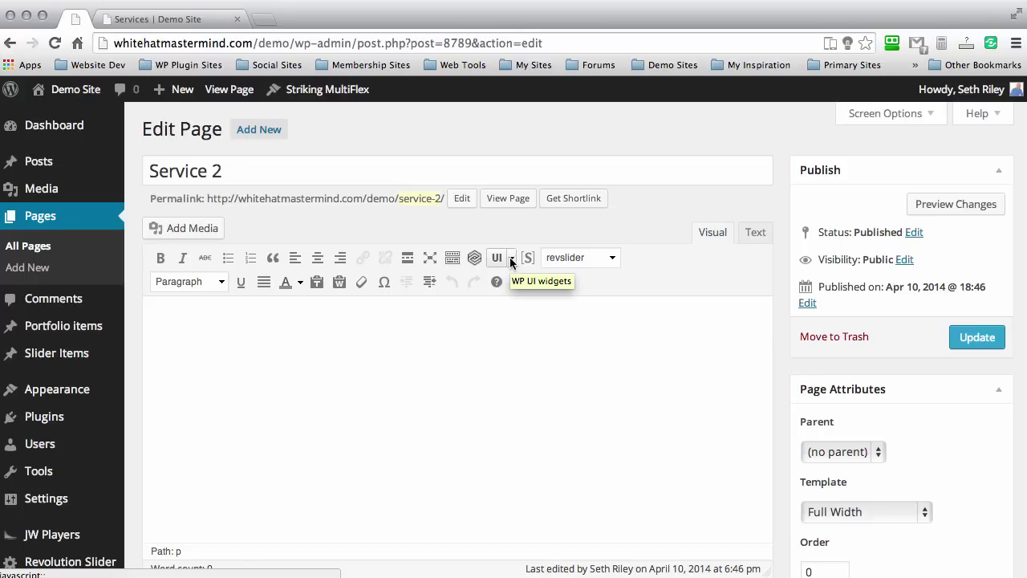
{"action": "left_click", "coordinate": [511, 262]}
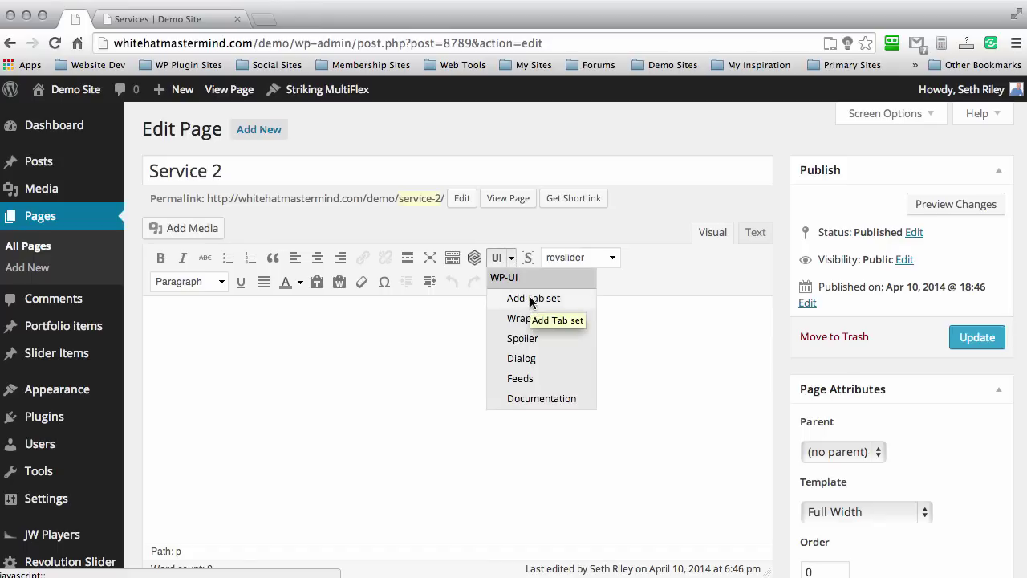
{"action": "left_click", "coordinate": [532, 300]}
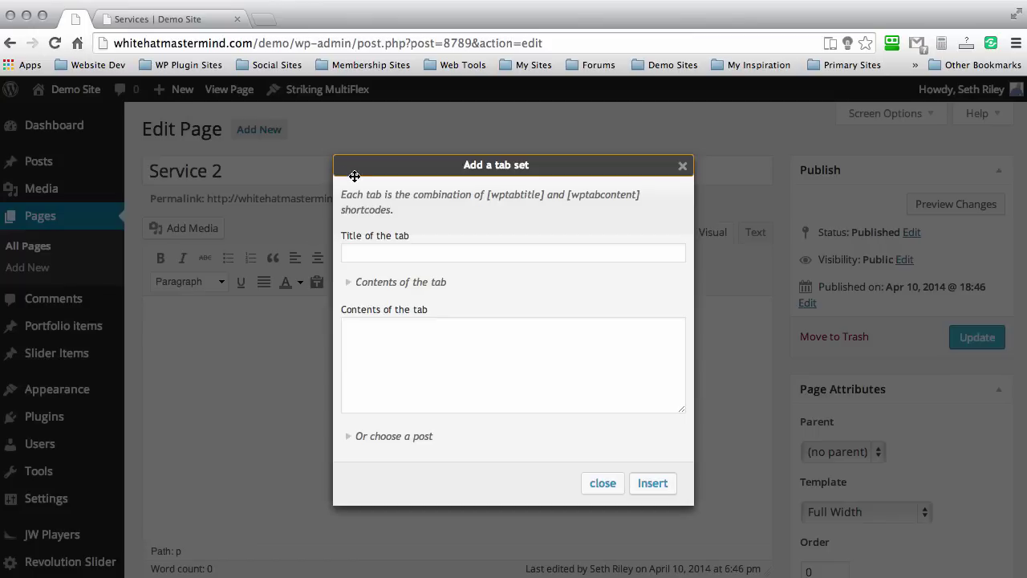
{"action": "left_click", "coordinate": [375, 255]}
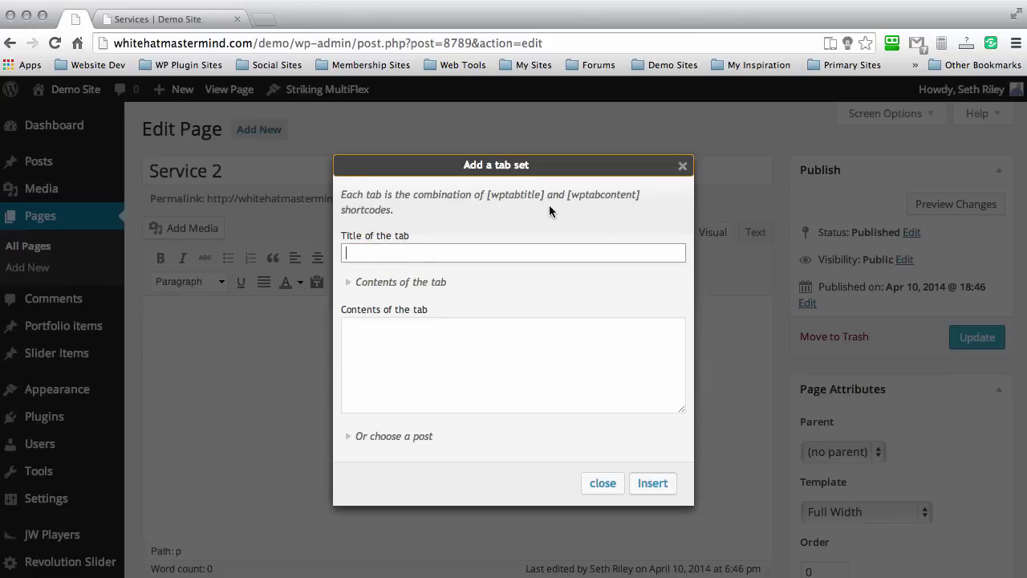
{"action": "type", "text": "Portfolio"}
{"action": "left_click", "coordinate": [461, 354]}
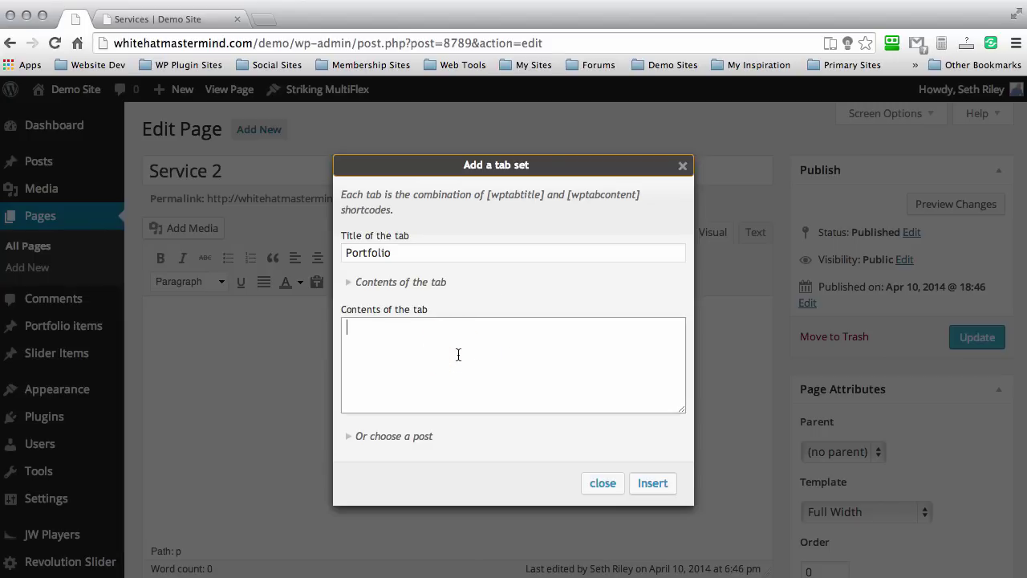
{"action": "key", "text": "super+v"}
{"action": "left_click", "coordinate": [647, 483]}
Step: Put the opening and closing wptabcontent shortcodes and the Portfolio tab's paragraph on separate lines
{"action": "left_click_drag", "start_coordinate": [491, 413], "coordinate": [402, 414]}
{"action": "left_click", "coordinate": [402, 414]}
{"action": "key", "text": "Return"}
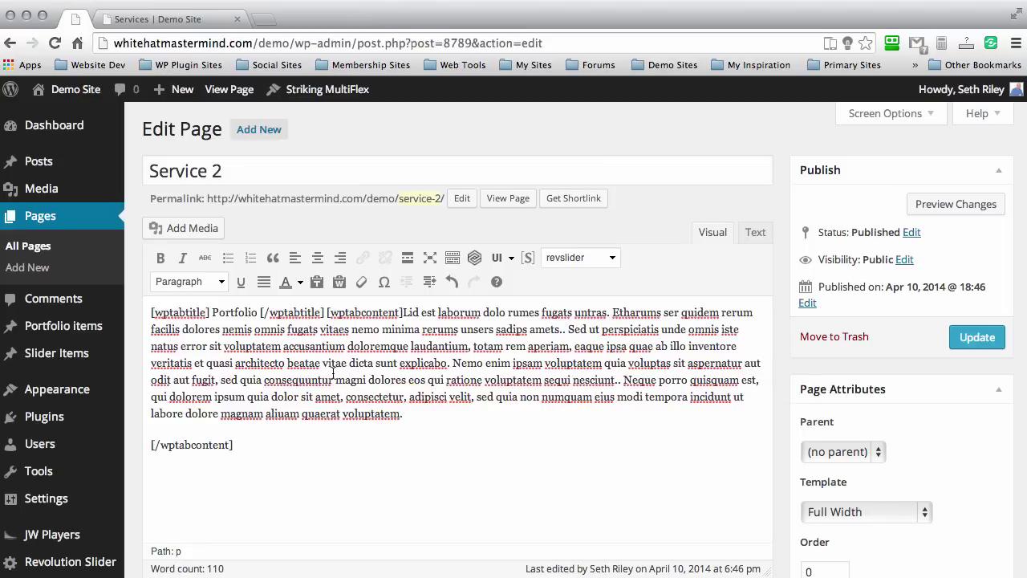
{"action": "left_click", "coordinate": [402, 312]}
{"action": "key", "text": "Return"}
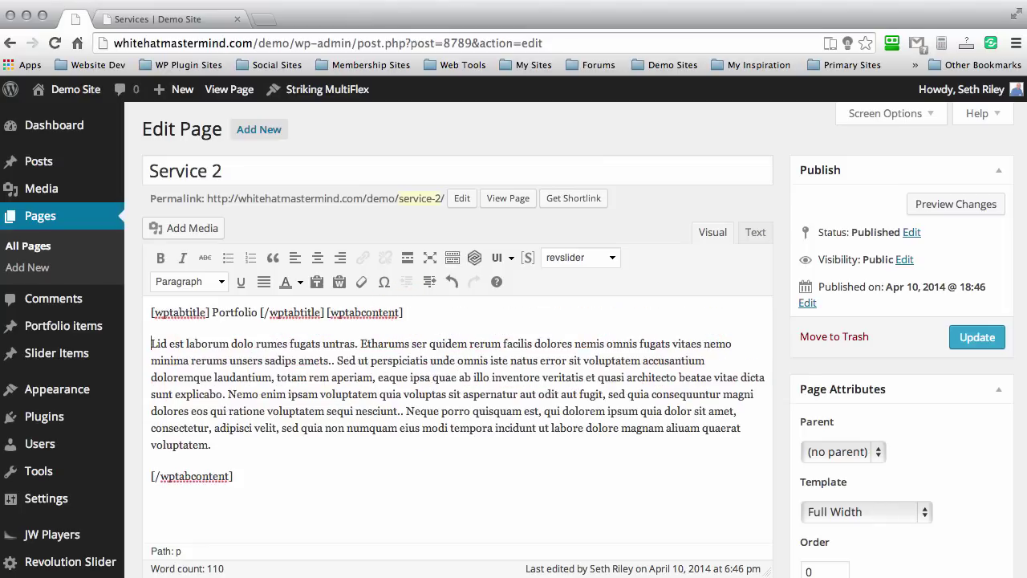
{"action": "left_click", "coordinate": [326, 312]}
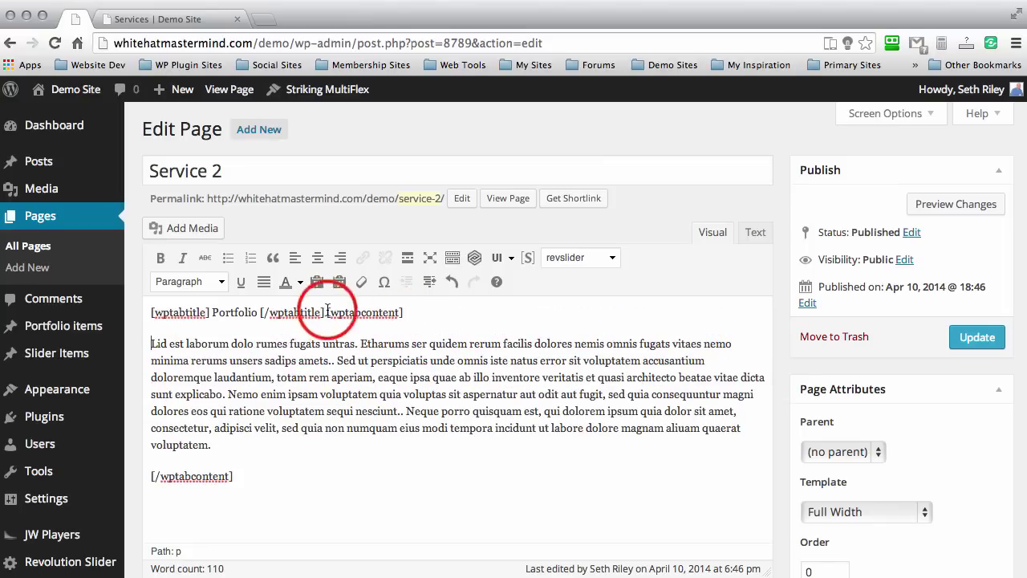
{"action": "key", "text": "Return"}
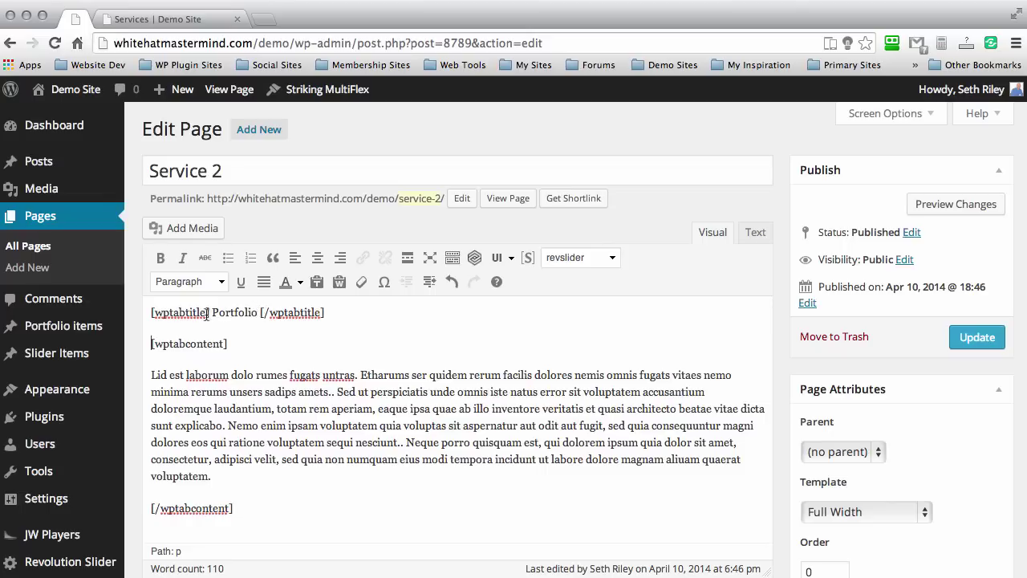
Step: Examine the Portfolio tab's title shortcode and the opening and closing content shortcodes around its paragraph
{"action": "left_click_drag", "start_coordinate": [238, 343], "coordinate": [151, 344]}
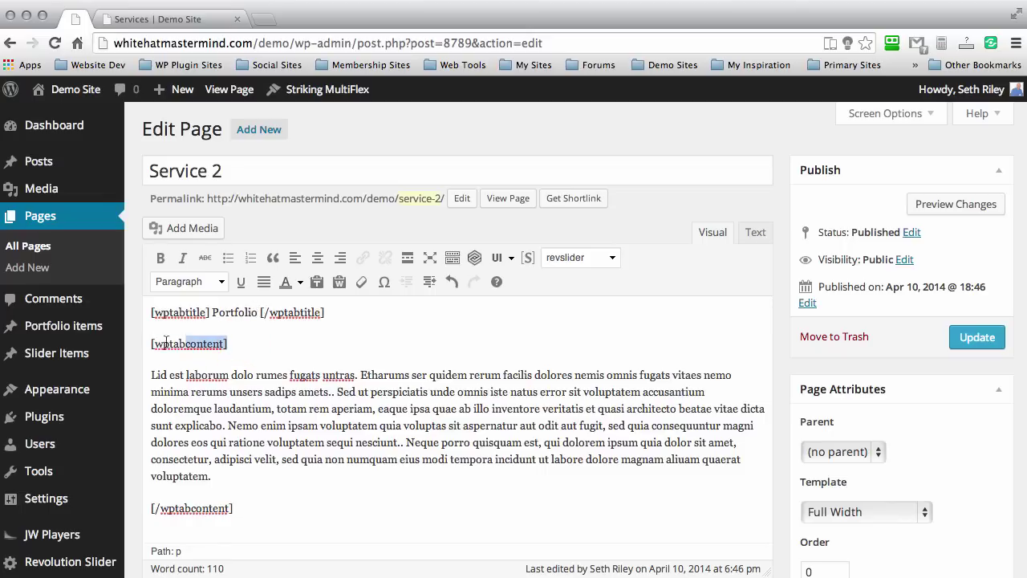
{"action": "left_click", "coordinate": [254, 342]}
{"action": "left_click_drag", "start_coordinate": [325, 313], "coordinate": [142, 312]}
{"action": "left_click", "coordinate": [308, 341]}
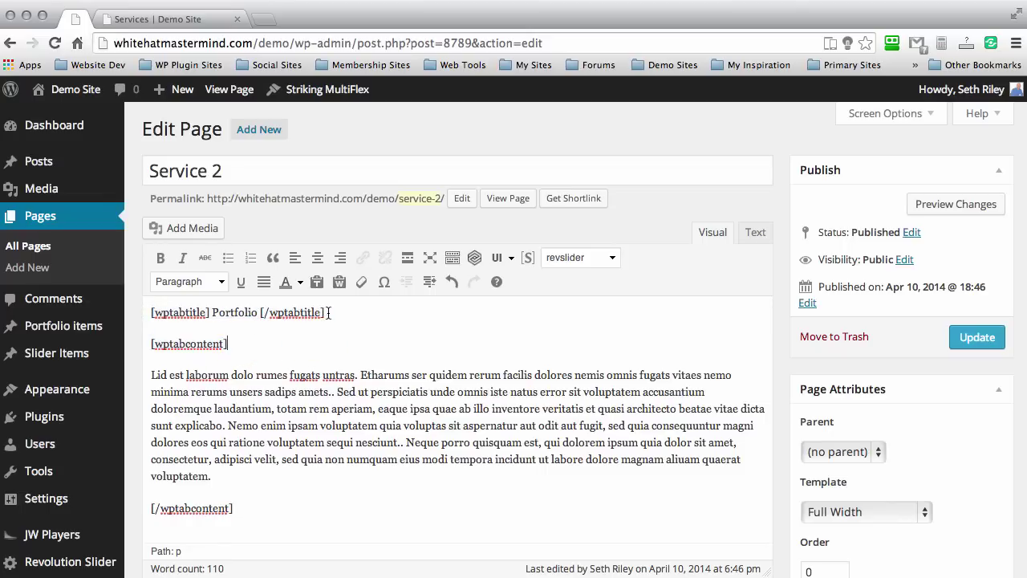
{"action": "left_click_drag", "start_coordinate": [328, 313], "coordinate": [146, 312]}
{"action": "left_click", "coordinate": [268, 333]}
{"action": "left_click_drag", "start_coordinate": [318, 313], "coordinate": [142, 315]}
{"action": "left_click", "coordinate": [237, 343]}
{"action": "left_click_drag", "start_coordinate": [239, 342], "coordinate": [145, 343]}
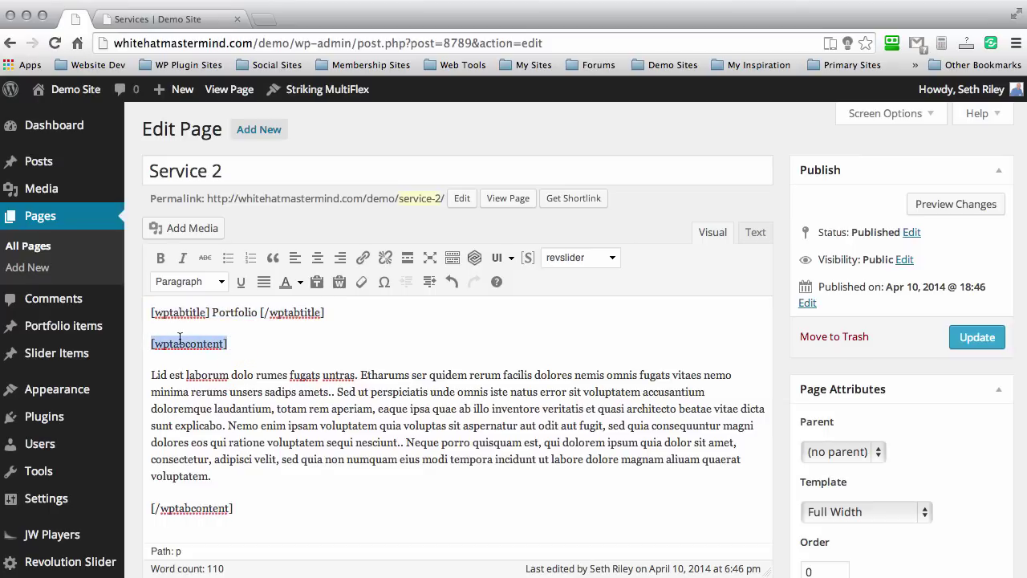
{"action": "left_click", "coordinate": [253, 504]}
{"action": "left_click", "coordinate": [240, 508]}
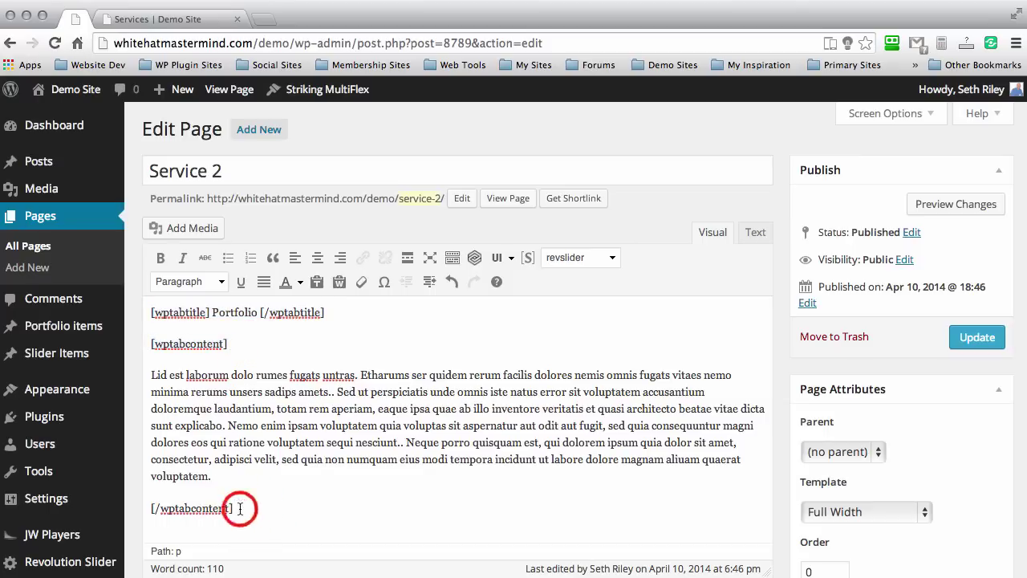
{"action": "left_click_drag", "start_coordinate": [240, 508], "coordinate": [127, 508]}
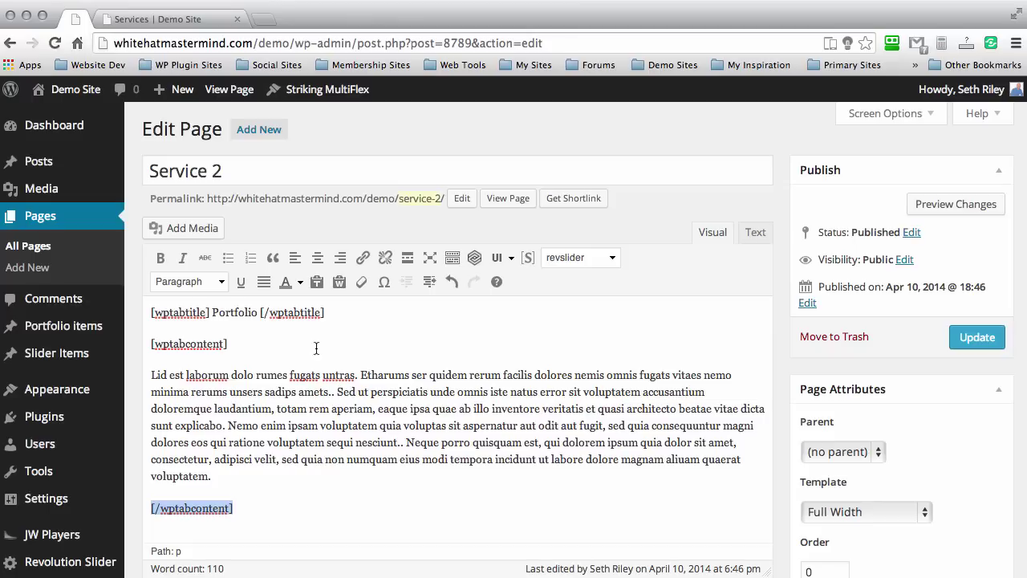
{"action": "left_click", "coordinate": [278, 502]}
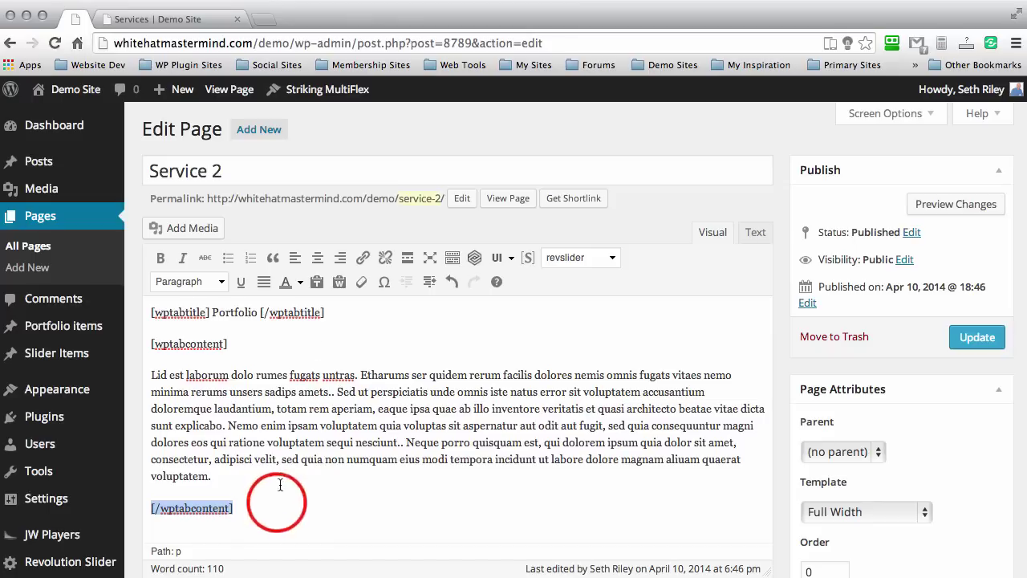
{"action": "scroll", "coordinate": [300, 378], "scroll_direction": "down", "scroll_amount": 1}
{"action": "scroll", "coordinate": [300, 377], "scroll_direction": "up", "scroll_amount": 1}
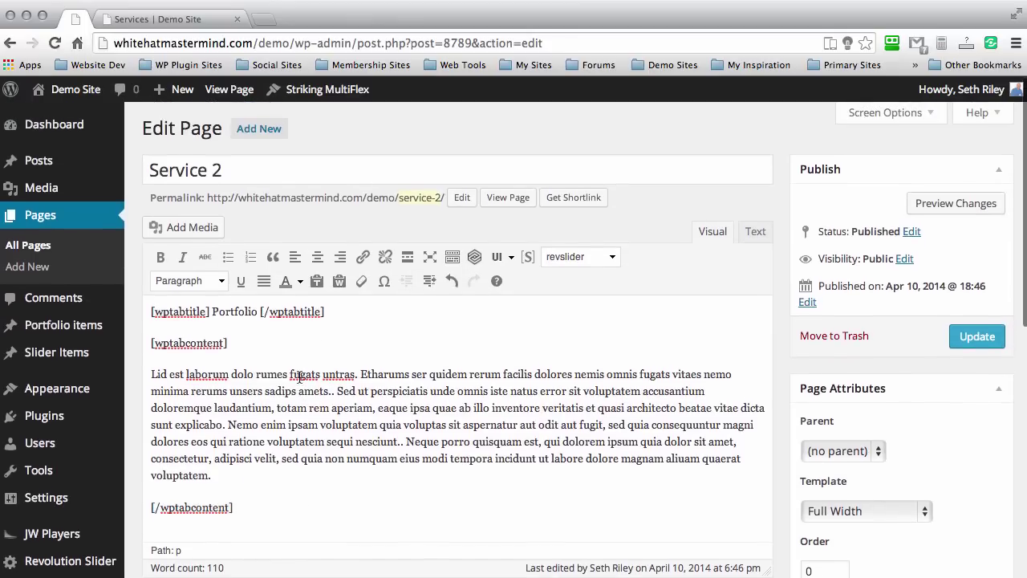
{"action": "left_click", "coordinate": [230, 341]}
{"action": "key", "text": "shift+Left"}
{"action": "key", "text": "shift+Left"}
{"action": "key", "text": "shift+Left"}
{"action": "key", "text": "shift+Left"}
{"action": "key", "text": "shift+Left"}
{"action": "key", "text": "shift+Left"}
{"action": "key", "text": "shift+Left"}
{"action": "key", "text": "shift+Left"}
{"action": "key", "text": "shift+Left"}
{"action": "key", "text": "shift+Left"}
{"action": "key", "text": "shift+Left"}
{"action": "key", "text": "shift+Left"}
{"action": "key", "text": "shift+Left"}
{"action": "key", "text": "shift+Left"}
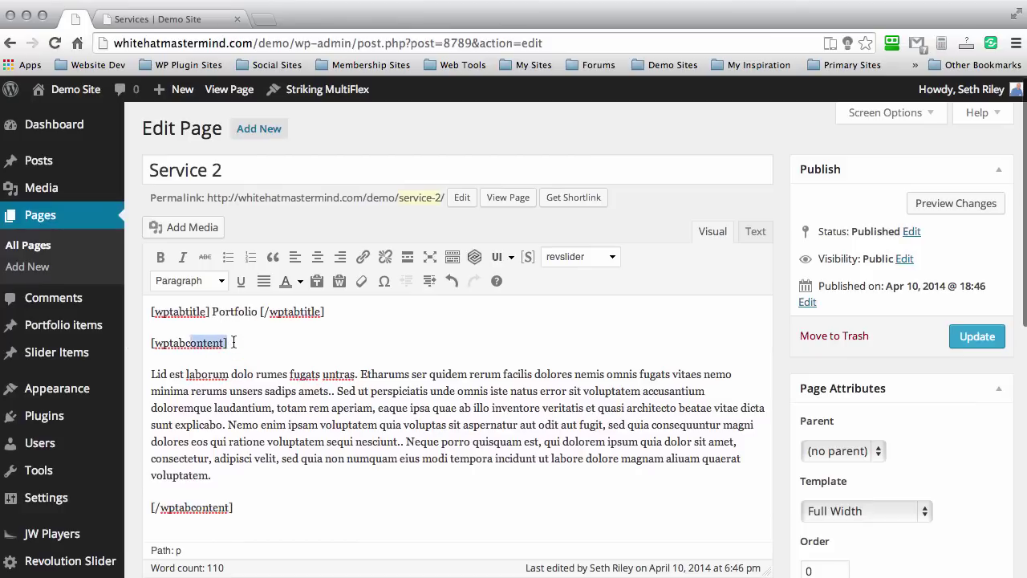
{"action": "left_click", "coordinate": [338, 313]}
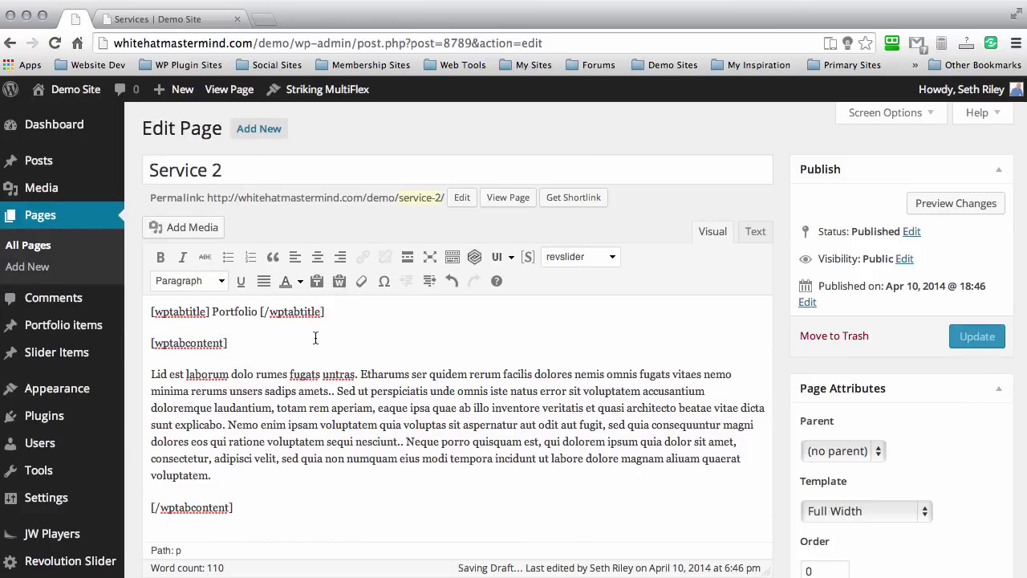
Step: Insert a second WP UI tab titled "This Is A Test" below the Portfolio tab, with the copied placeholder paragraph as its contents
{"action": "scroll", "coordinate": [316, 338], "scroll_direction": "down", "scroll_amount": 1}
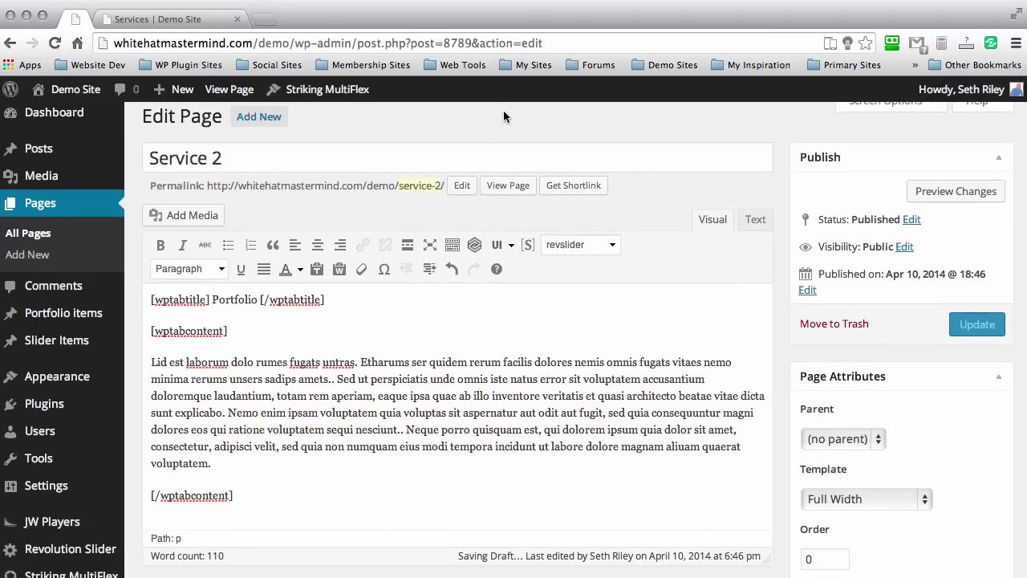
{"action": "left_click", "coordinate": [251, 494]}
{"action": "key", "text": "Return"}
{"action": "left_click", "coordinate": [511, 245]}
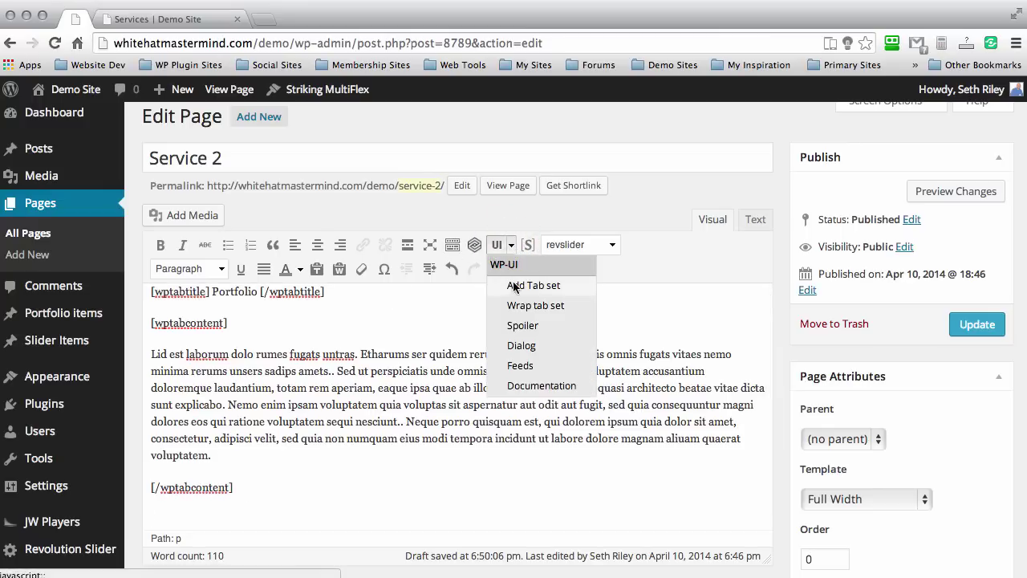
{"action": "left_click", "coordinate": [516, 285]}
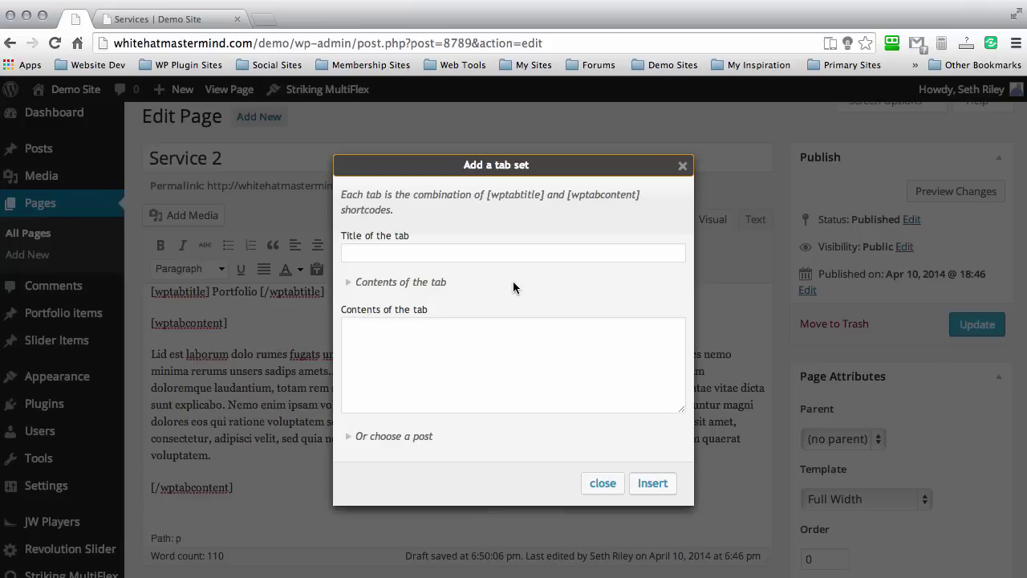
{"action": "left_click", "coordinate": [403, 255]}
{"action": "type", "text": "This Is A Test"}
{"action": "left_click", "coordinate": [380, 344]}
{"action": "key", "text": "super+v"}
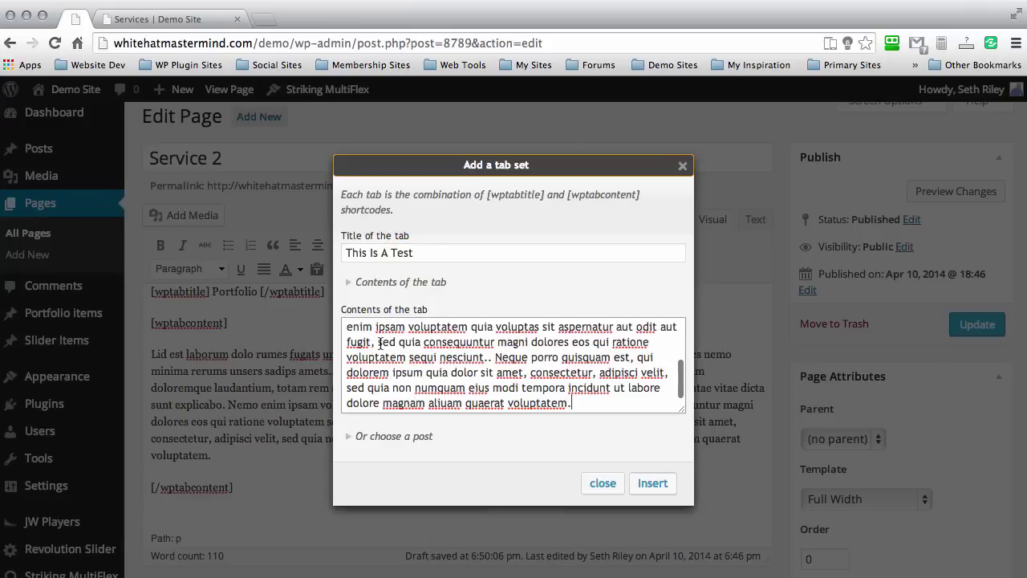
{"action": "left_click", "coordinate": [654, 483]}
Step: Put the This Is A Test tab's opening and closing wptabcontent shortcodes and its paragraph on separate lines
{"action": "scroll", "coordinate": [227, 405], "scroll_direction": "down", "scroll_amount": 5}
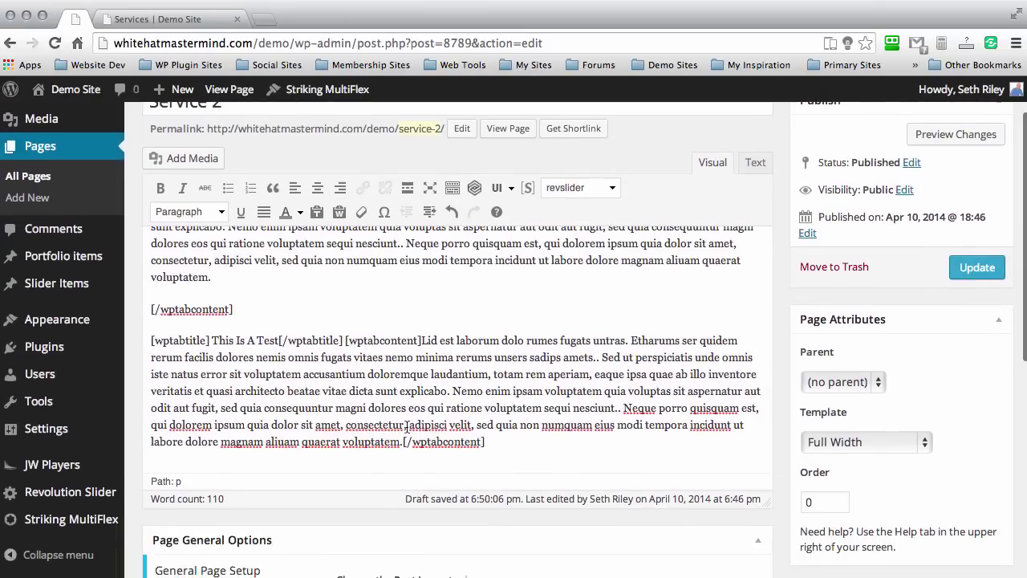
{"action": "left_click", "coordinate": [404, 441]}
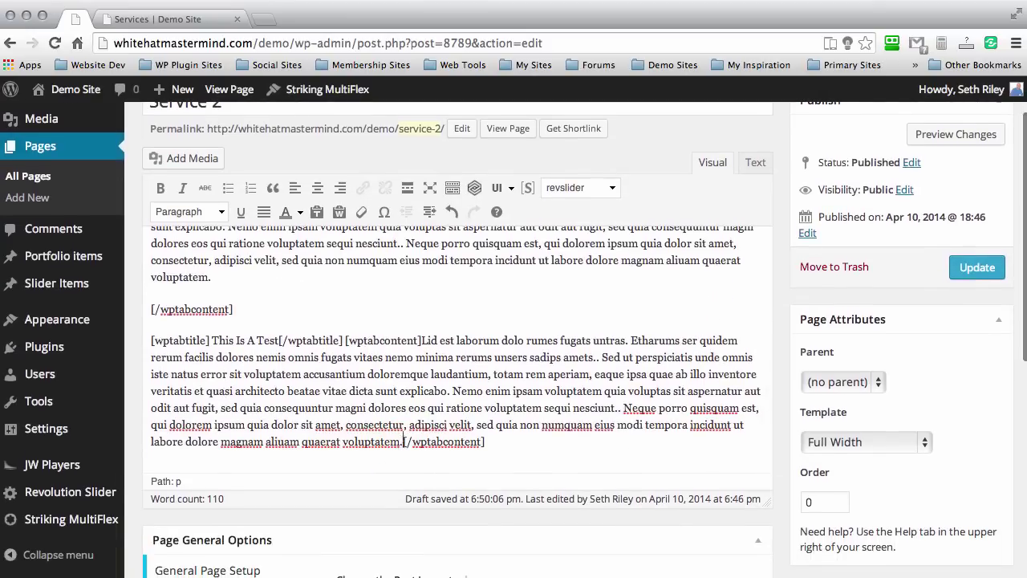
{"action": "key", "text": "Return"}
{"action": "scroll", "coordinate": [315, 344], "scroll_direction": "down", "scroll_amount": 1}
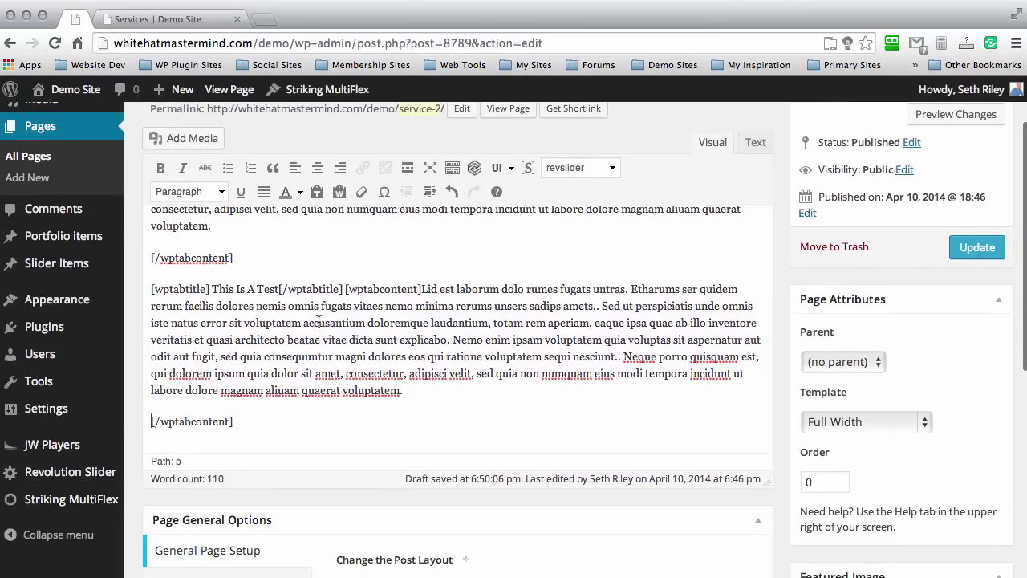
{"action": "left_click", "coordinate": [421, 289]}
{"action": "key", "text": "Return"}
{"action": "left_click", "coordinate": [345, 289]}
{"action": "key", "text": "Return"}
Step: Duplicate the whole This Is A Test tab, from its title shortcode to its closing content shortcode, below the original
{"action": "scroll", "coordinate": [289, 337], "scroll_direction": "down", "scroll_amount": 3}
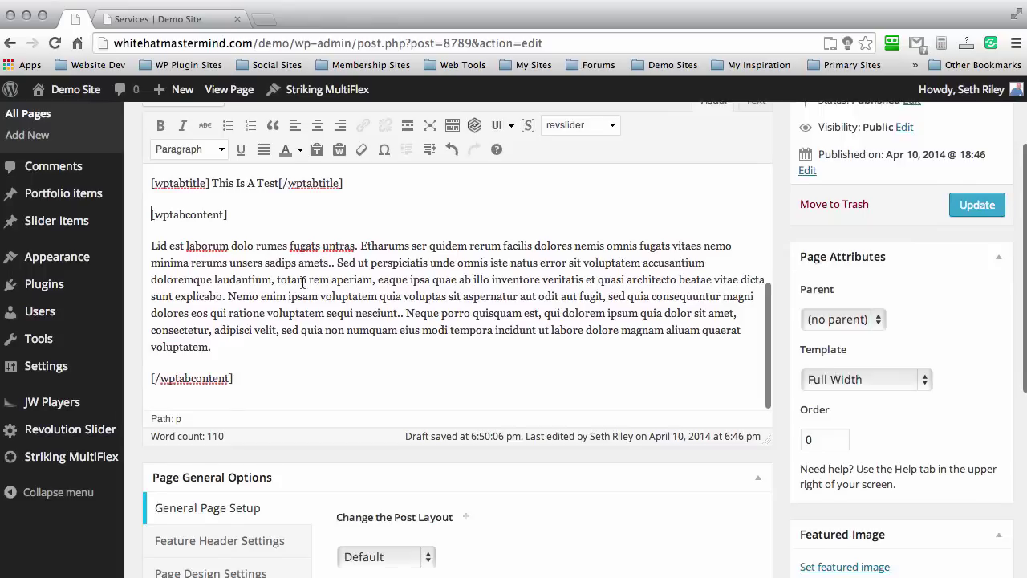
{"action": "left_click_drag", "start_coordinate": [233, 374], "coordinate": [134, 174]}
{"action": "key", "text": "super+c"}
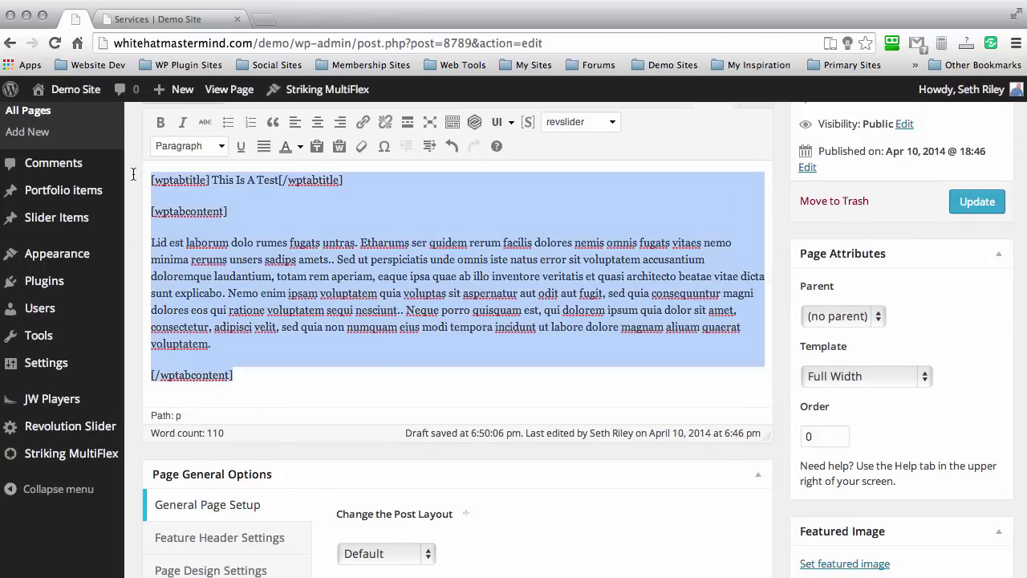
{"action": "left_click", "coordinate": [260, 369]}
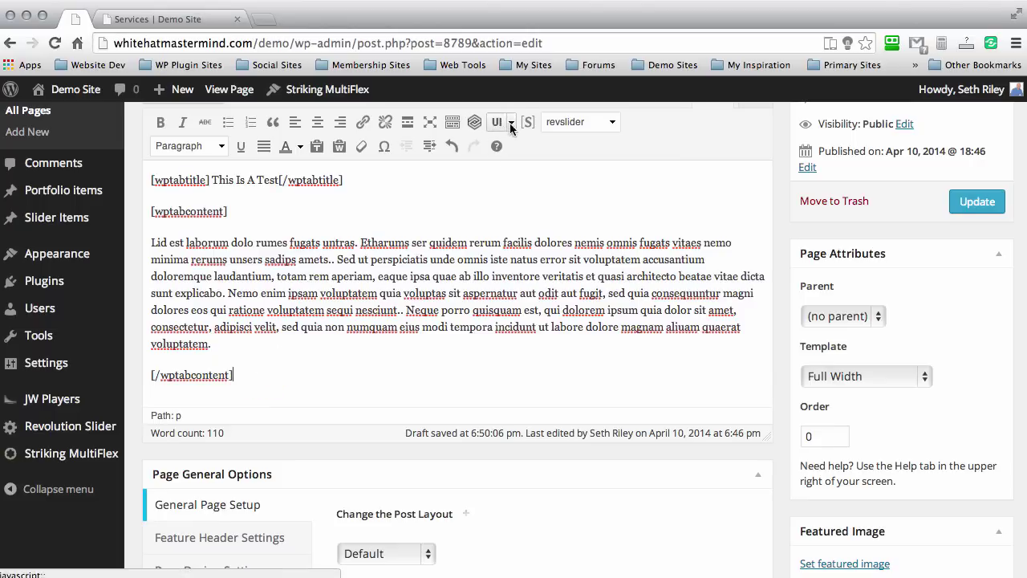
{"action": "key", "text": "super+v"}
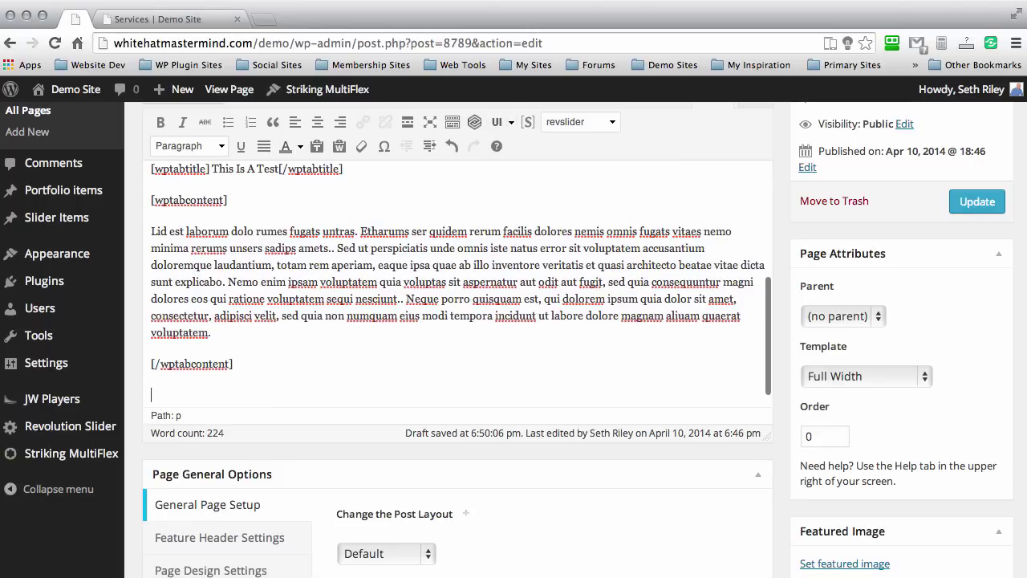
{"action": "scroll", "coordinate": [299, 309], "scroll_direction": "down", "scroll_amount": 5}
{"action": "scroll", "coordinate": [300, 310], "scroll_direction": "up", "scroll_amount": 3}
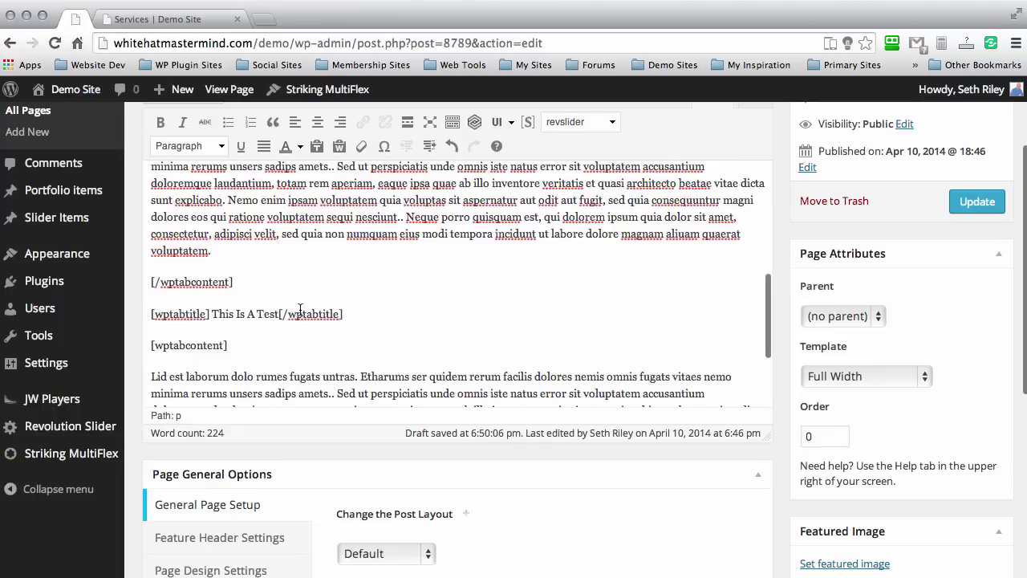
{"action": "scroll", "coordinate": [299, 310], "scroll_direction": "down", "scroll_amount": 3}
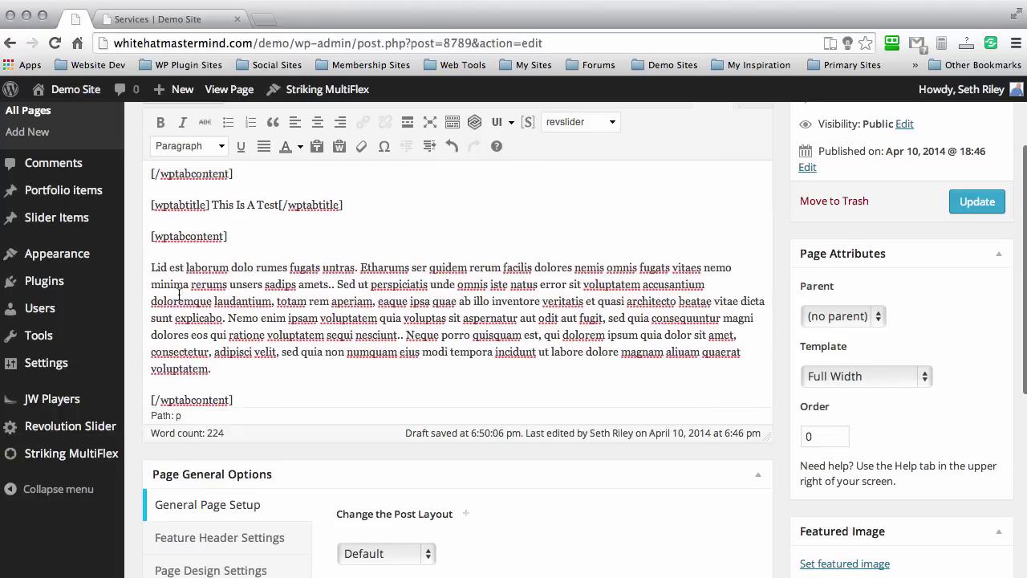
{"action": "scroll", "coordinate": [271, 284], "scroll_direction": "up", "scroll_amount": 1}
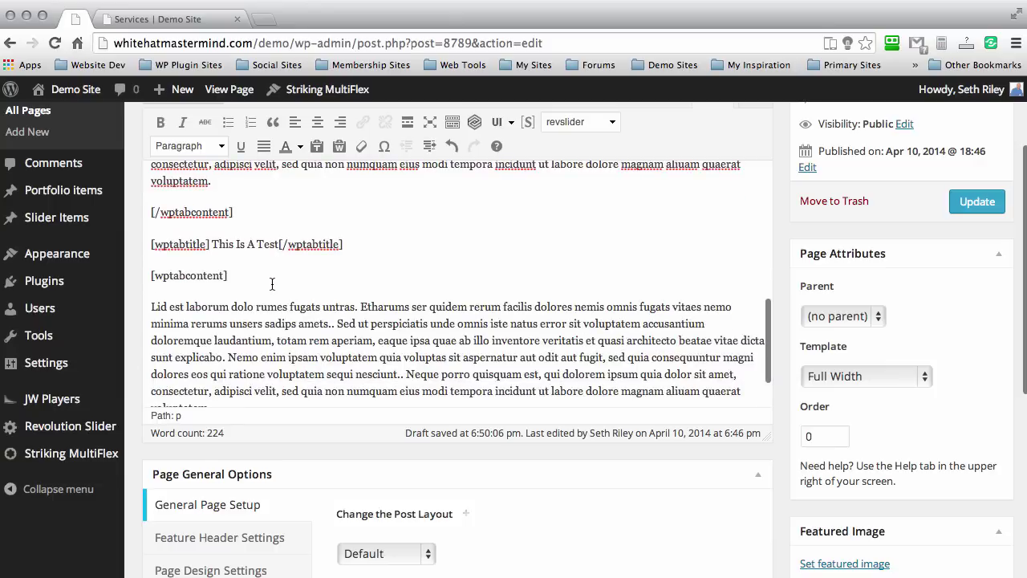
{"action": "key", "text": "super+v"}
{"action": "scroll", "coordinate": [271, 289], "scroll_direction": "up", "scroll_amount": 10}
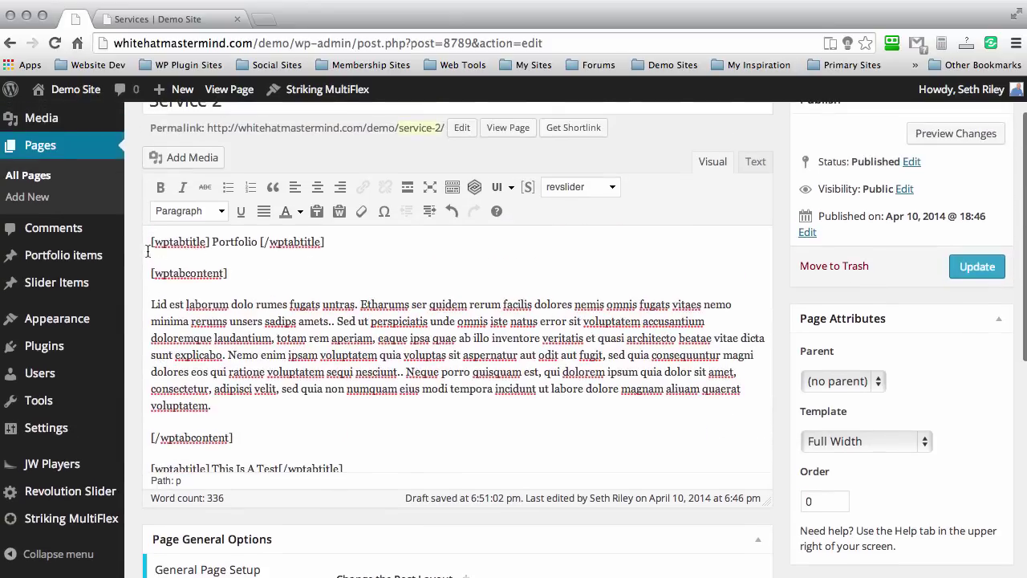
Step: Insert a WP UI tab set wrapper on a new line above the Portfolio tab, with Wpui Light style, Slide effect and Horizontal mode
{"action": "left_click", "coordinate": [146, 241]}
{"action": "key", "text": "Return"}
{"action": "left_click", "coordinate": [199, 240]}
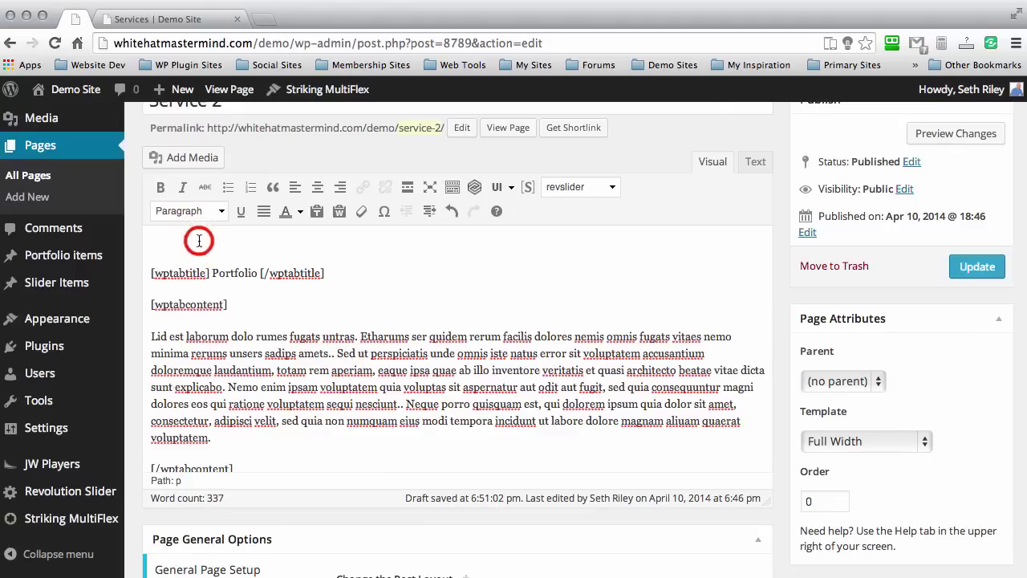
{"action": "left_click", "coordinate": [511, 189]}
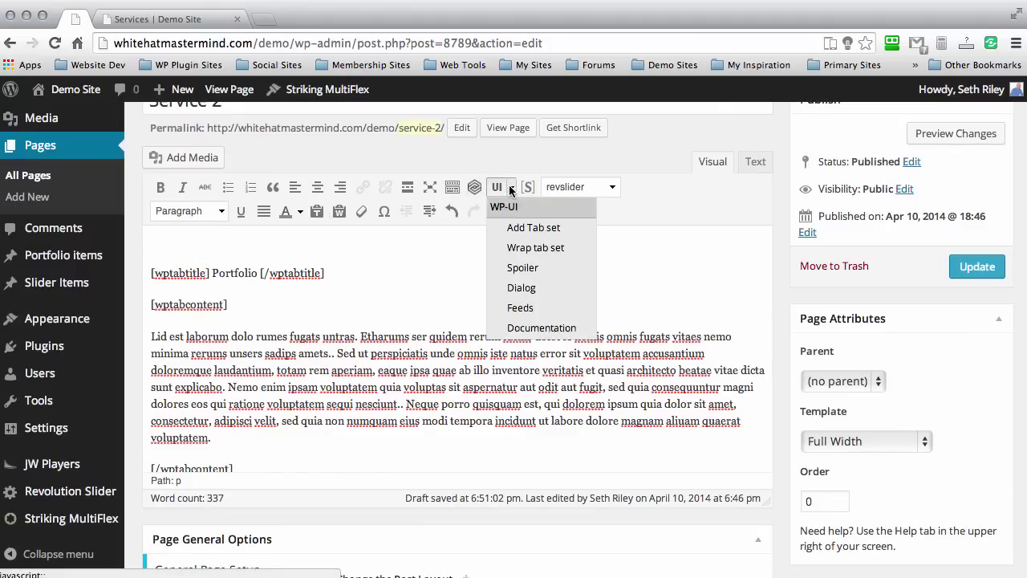
{"action": "left_click", "coordinate": [530, 248]}
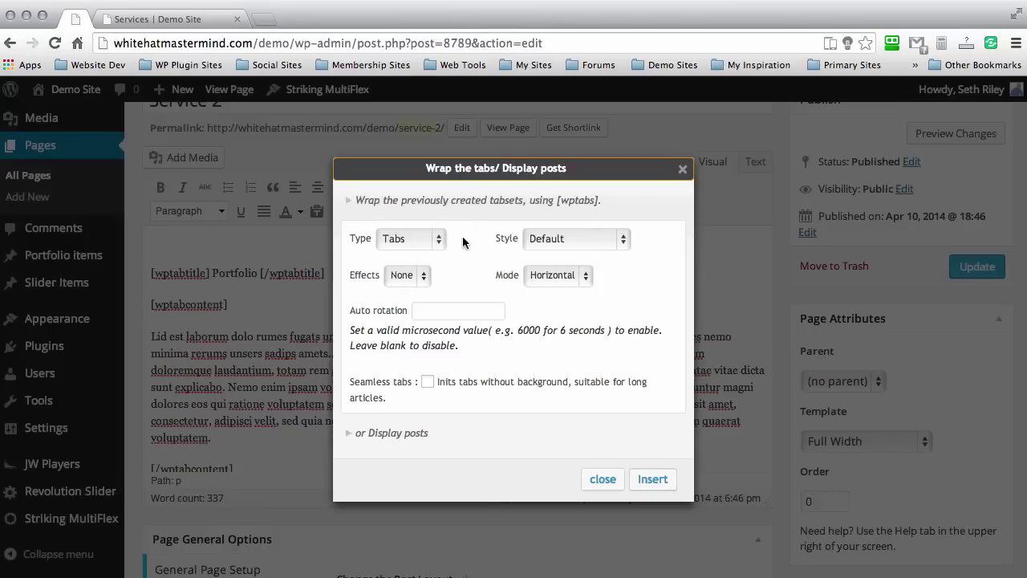
{"action": "left_click", "coordinate": [618, 238]}
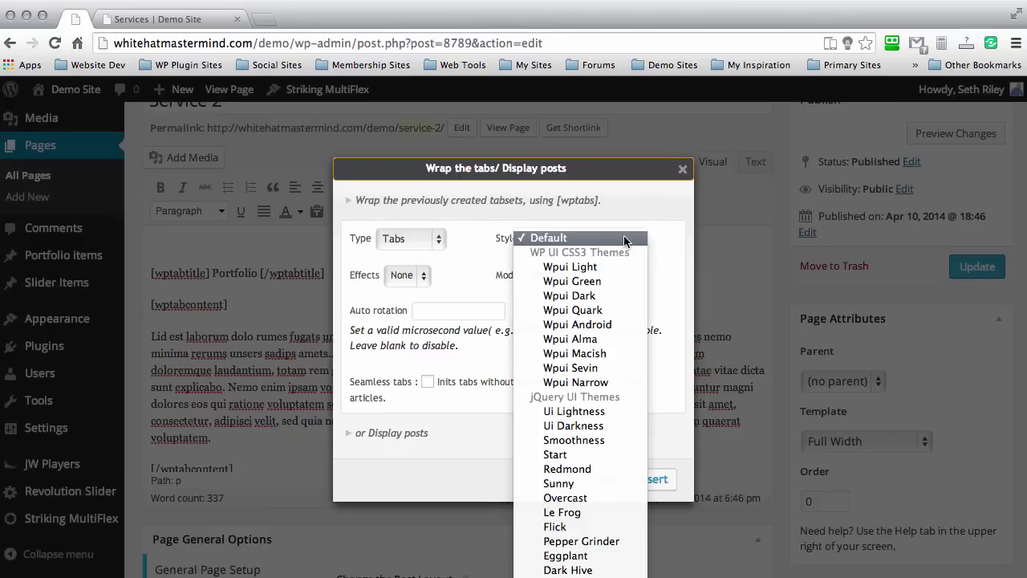
{"action": "left_click", "coordinate": [575, 266]}
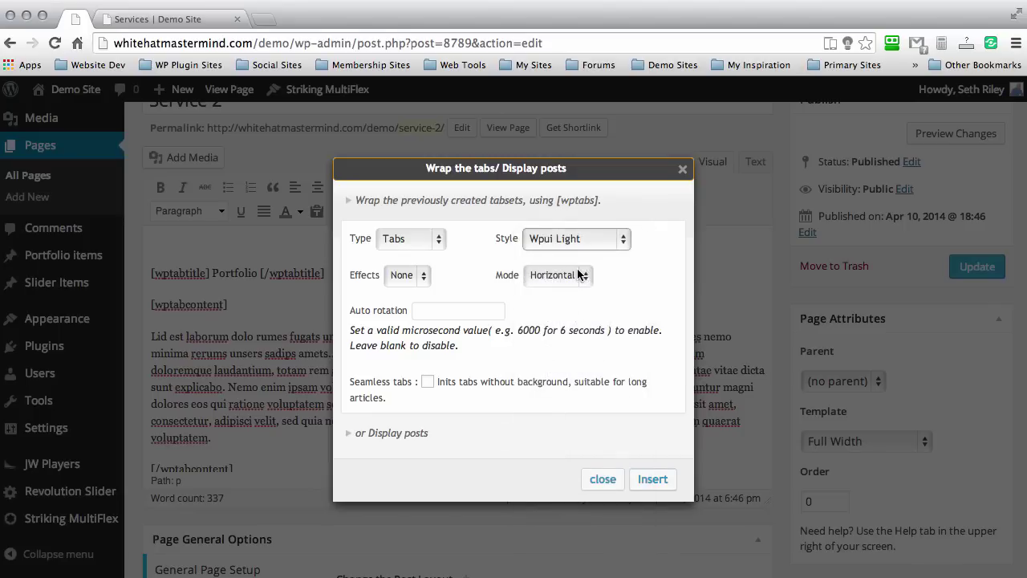
{"action": "left_click", "coordinate": [585, 275]}
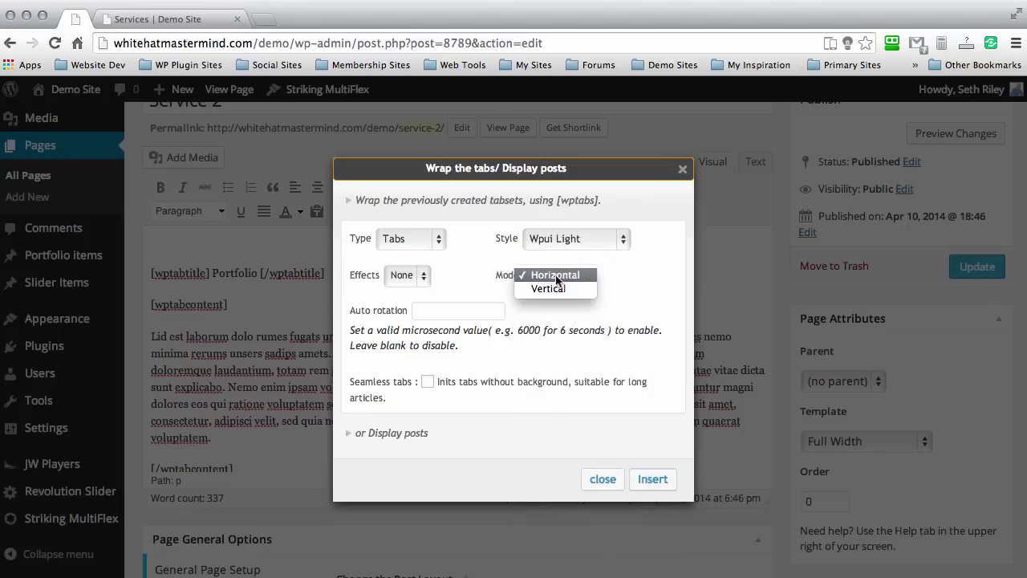
{"action": "left_click", "coordinate": [486, 268]}
{"action": "left_click", "coordinate": [410, 277]}
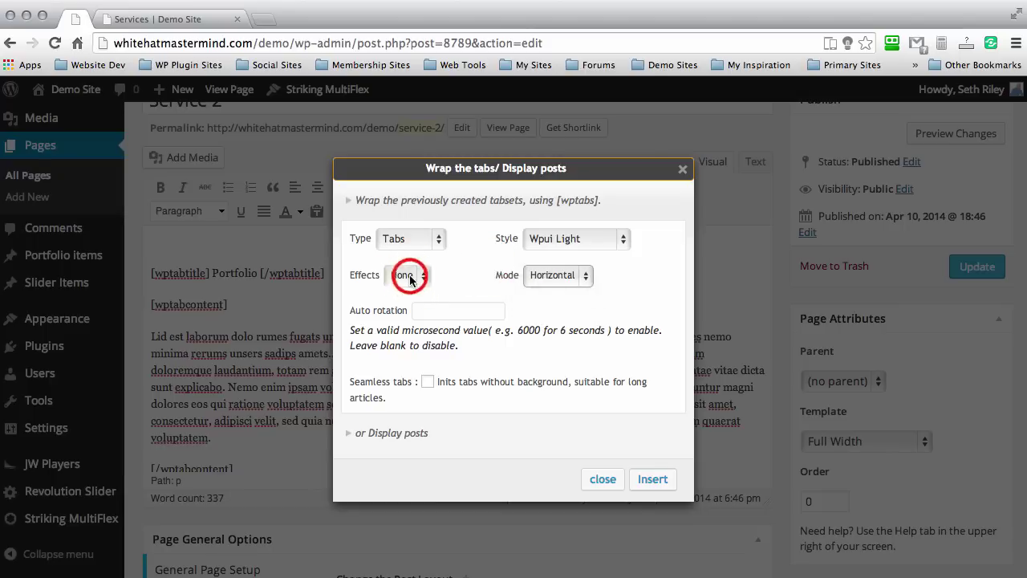
{"action": "left_click", "coordinate": [402, 302]}
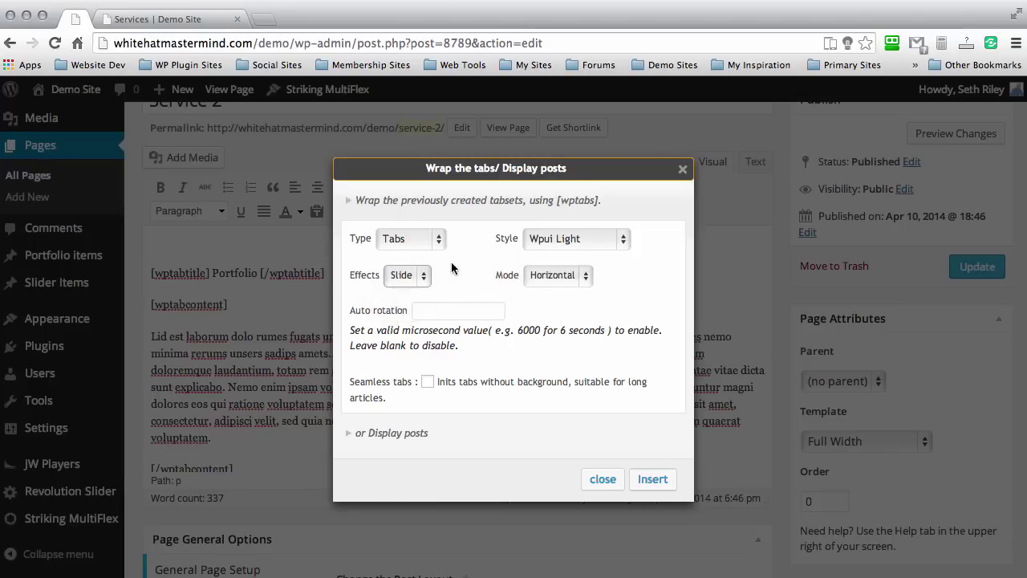
{"action": "left_click", "coordinate": [652, 479]}
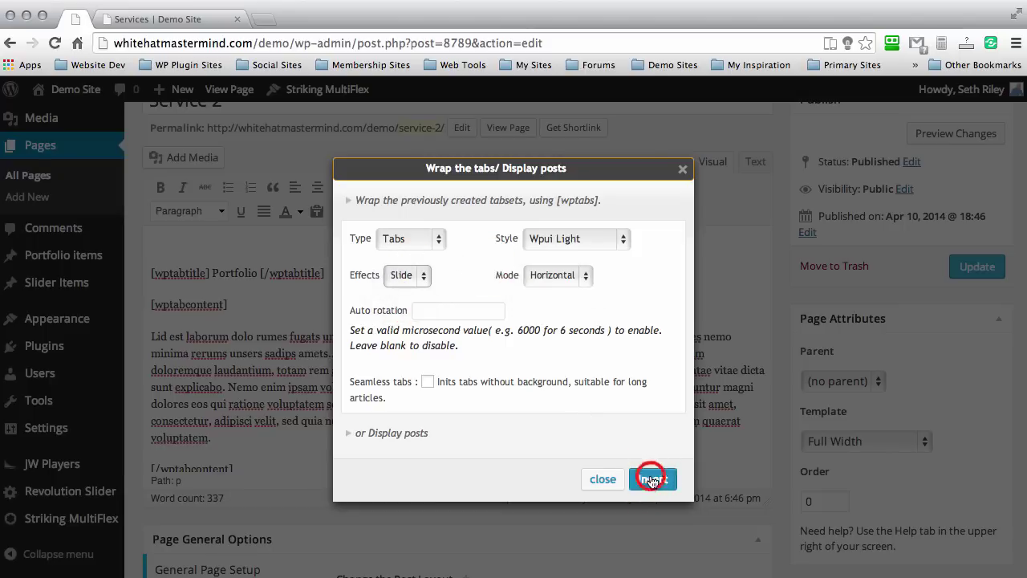
Step: Move the closing [/wptabs] shortcode from the wrapper's opening line to a new line after the last tab's content
{"action": "left_click_drag", "start_coordinate": [510, 242], "coordinate": [55, 224]}
{"action": "left_click", "coordinate": [391, 266]}
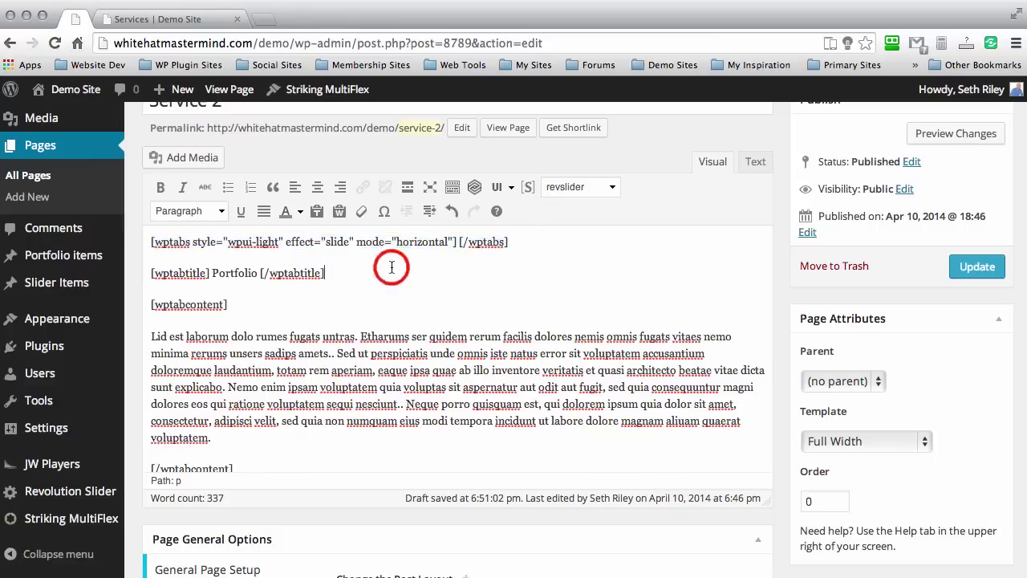
{"action": "left_click_drag", "start_coordinate": [510, 242], "coordinate": [479, 242]}
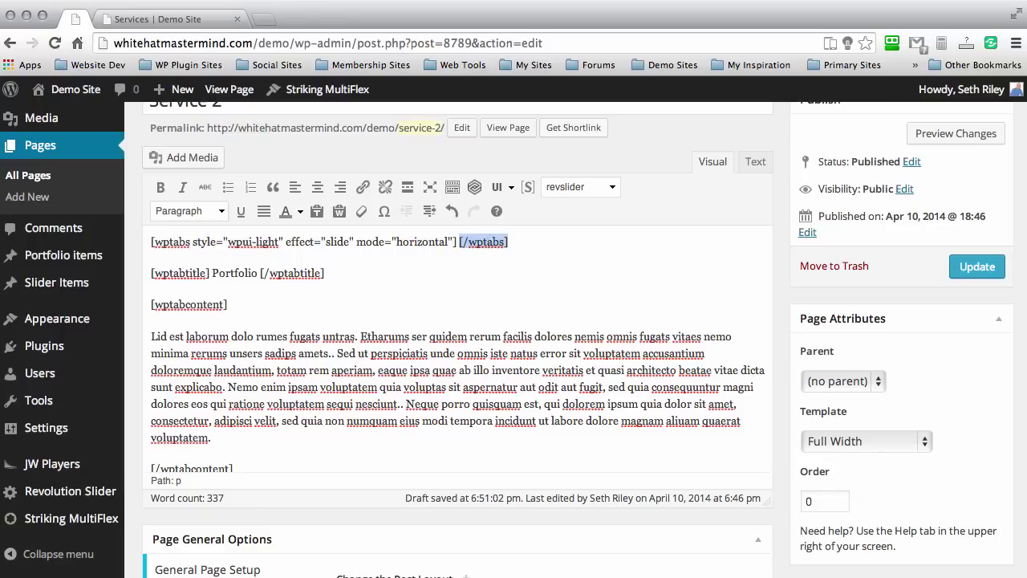
{"action": "key", "text": "BackSpace"}
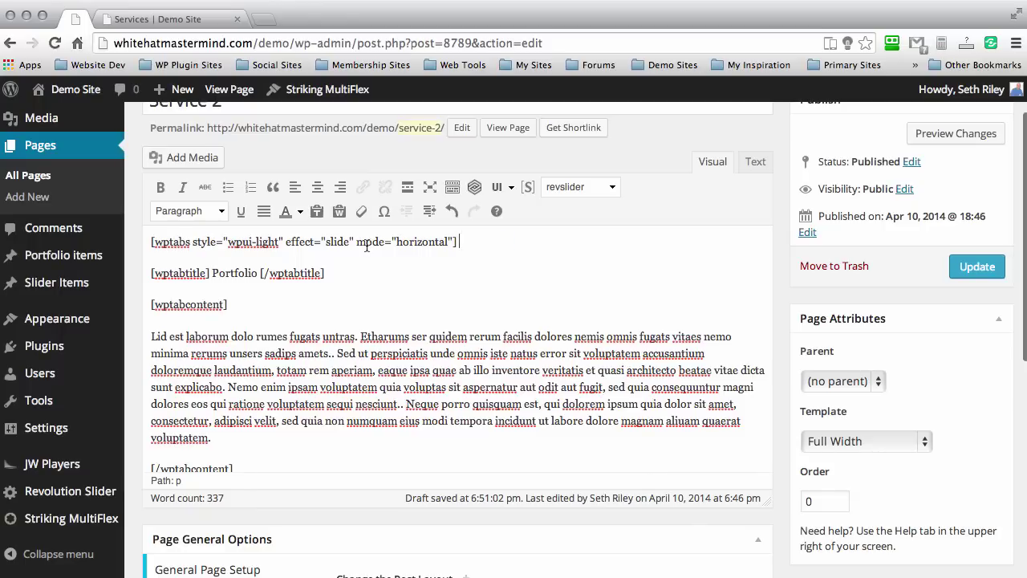
{"action": "scroll", "coordinate": [366, 246], "scroll_direction": "down", "scroll_amount": 10}
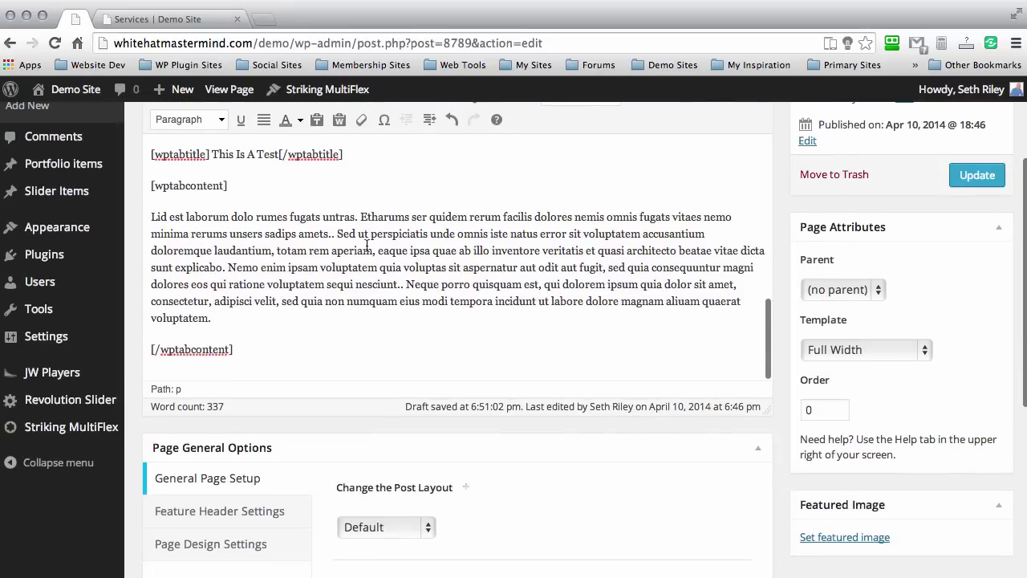
{"action": "left_click", "coordinate": [247, 350]}
{"action": "key", "text": "Return"}
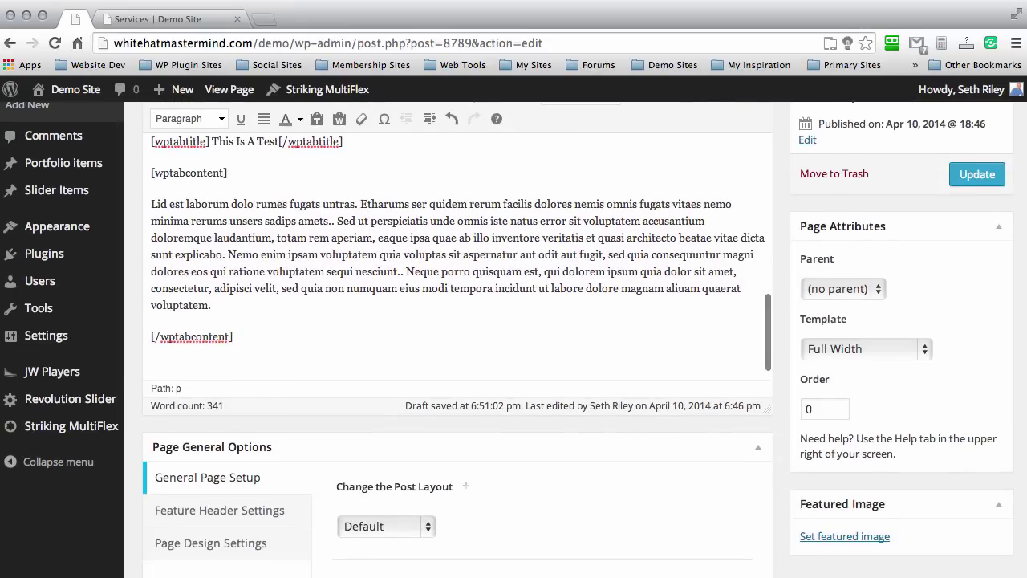
{"action": "type", "text": "[/wptabs]"}
{"action": "scroll", "coordinate": [481, 458], "scroll_direction": "up", "scroll_amount": 5}
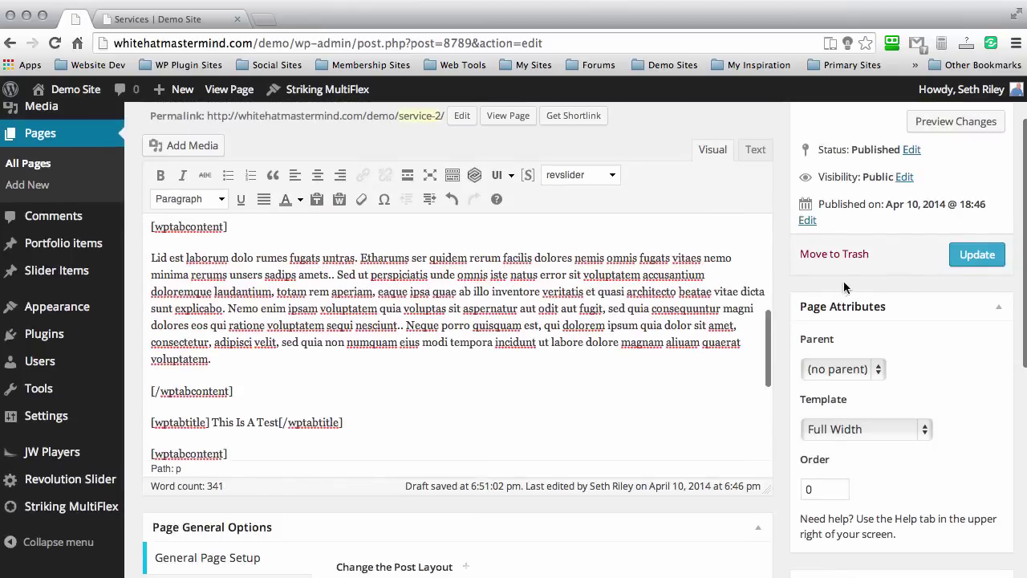
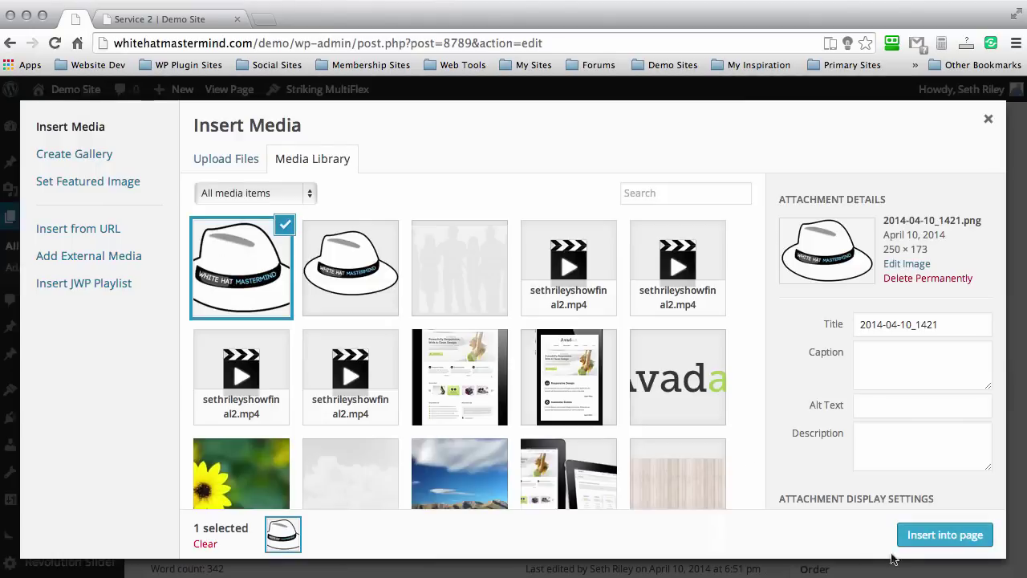
Step: Insert the selected image 2014-04-10_1421.png at the start of the Portfolio tab's paragraph and remove the image's link
{"action": "left_click", "coordinate": [941, 533]}
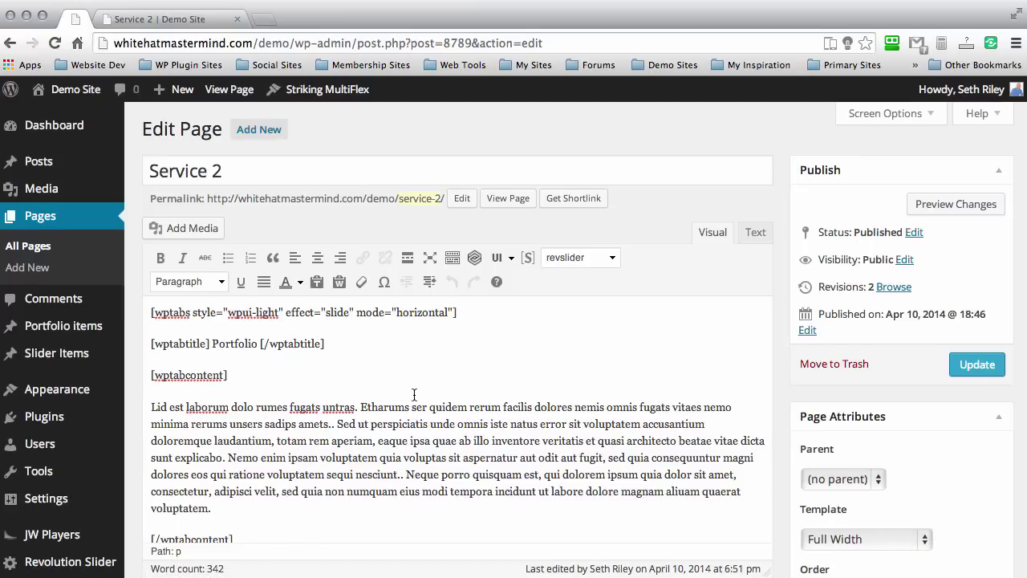
{"action": "left_click", "coordinate": [237, 446]}
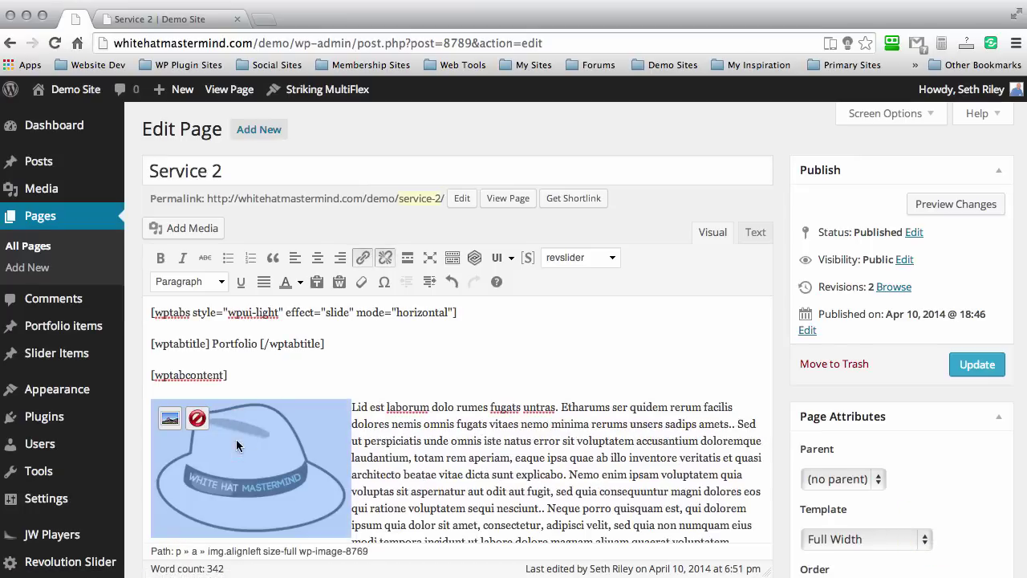
{"action": "left_click", "coordinate": [386, 258]}
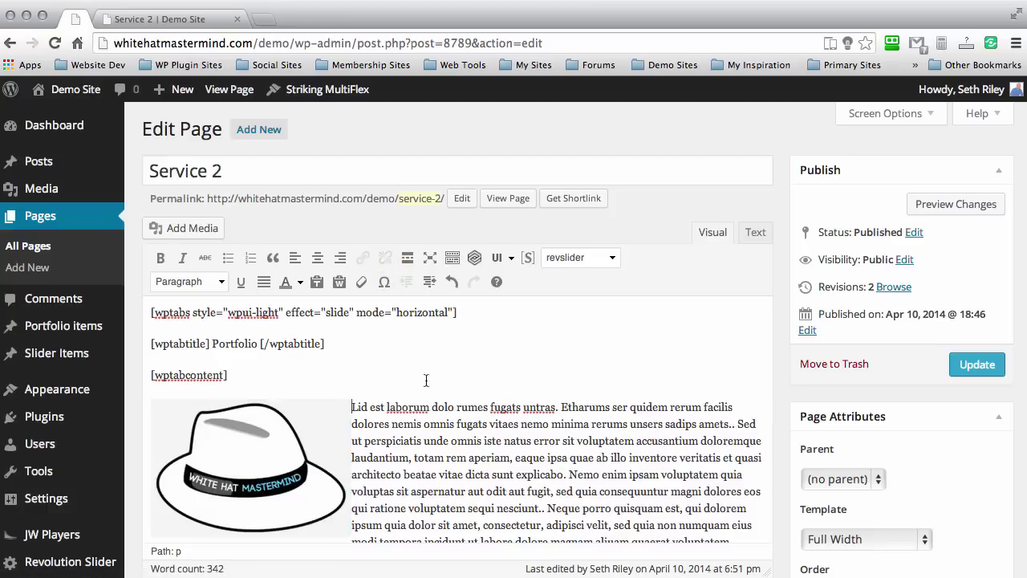
{"action": "scroll", "coordinate": [490, 356], "scroll_direction": "down", "scroll_amount": 2}
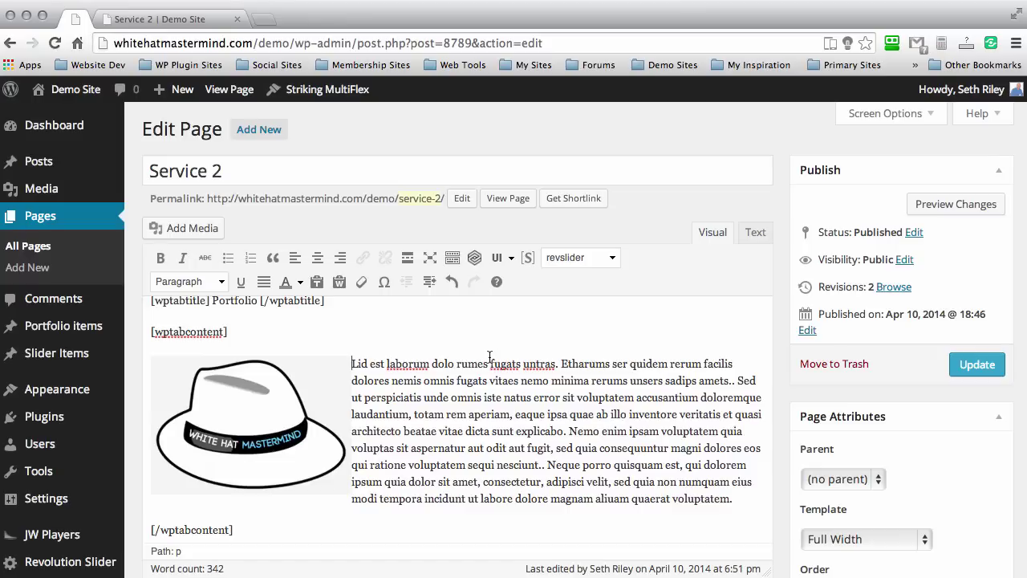
Step: Insert the phone image at the start of the first This Is A Test tab's paragraph and remove the image's link
{"action": "scroll", "coordinate": [480, 341], "scroll_direction": "up", "scroll_amount": 1}
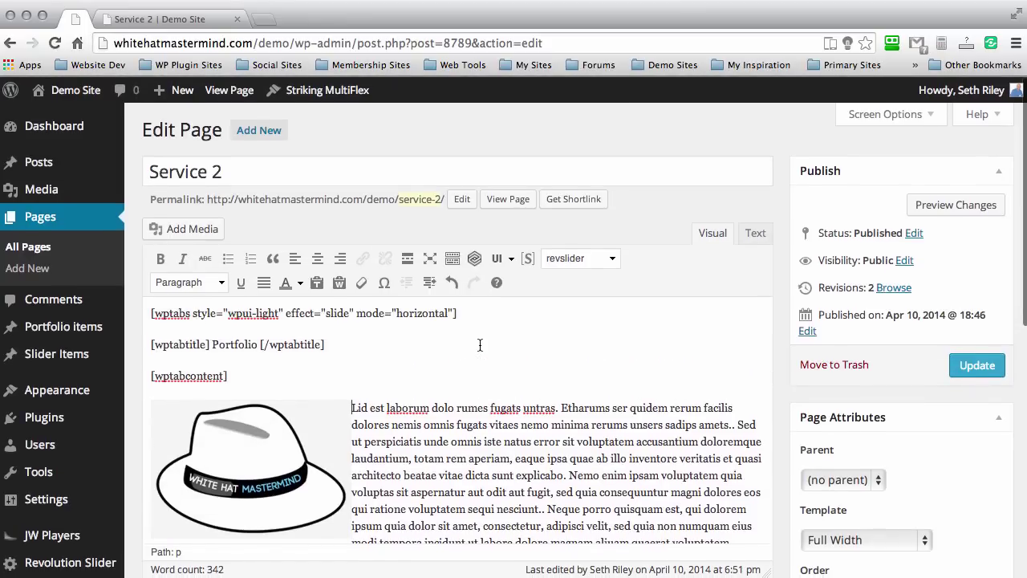
{"action": "scroll", "coordinate": [481, 329], "scroll_direction": "down", "scroll_amount": 3}
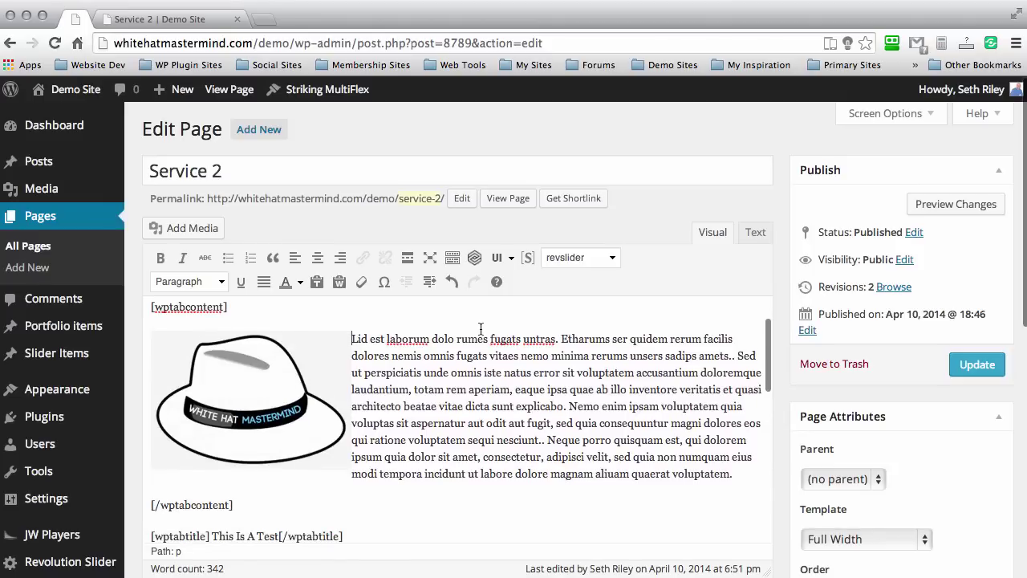
{"action": "scroll", "coordinate": [481, 329], "scroll_direction": "down", "scroll_amount": 5}
{"action": "left_click", "coordinate": [145, 382]}
{"action": "left_click", "coordinate": [163, 227]}
{"action": "left_click", "coordinate": [573, 317]}
{"action": "scroll", "coordinate": [881, 418], "scroll_direction": "down", "scroll_amount": 2}
{"action": "left_click", "coordinate": [931, 538]}
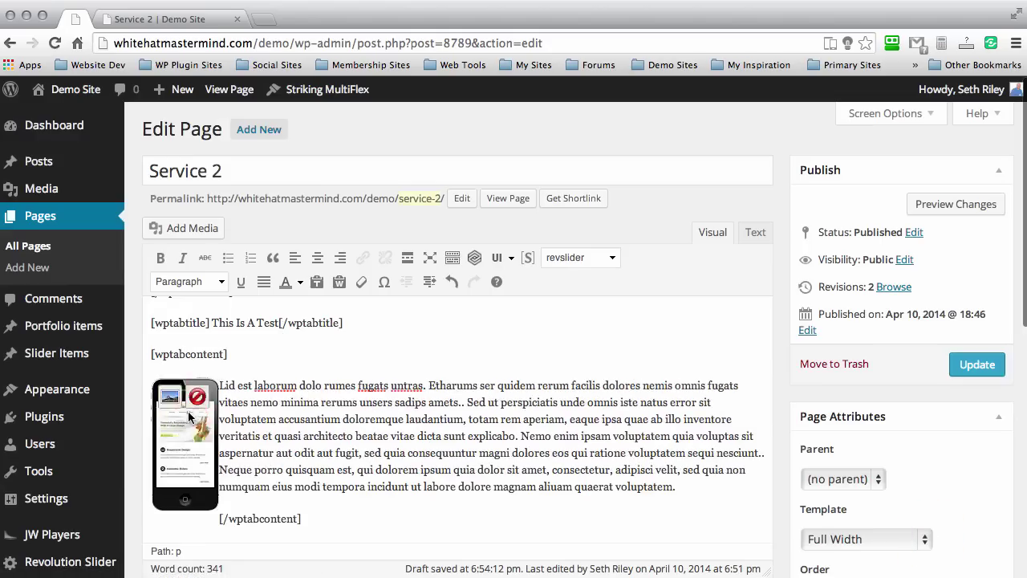
{"action": "left_click", "coordinate": [385, 257]}
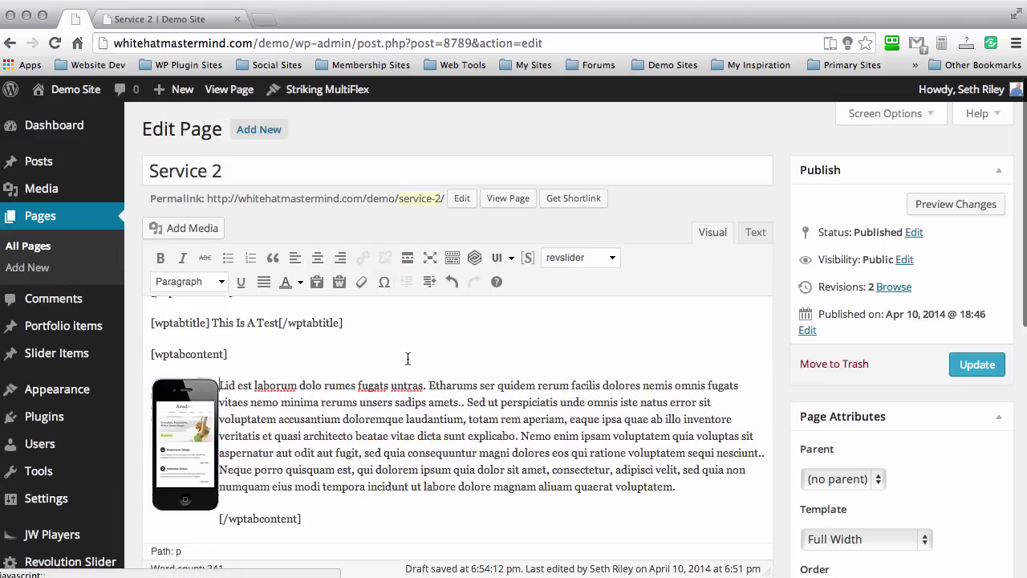
Step: Insert the ipad image from the media library at the start of the last This Is A Test tab's paragraph
{"action": "scroll", "coordinate": [409, 360], "scroll_direction": "down", "scroll_amount": 2}
{"action": "scroll", "coordinate": [408, 361], "scroll_direction": "down", "scroll_amount": 5}
{"action": "left_click", "coordinate": [146, 361]}
{"action": "left_click", "coordinate": [183, 235]}
{"action": "scroll", "coordinate": [666, 337], "scroll_direction": "down", "scroll_amount": 5}
{"action": "left_click", "coordinate": [669, 326]}
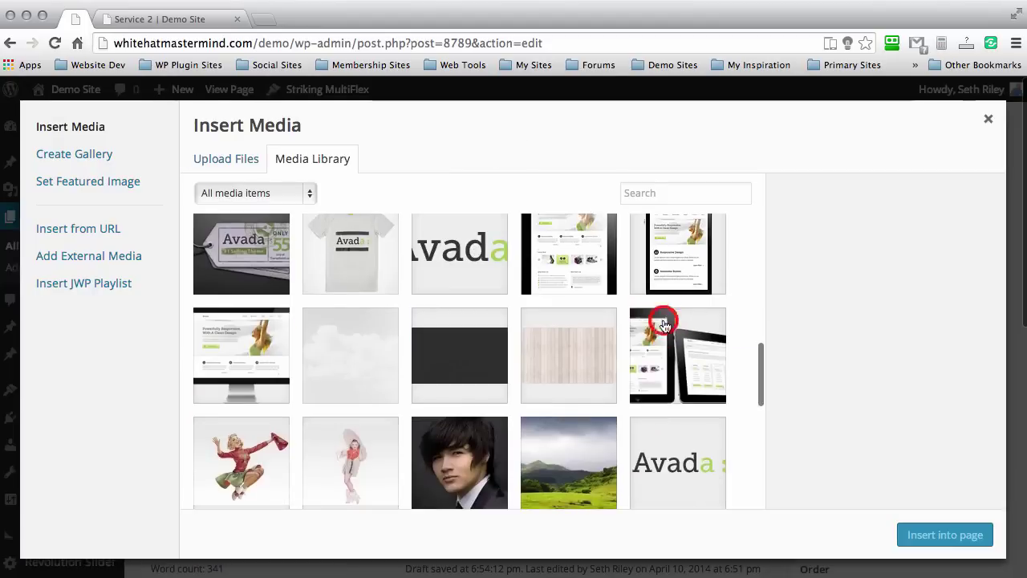
{"action": "left_click", "coordinate": [933, 534]}
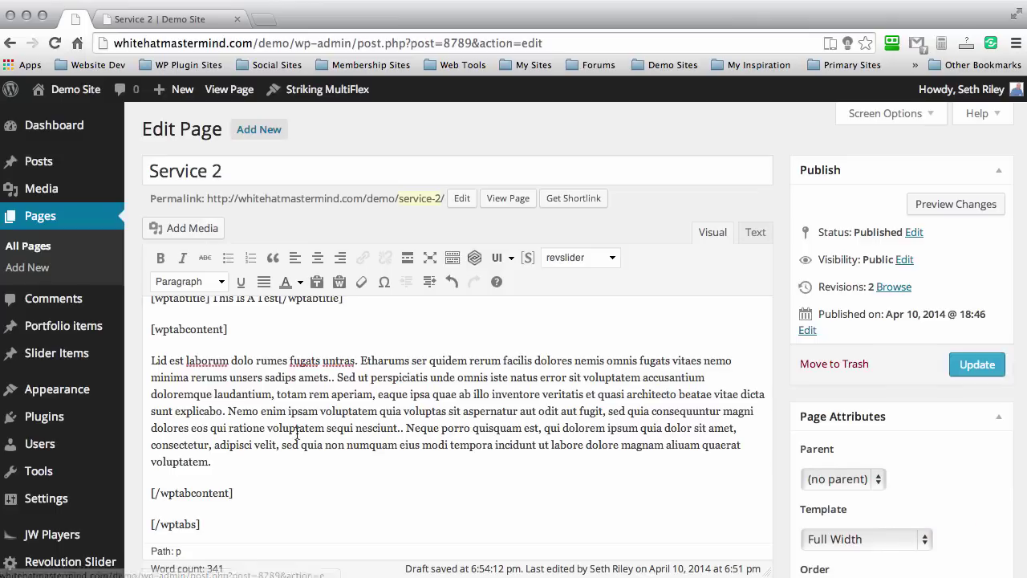
Step: Scale the ipad image in the last tab to 70% in its image settings
{"action": "left_click", "coordinate": [256, 437]}
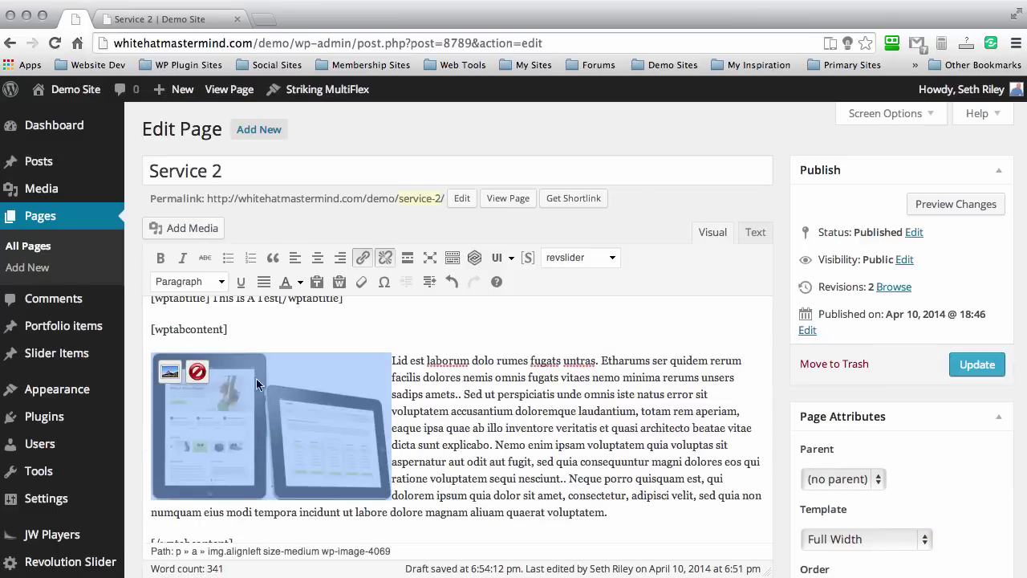
{"action": "left_click", "coordinate": [166, 374]}
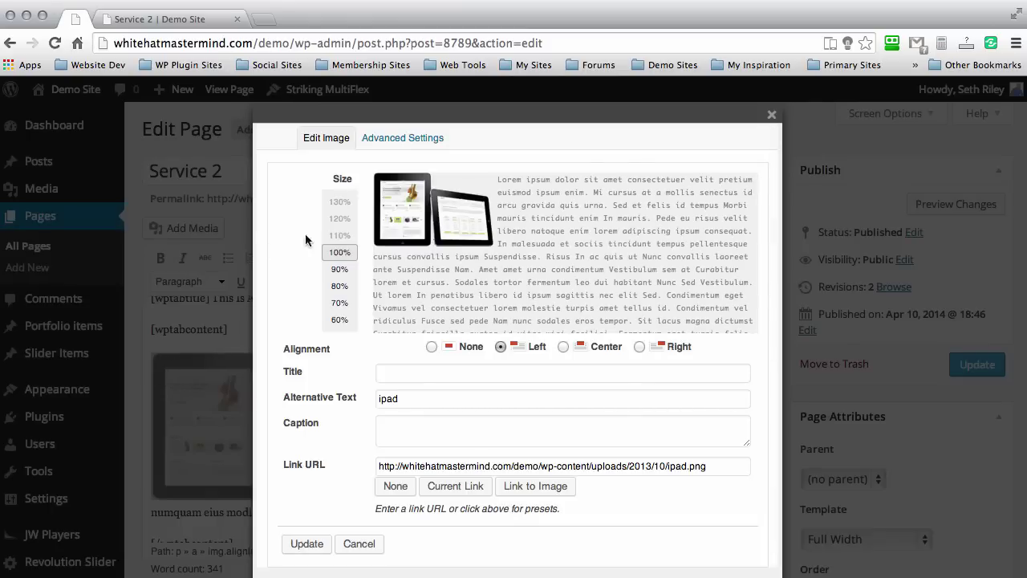
{"action": "left_click", "coordinate": [339, 269]}
{"action": "left_click", "coordinate": [339, 286]}
{"action": "left_click", "coordinate": [340, 303]}
{"action": "left_click", "coordinate": [305, 543]}
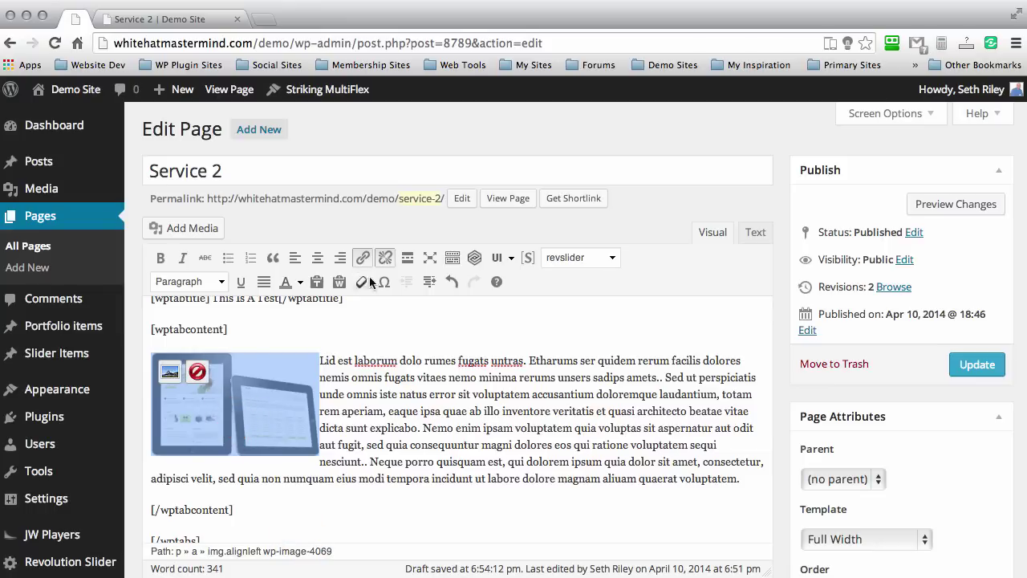
{"action": "left_click", "coordinate": [320, 361]}
{"action": "scroll", "coordinate": [475, 353], "scroll_direction": "down", "scroll_amount": 2}
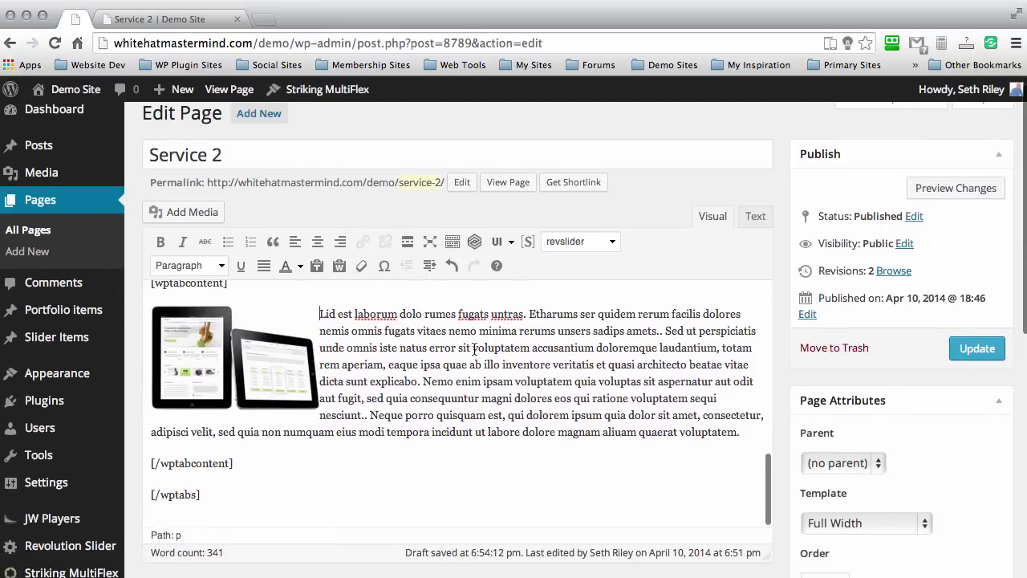
Step: Update the page and switch to the live Service 2 page
{"action": "left_click", "coordinate": [973, 348]}
{"action": "left_click", "coordinate": [105, 20]}
{"action": "left_click", "coordinate": [79, 217]}
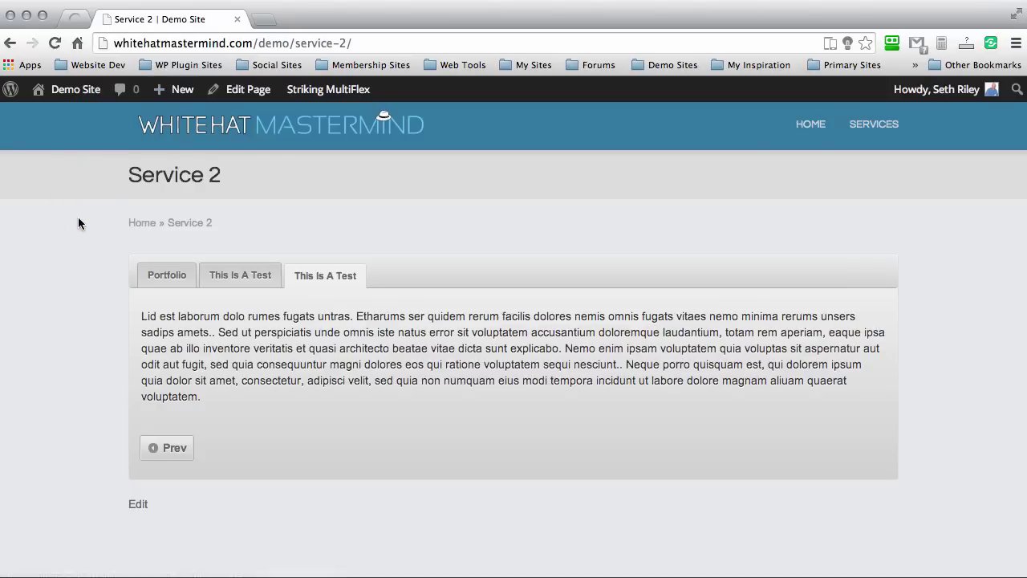
Step: Examine the image and text layout in each of the three tabs on the live Service 2 page
{"action": "left_click", "coordinate": [246, 270]}
{"action": "left_click", "coordinate": [321, 274]}
{"action": "left_click", "coordinate": [167, 273]}
{"action": "left_click", "coordinate": [243, 273]}
{"action": "left_click", "coordinate": [330, 275]}
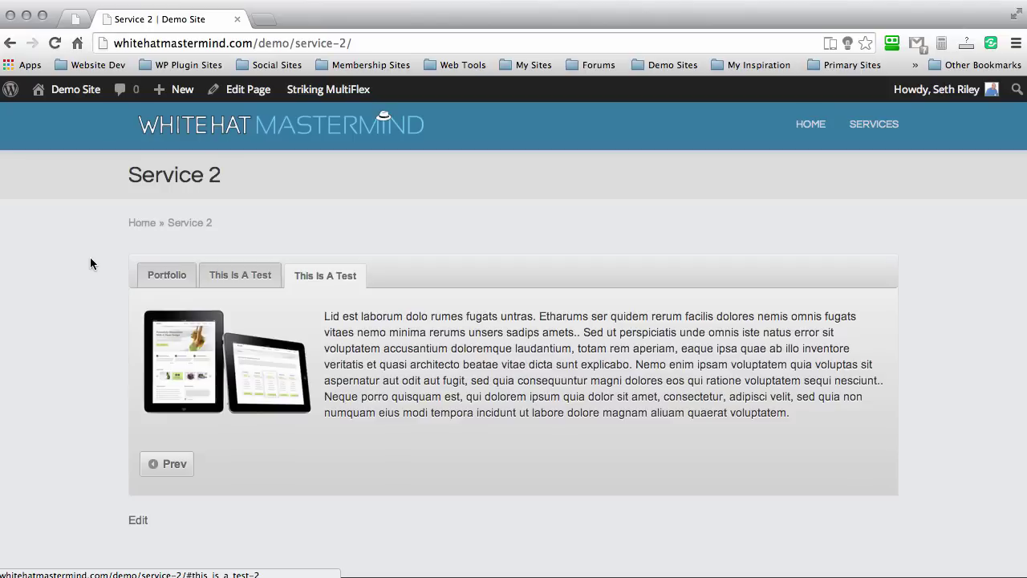
{"action": "left_click", "coordinate": [237, 275]}
{"action": "left_click", "coordinate": [167, 277]}
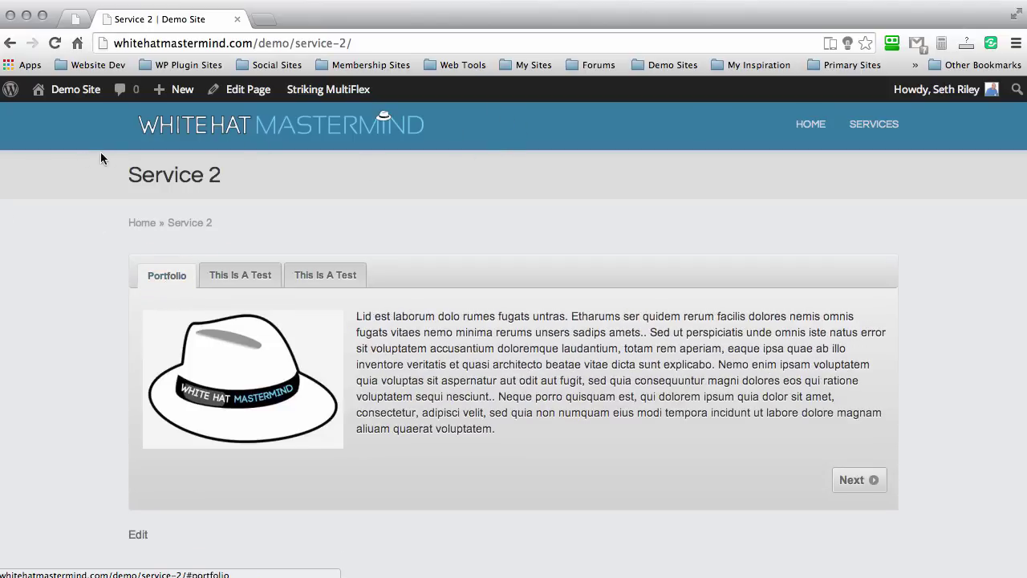
{"action": "left_click", "coordinate": [72, 21]}
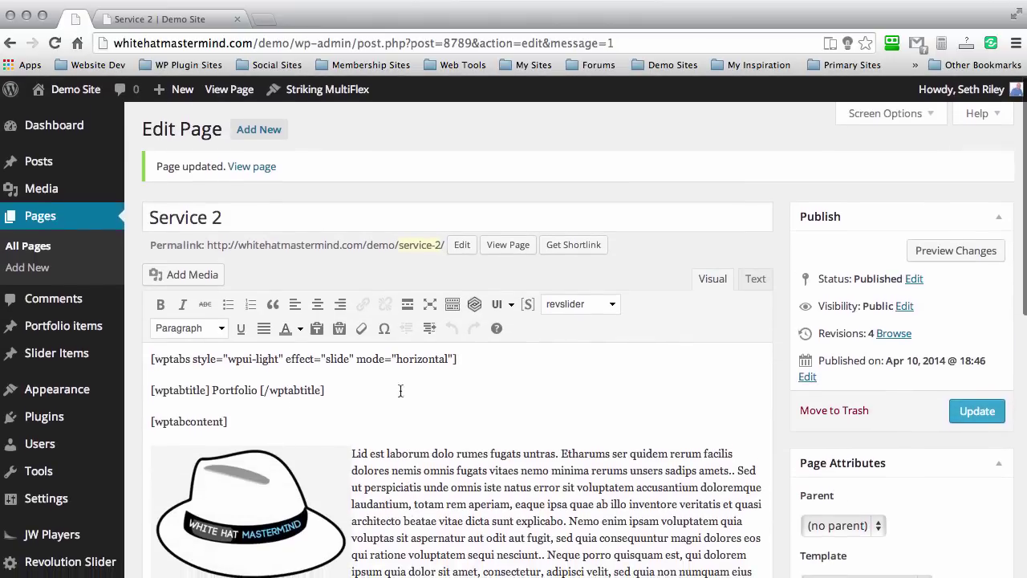
{"action": "left_click", "coordinate": [199, 21]}
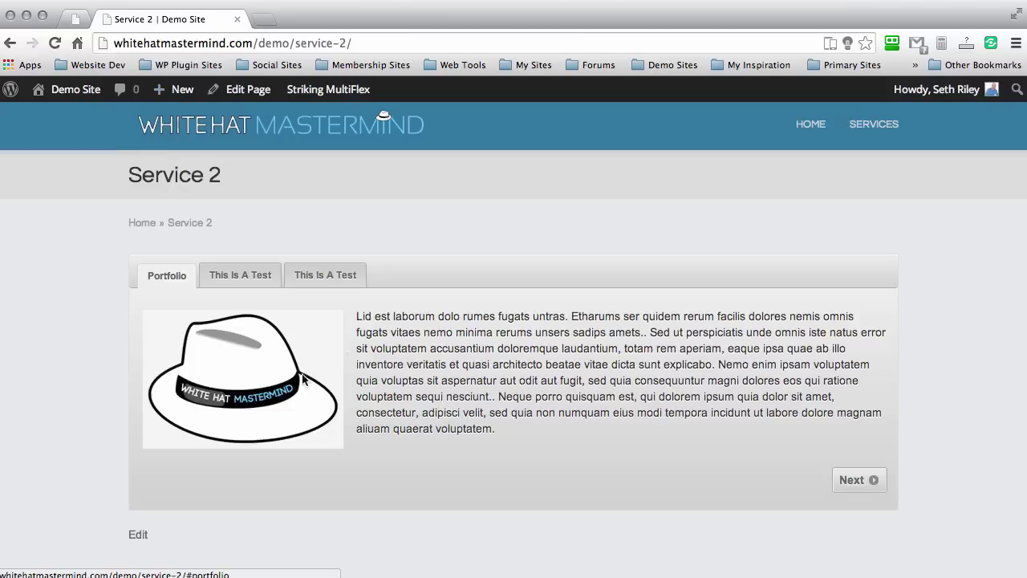
Step: In the page editor, add the lines "The White Hat Mastermind Show" and "Giving the the best training!" below the Portfolio tab's opening content shortcode
{"action": "left_click", "coordinate": [72, 20]}
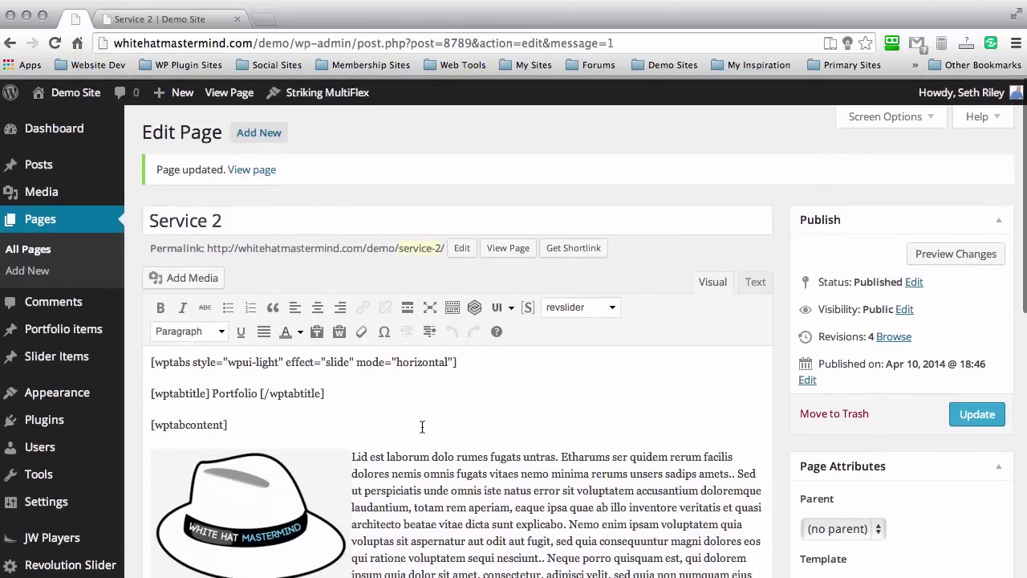
{"action": "left_click", "coordinate": [254, 422]}
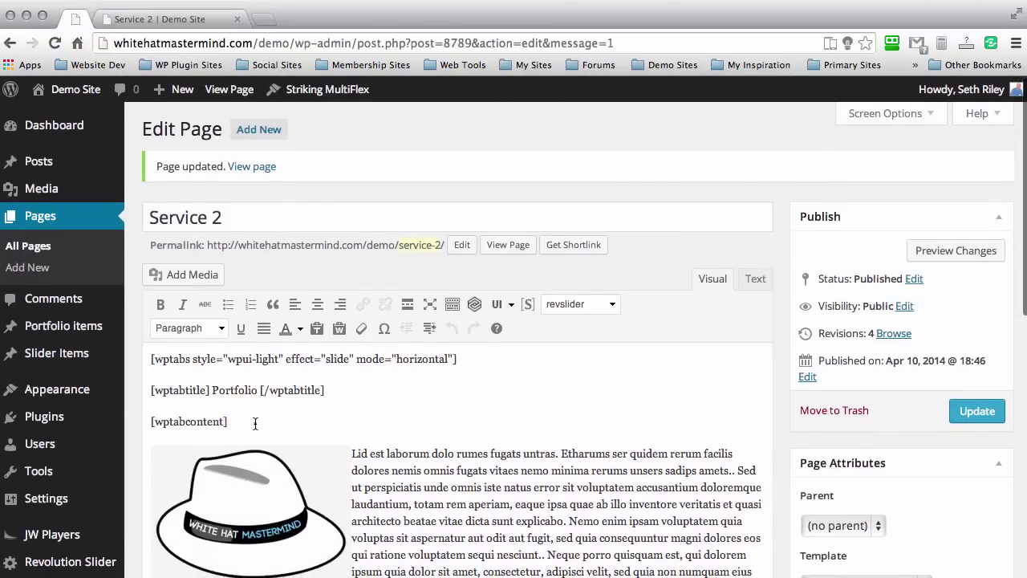
{"action": "key", "text": "Return"}
{"action": "type", "text": "The White Hat Mastermind Show Giving the the best training!"}
Step: Center the line "The White Hat Mastermind Show" and format it as Heading 1
{"action": "left_click", "coordinate": [331, 454]}
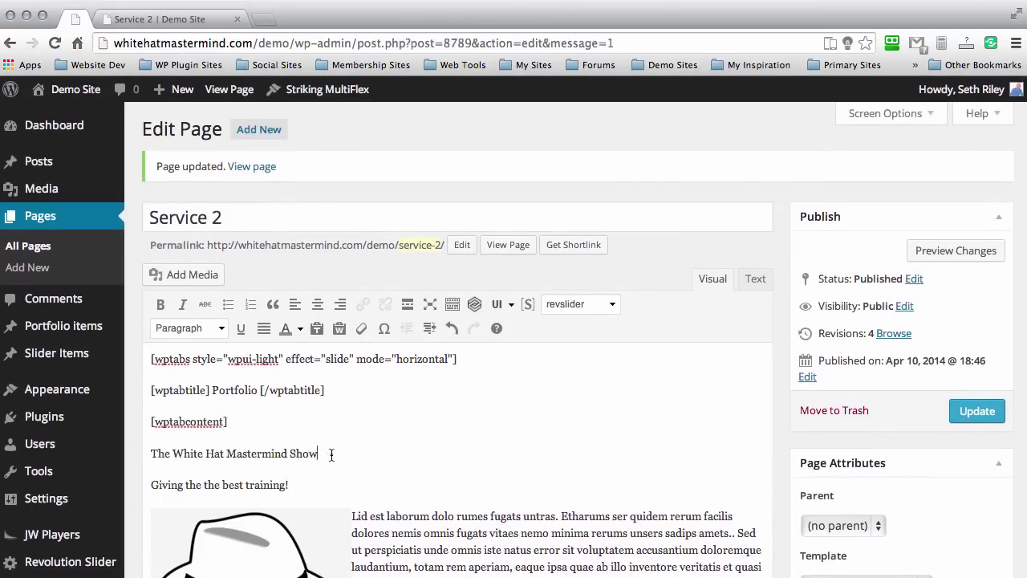
{"action": "left_click", "coordinate": [317, 305]}
{"action": "left_click", "coordinate": [217, 329]}
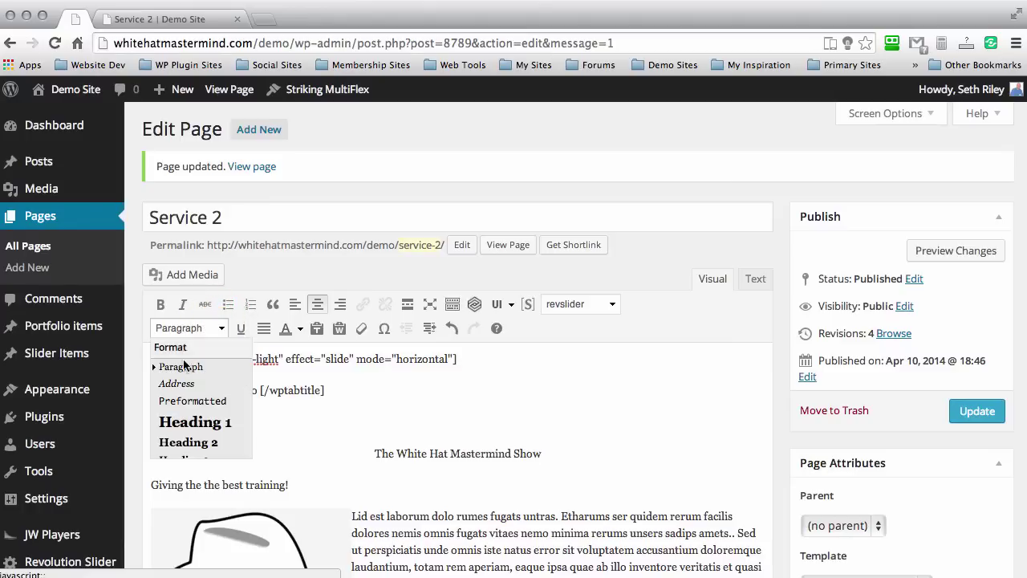
{"action": "left_click", "coordinate": [195, 421]}
Step: Center the line "Giving the the best training!" and format it as Heading 2
{"action": "left_click", "coordinate": [328, 481]}
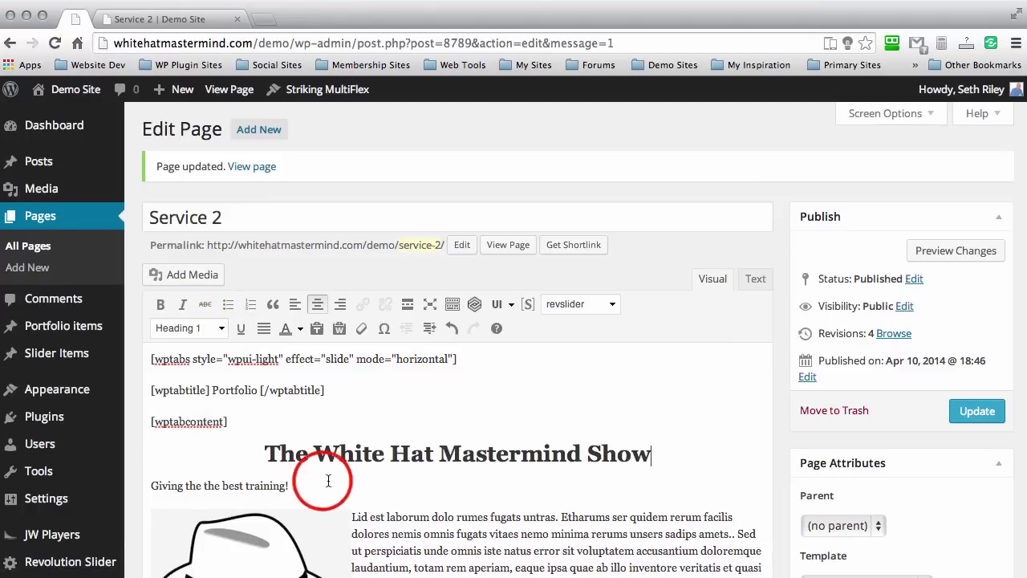
{"action": "left_click", "coordinate": [317, 304]}
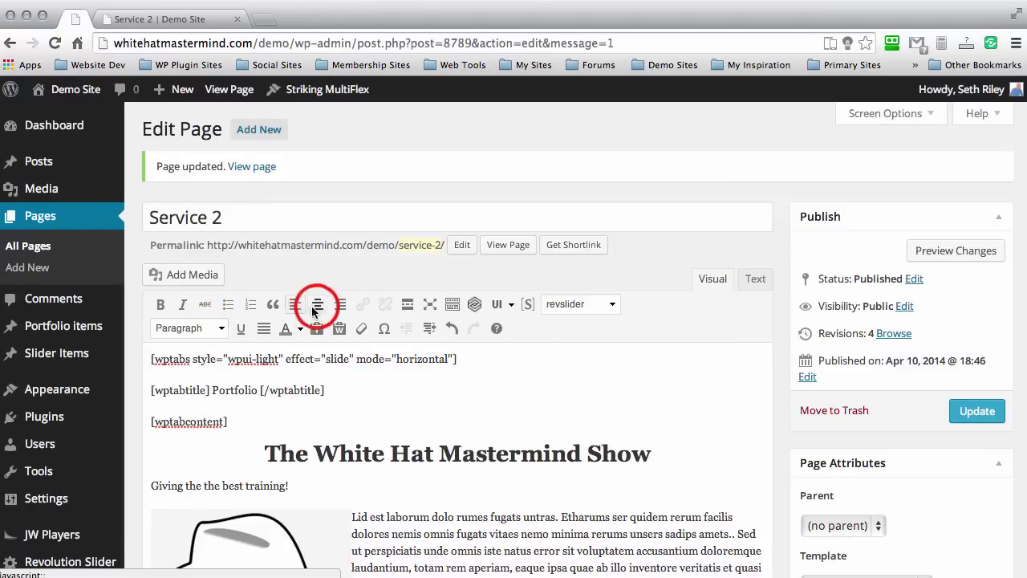
{"action": "left_click", "coordinate": [210, 333]}
{"action": "left_click", "coordinate": [168, 442]}
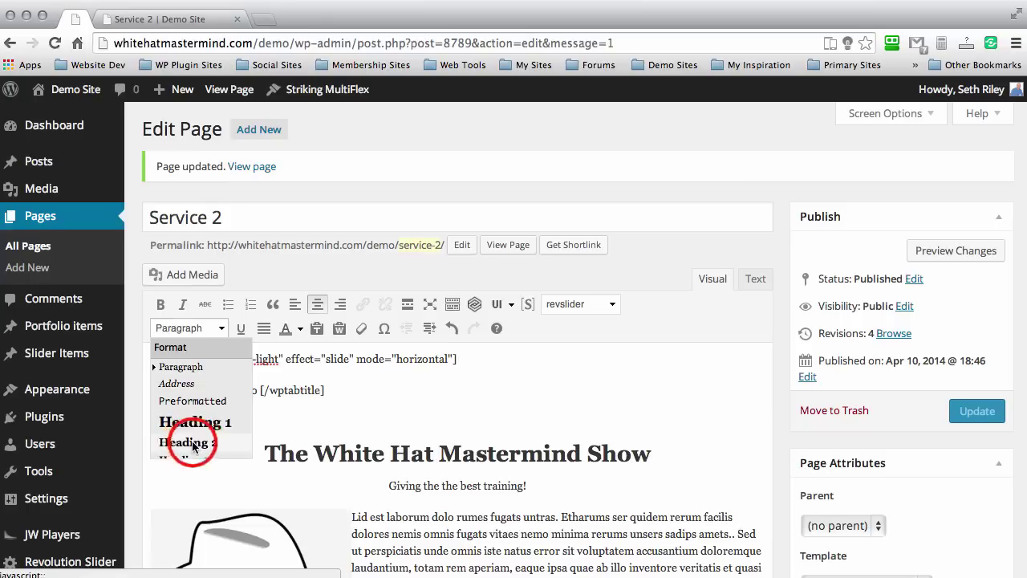
Step: Color the "Giving the the best training!" heading with a custom dark blue from the color picker
{"action": "left_click", "coordinate": [590, 488]}
{"action": "left_click_drag", "start_coordinate": [591, 488], "coordinate": [286, 485]}
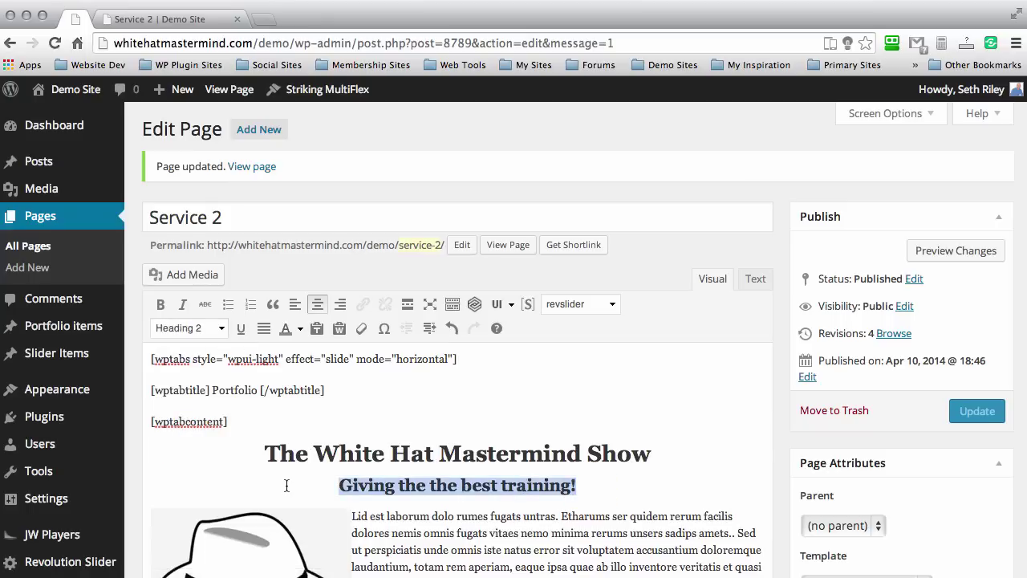
{"action": "left_click", "coordinate": [301, 329]}
{"action": "left_click", "coordinate": [348, 415]}
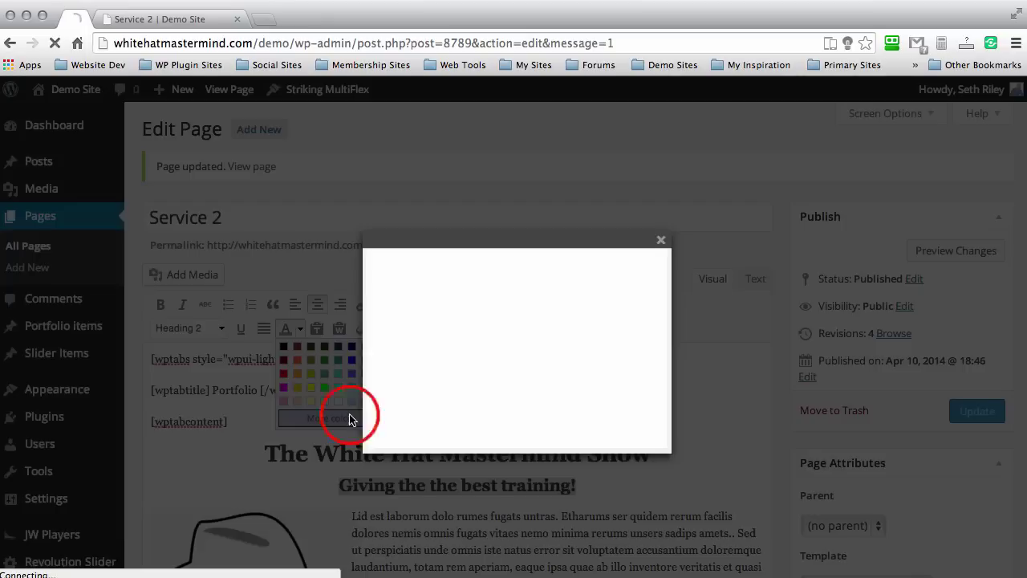
{"action": "left_click", "coordinate": [516, 295]}
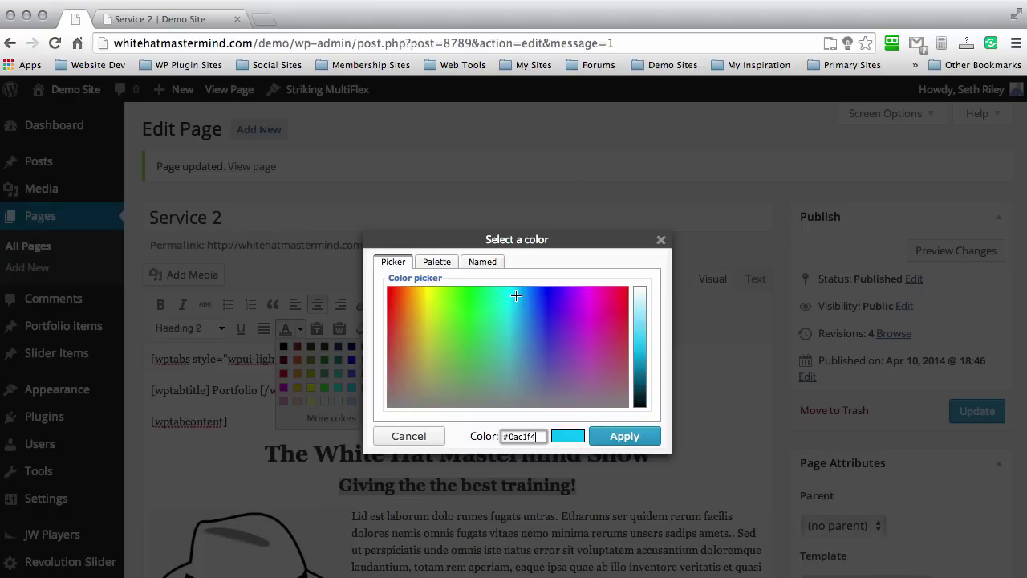
{"action": "left_click_drag", "start_coordinate": [514, 294], "coordinate": [523, 300]}
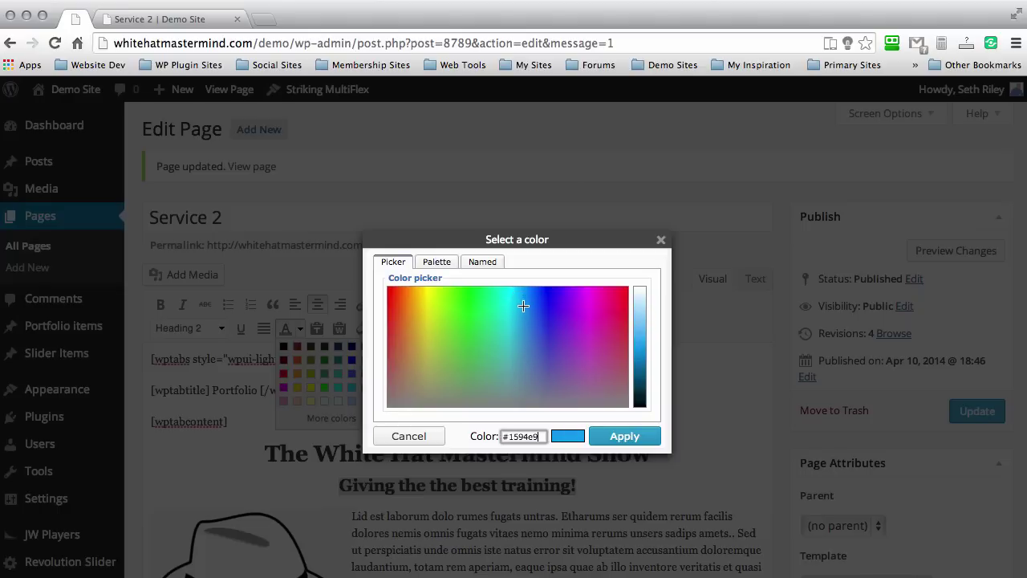
{"action": "left_click_drag", "start_coordinate": [639, 321], "coordinate": [639, 373]}
{"action": "left_click", "coordinate": [621, 433]}
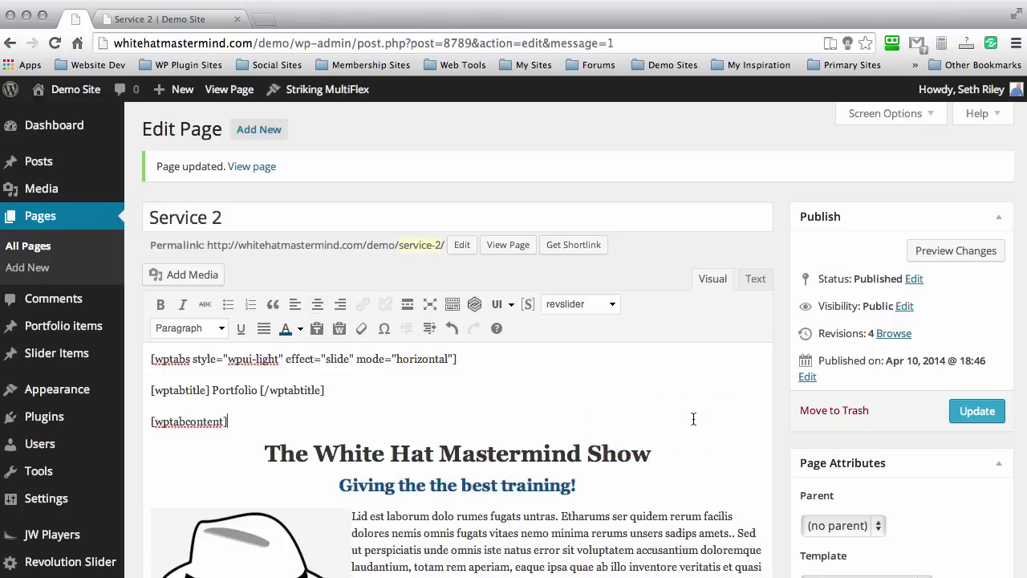
Step: Copy both Portfolio headings to a new line below the opening content shortcode of the first This Is A Test tab
{"action": "left_click_drag", "start_coordinate": [601, 489], "coordinate": [266, 455]}
{"action": "key", "text": "ctrl+c"}
{"action": "scroll", "coordinate": [398, 440], "scroll_direction": "down", "scroll_amount": 10}
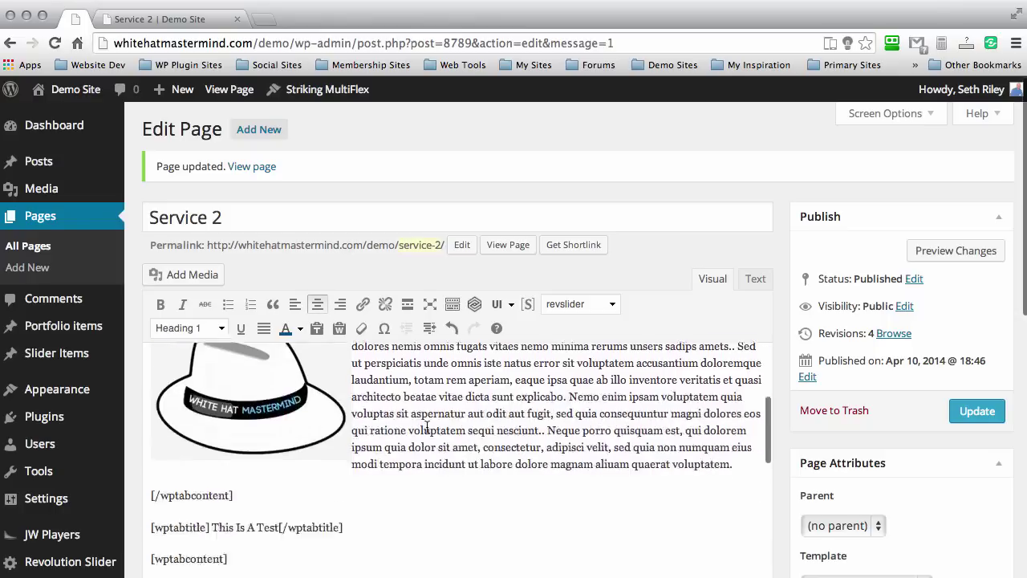
{"action": "left_click", "coordinate": [239, 421]}
{"action": "key", "text": "Return"}
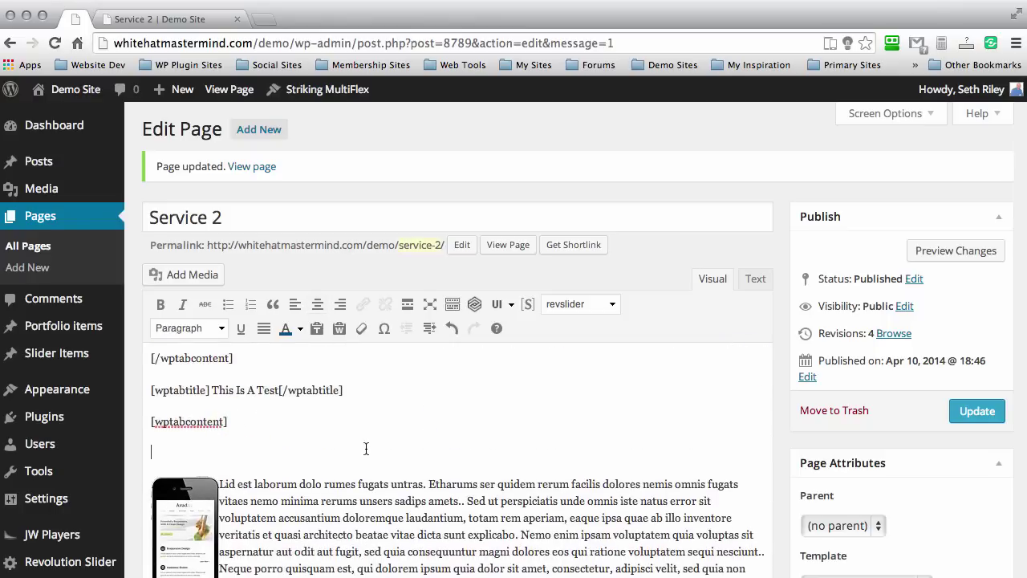
{"action": "key", "text": "ctrl+v"}
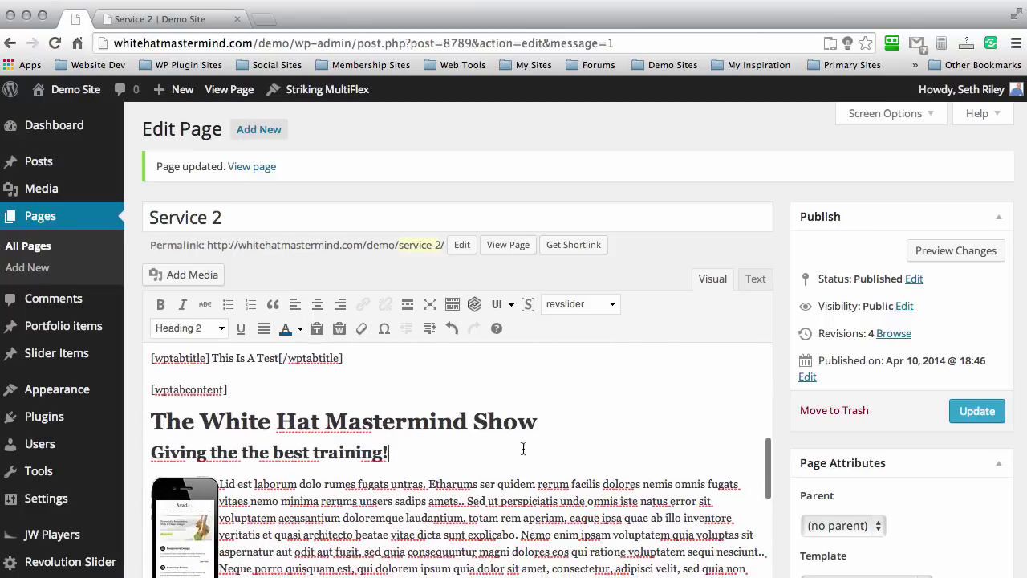
Step: Center both pasted headings in the first This Is A Test tab
{"action": "left_click", "coordinate": [554, 418]}
{"action": "left_click", "coordinate": [317, 305]}
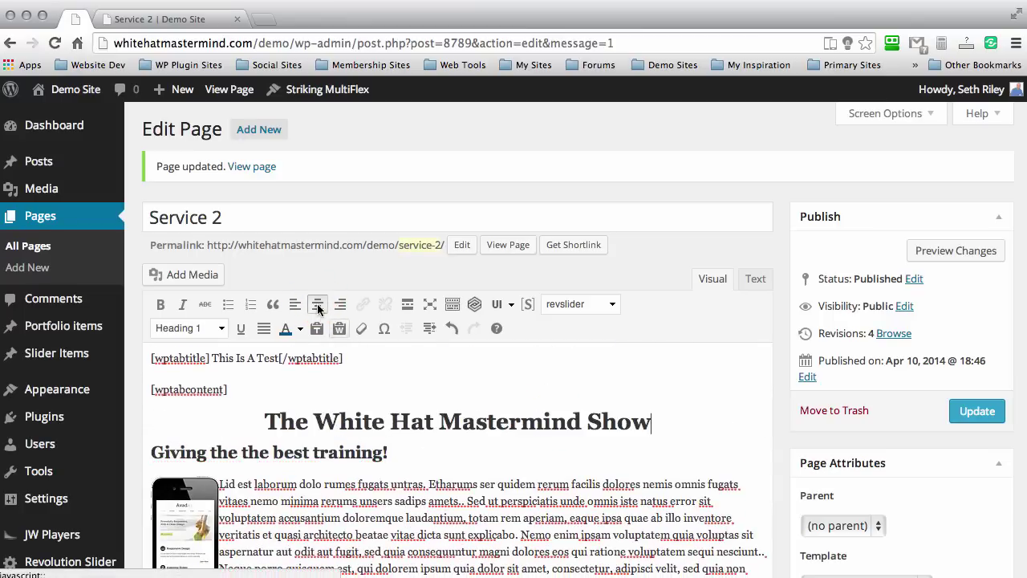
{"action": "left_click", "coordinate": [411, 452]}
{"action": "left_click", "coordinate": [317, 304]}
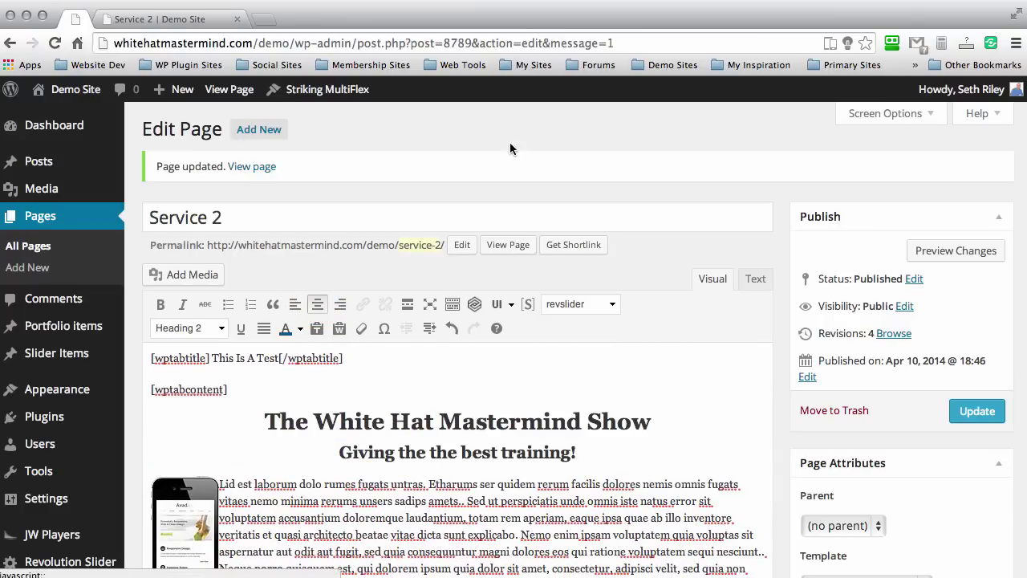
Step: Update the page and check the headings in each tab on the live Service 2 page
{"action": "scroll", "coordinate": [432, 436], "scroll_direction": "down", "scroll_amount": 3}
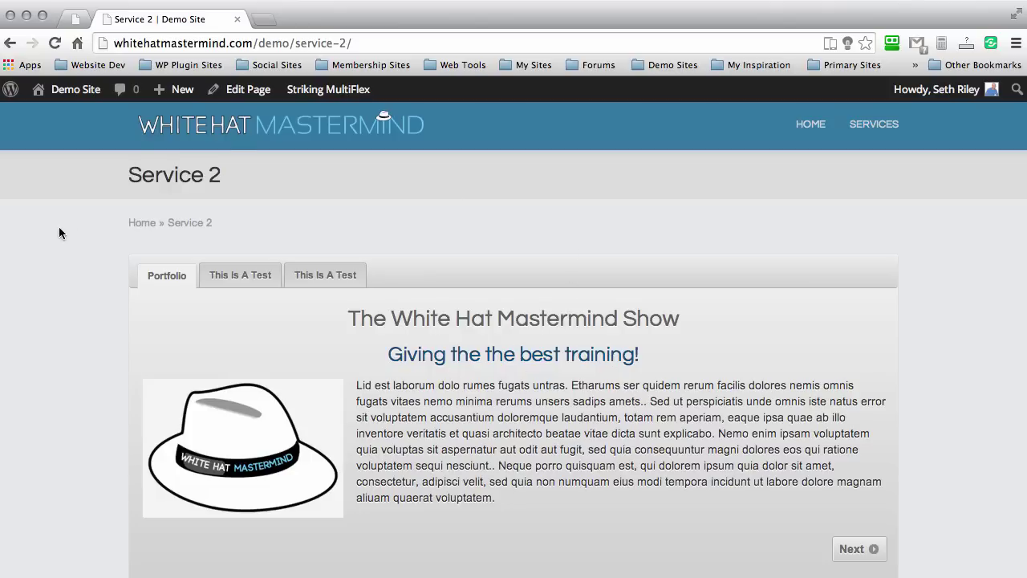
{"action": "scroll", "coordinate": [59, 230], "scroll_direction": "down", "scroll_amount": 3}
{"action": "scroll", "coordinate": [59, 229], "scroll_direction": "up", "scroll_amount": 3}
{"action": "left_click", "coordinate": [254, 273]}
{"action": "left_click", "coordinate": [340, 271]}
{"action": "left_click", "coordinate": [160, 268]}
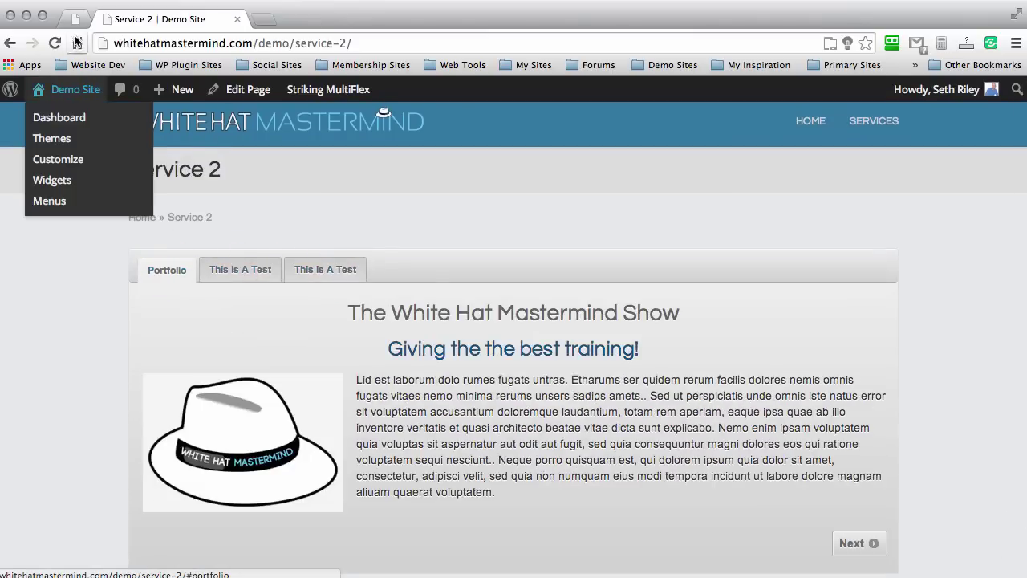
Step: Return to the page editor and copy the placeholder paragraph beside the tablet image in the last tab
{"action": "left_click", "coordinate": [77, 19]}
{"action": "scroll", "coordinate": [378, 398], "scroll_direction": "down", "scroll_amount": 10}
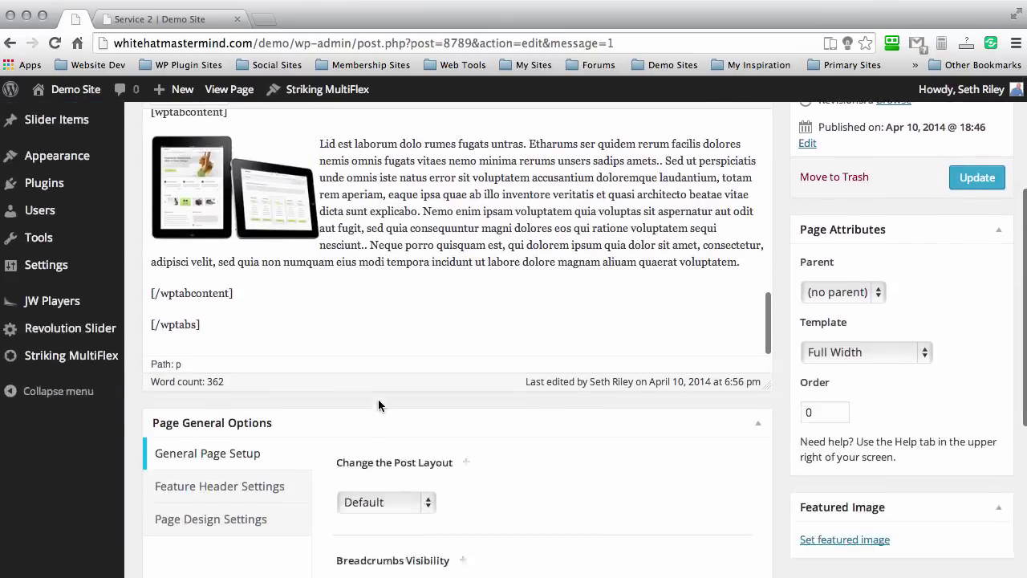
{"action": "left_click", "coordinate": [224, 313]}
{"action": "left_click", "coordinate": [747, 372]}
{"action": "left_click_drag", "start_coordinate": [747, 372], "coordinate": [325, 255]}
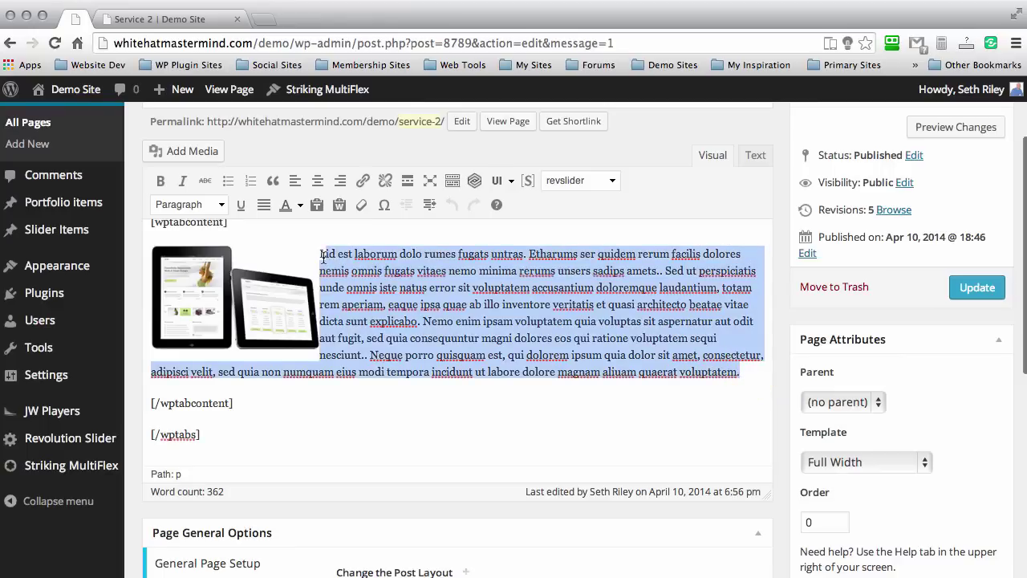
{"action": "left_click", "coordinate": [620, 406]}
{"action": "left_click_drag", "start_coordinate": [741, 374], "coordinate": [319, 257]}
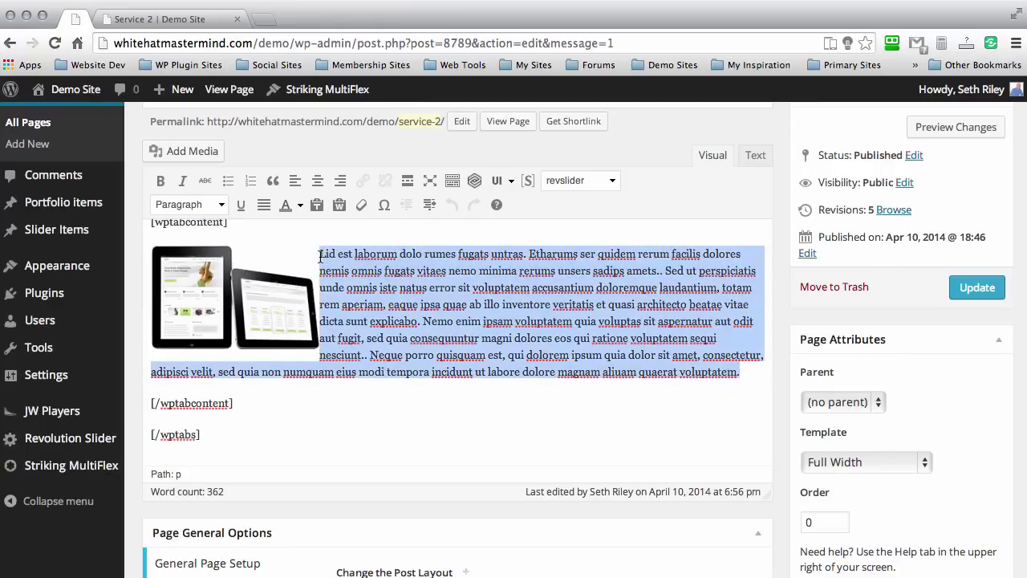
{"action": "scroll", "coordinate": [213, 454], "scroll_direction": "down", "scroll_amount": 3}
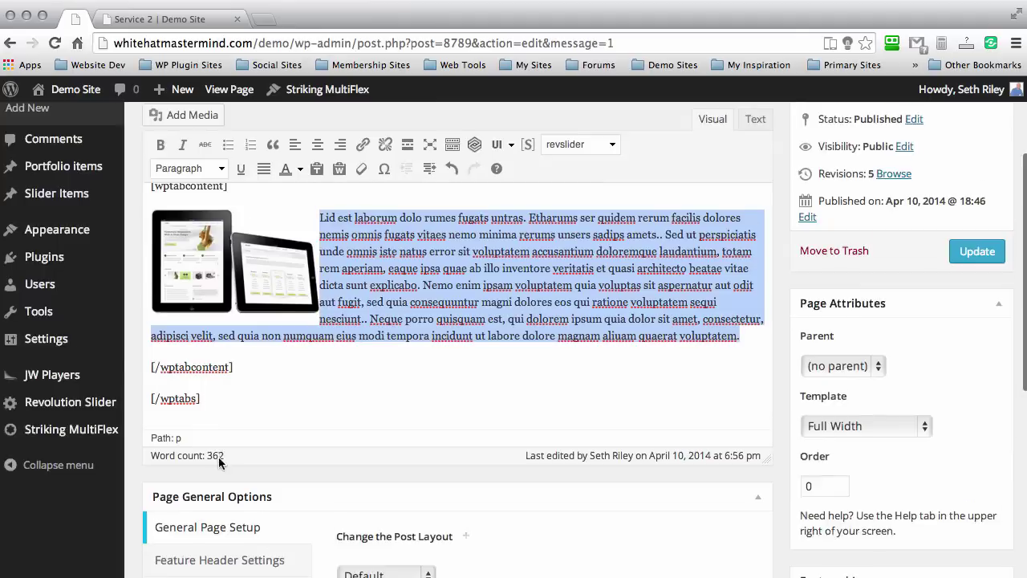
Step: Add a WP UI tab titled "Awesome Training!" below the closing [/wptabs] shortcode, with the copied placeholder paragraph as its contents
{"action": "left_click", "coordinate": [223, 346]}
{"action": "scroll", "coordinate": [188, 382], "scroll_direction": "up", "scroll_amount": 3}
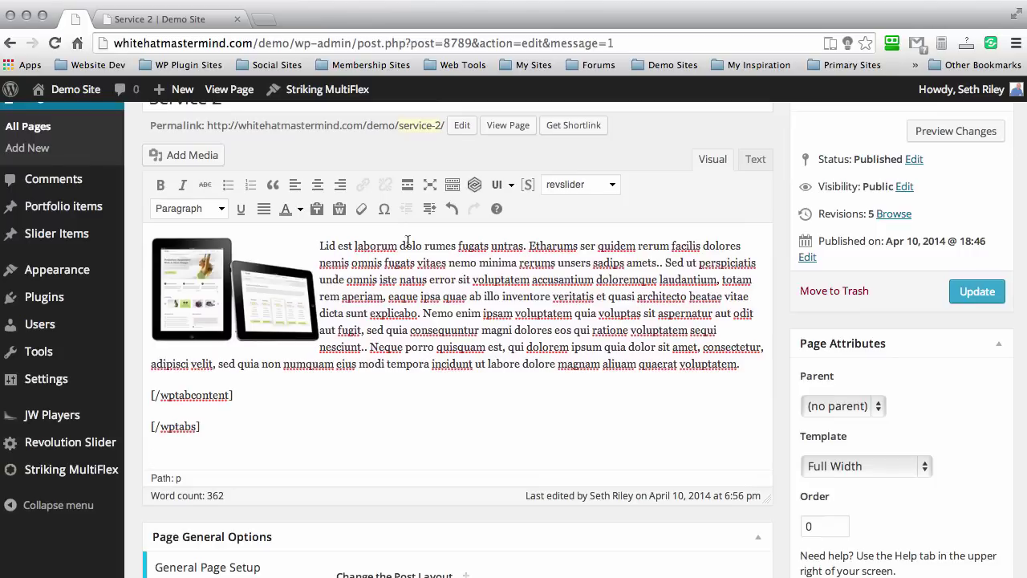
{"action": "left_click", "coordinate": [511, 186]}
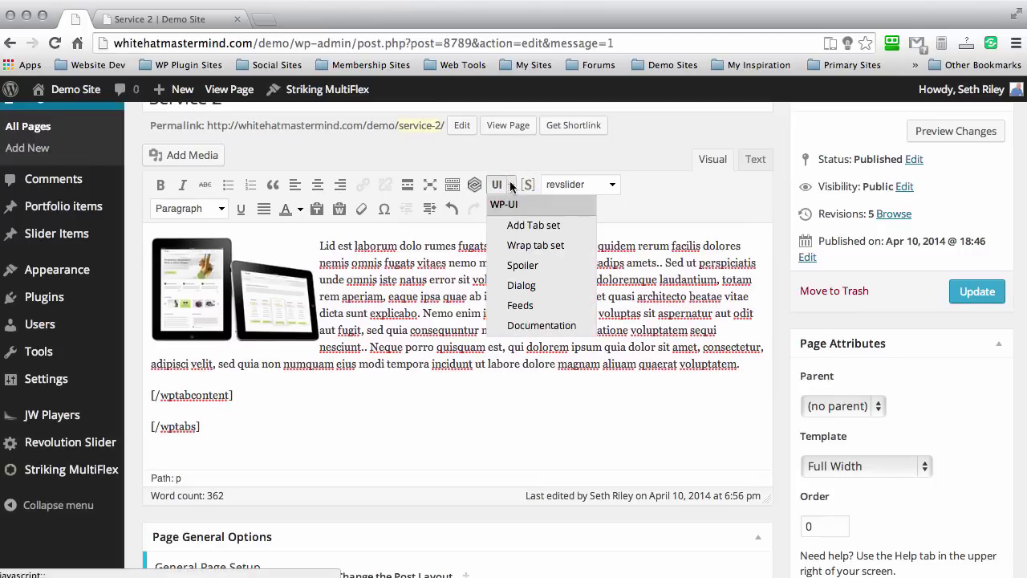
{"action": "left_click", "coordinate": [533, 224]}
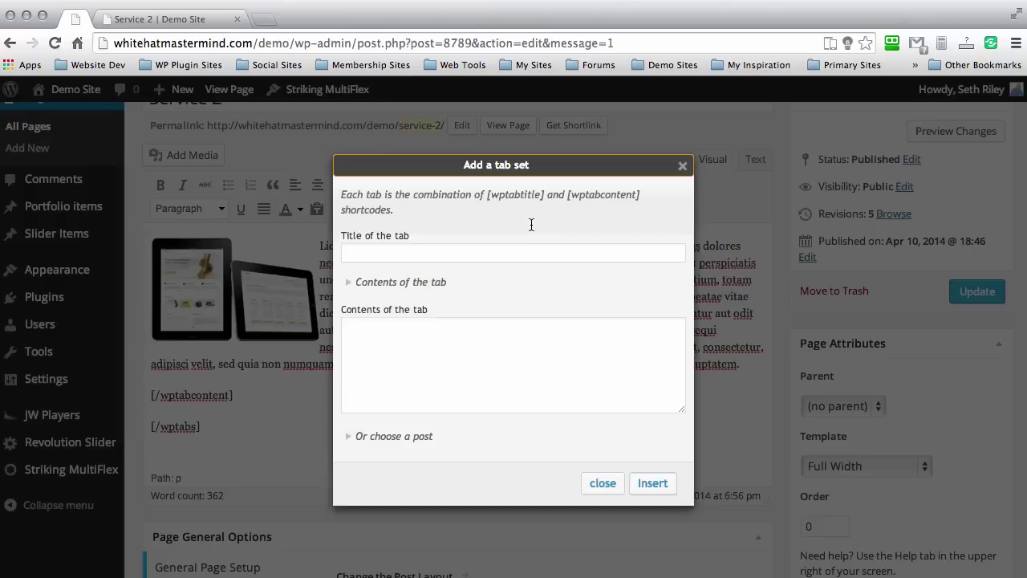
{"action": "left_click", "coordinate": [376, 360]}
{"action": "key", "text": "super+v"}
{"action": "left_click", "coordinate": [373, 255]}
{"action": "type", "text": "Awesome Training!"}
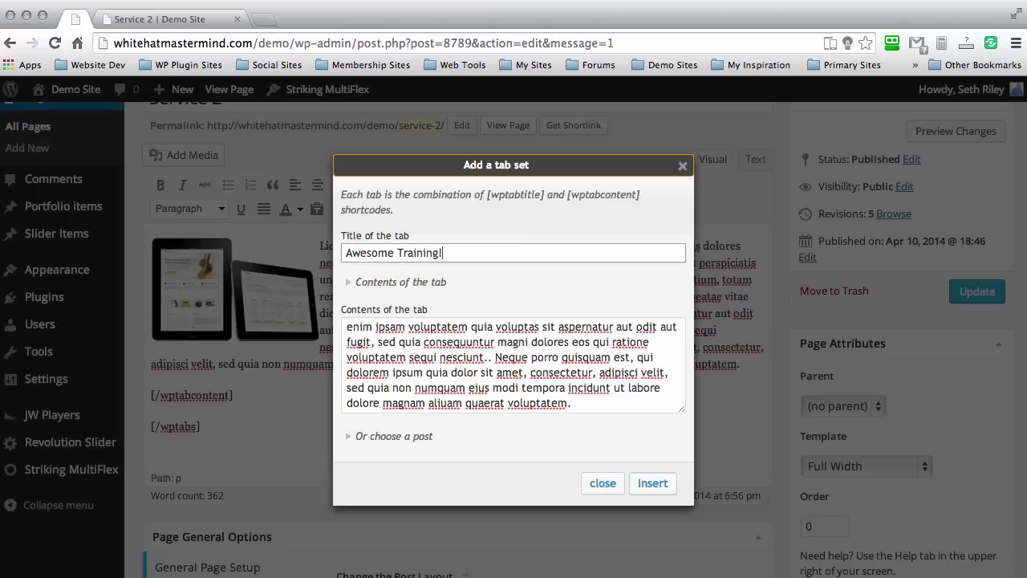
{"action": "left_click", "coordinate": [652, 483]}
{"action": "scroll", "coordinate": [353, 420], "scroll_direction": "down", "scroll_amount": 3}
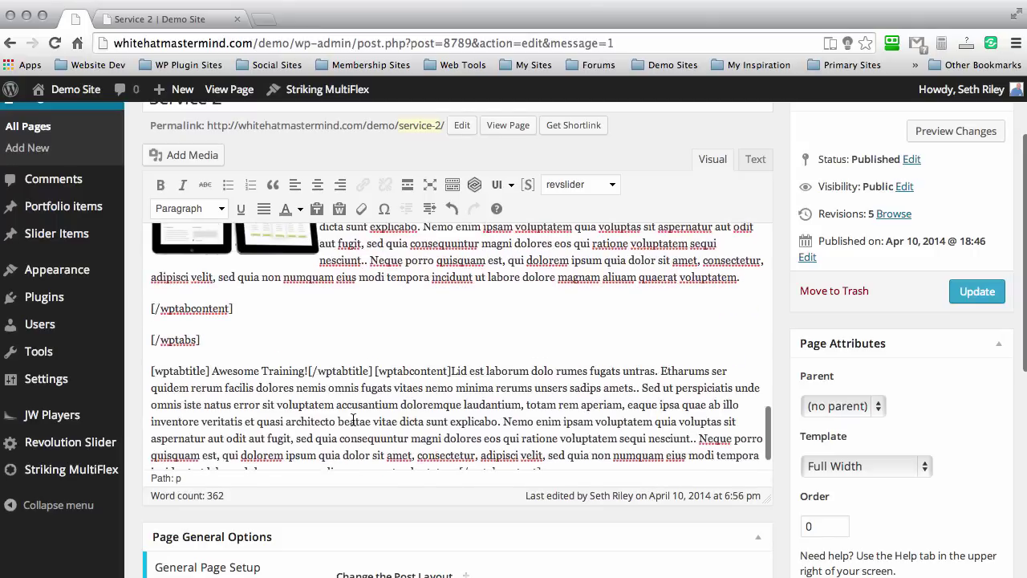
Step: Duplicate the whole "Awesome Training!" tab block twice below the original
{"action": "left_click_drag", "start_coordinate": [558, 413], "coordinate": [149, 309]}
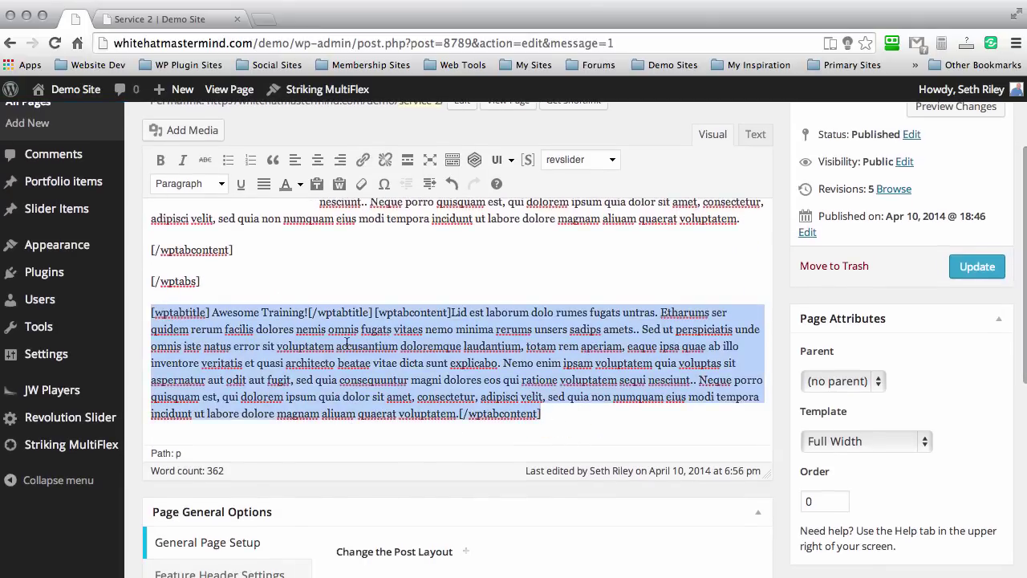
{"action": "left_click", "coordinate": [561, 416]}
{"action": "type", "text": "[wptabtitle] Awesome Training![/wptabtitle] [wptabcontent]Lid est laborum dolo rumes fugats untras. Etharums ser quidem rerum facilis dolores nemis omnis fugats vitaes nemo minima rerums unsers sadips amets.. Sed ut perspiciatis unde omnis iste natus error sit voluptatem accusantium doloremque laudantium, totam rem aperiam, eaque ipsa quae ab illo inventore veritatis et quasi architecto beatae vitae dicta sunt explicabo. Nemo enim ipsam voluptatem quia voluptas sit aspernatur aut odit aut fugit, sed quia consequuntur magni dolores eos qui ratione voluptatem sequi nesciunt.. Neque porro quisquam est, qui dolorem ipsum quia dolor sit amet, consectetur, adipisci velit, sed quia non numquam eius modi tempora incidunt ut labore dolore magnam aliuam quaerat voluptatem.[/wptabcontent]"}
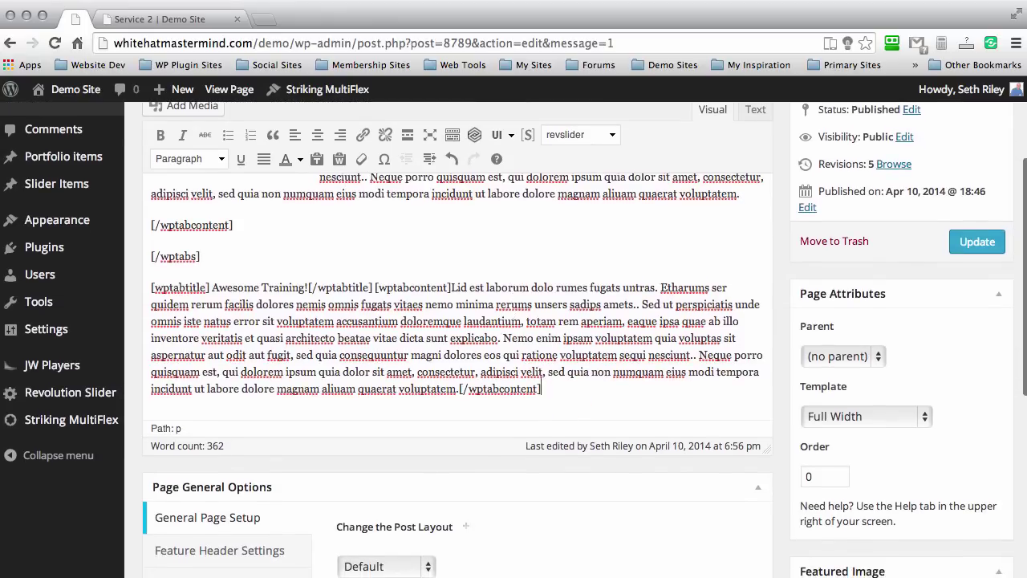
{"action": "scroll", "coordinate": [479, 253], "scroll_direction": "down", "scroll_amount": 5}
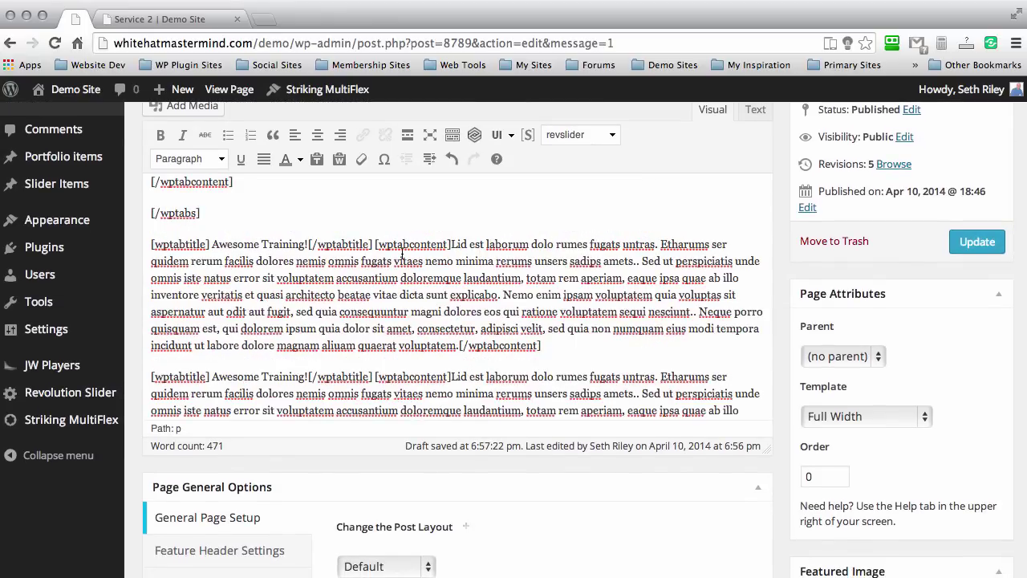
{"action": "left_click_drag", "start_coordinate": [552, 346], "coordinate": [141, 241]}
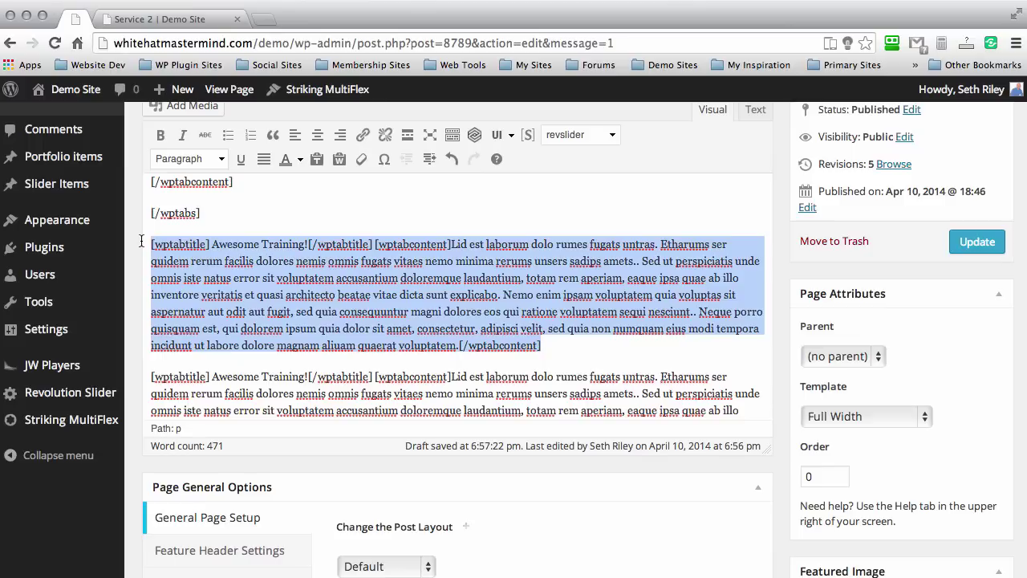
{"action": "left_click", "coordinate": [562, 348]}
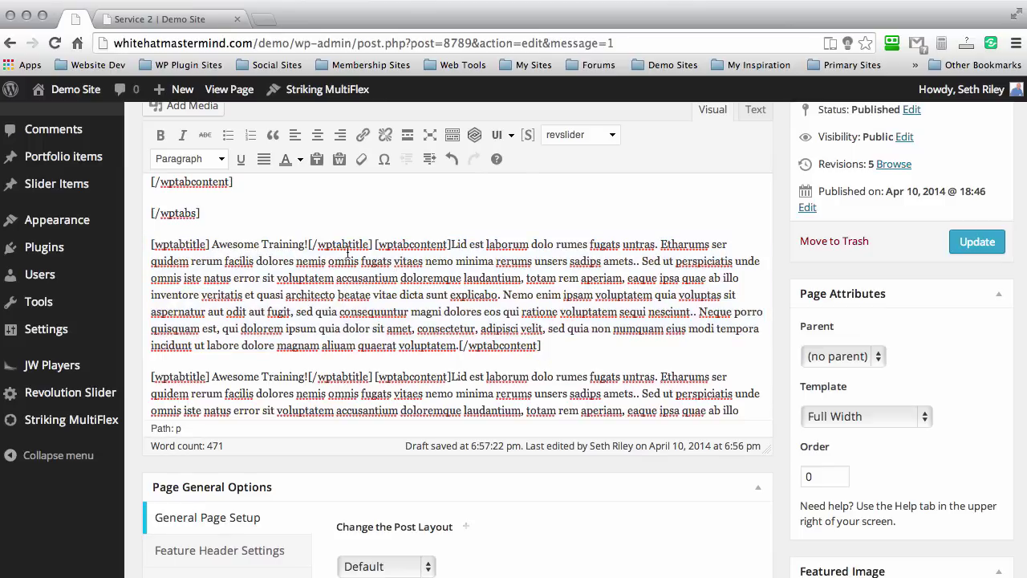
Step: Put the opening content shortcode and the paragraph of the first "Awesome Training!" tab on separate lines
{"action": "left_click", "coordinate": [373, 243]}
{"action": "key", "text": "Return"}
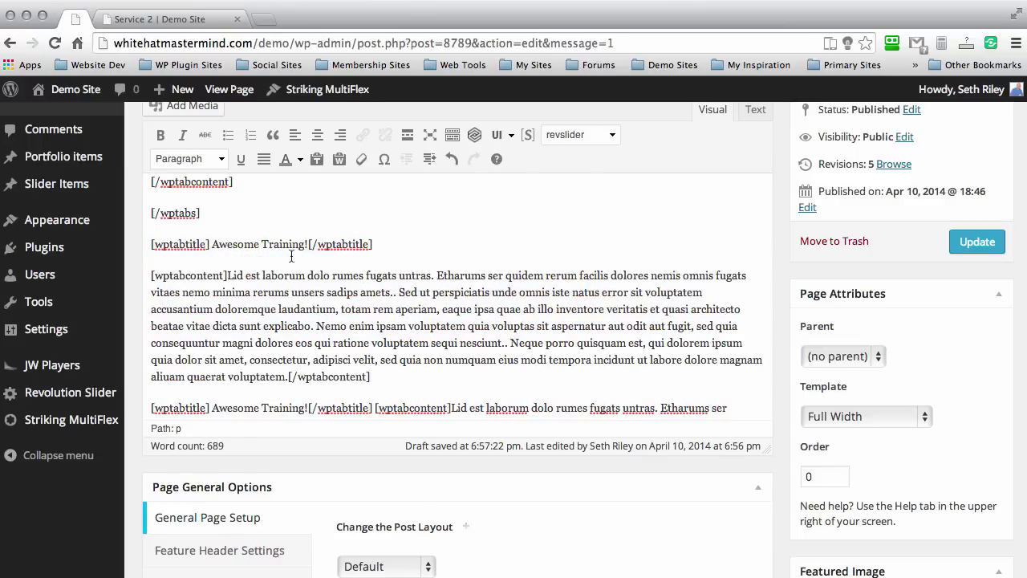
{"action": "left_click", "coordinate": [228, 275]}
{"action": "key", "text": "Return"}
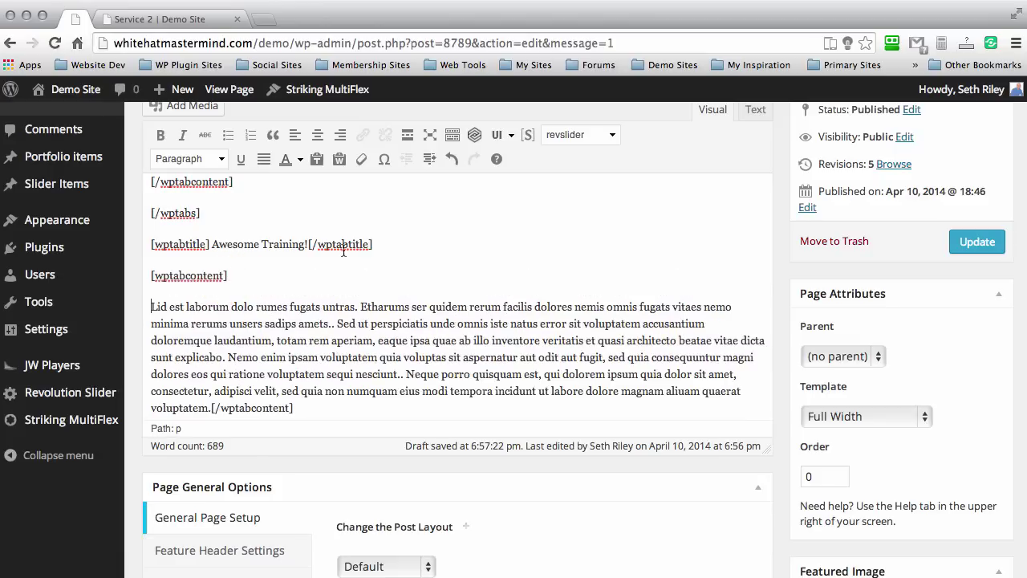
{"action": "scroll", "coordinate": [357, 244], "scroll_direction": "down", "scroll_amount": 1}
{"action": "scroll", "coordinate": [225, 246], "scroll_direction": "up", "scroll_amount": 2}
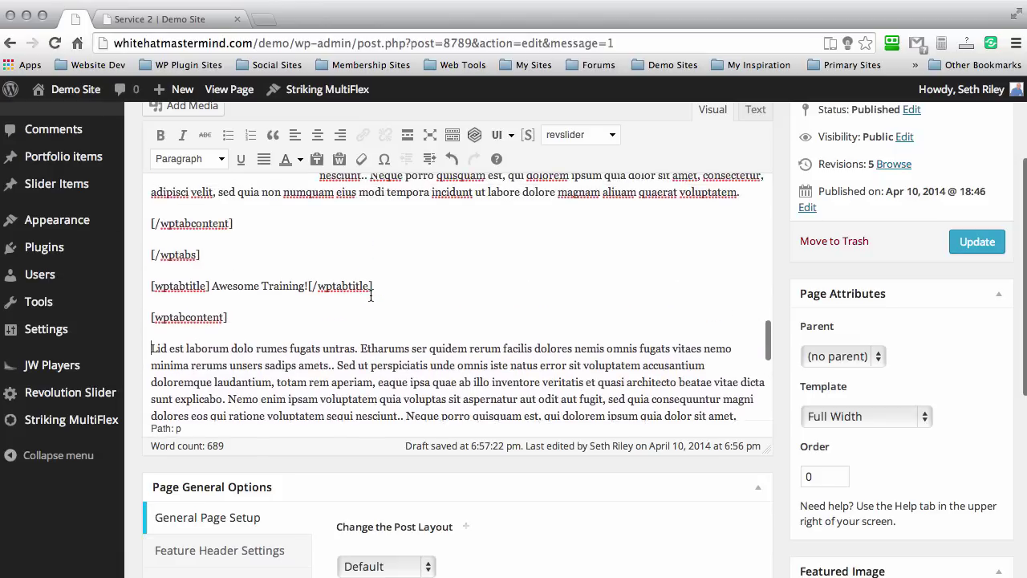
{"action": "left_click", "coordinate": [214, 256]}
{"action": "left_click_drag", "start_coordinate": [215, 255], "coordinate": [138, 255]}
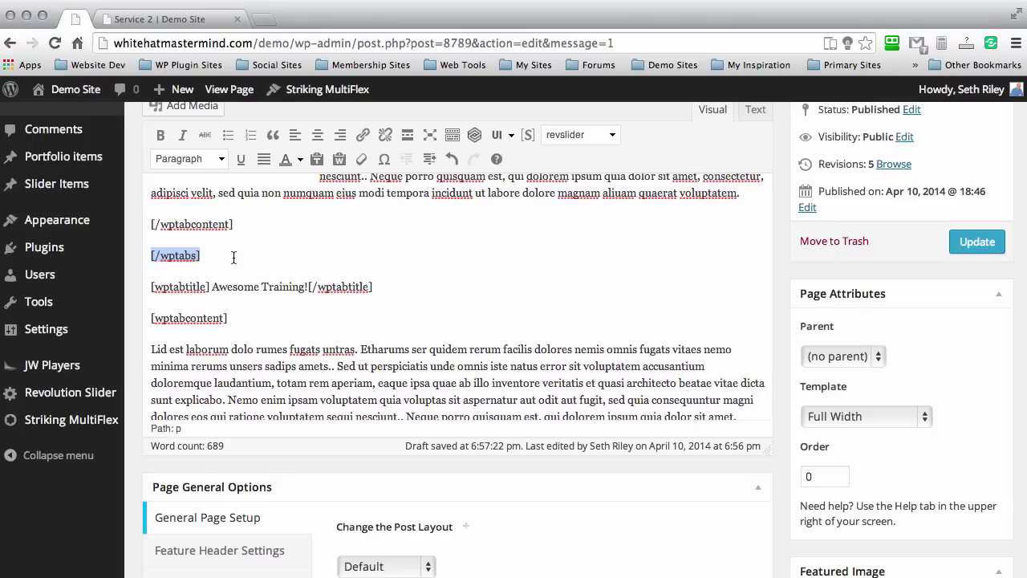
{"action": "left_click", "coordinate": [382, 296]}
{"action": "left_click_drag", "start_coordinate": [391, 289], "coordinate": [151, 286]}
{"action": "left_click", "coordinate": [425, 278]}
Step: Move the closing content shortcode of the first "Awesome Training!" tab onto its own line
{"action": "scroll", "coordinate": [476, 264], "scroll_direction": "down", "scroll_amount": 5}
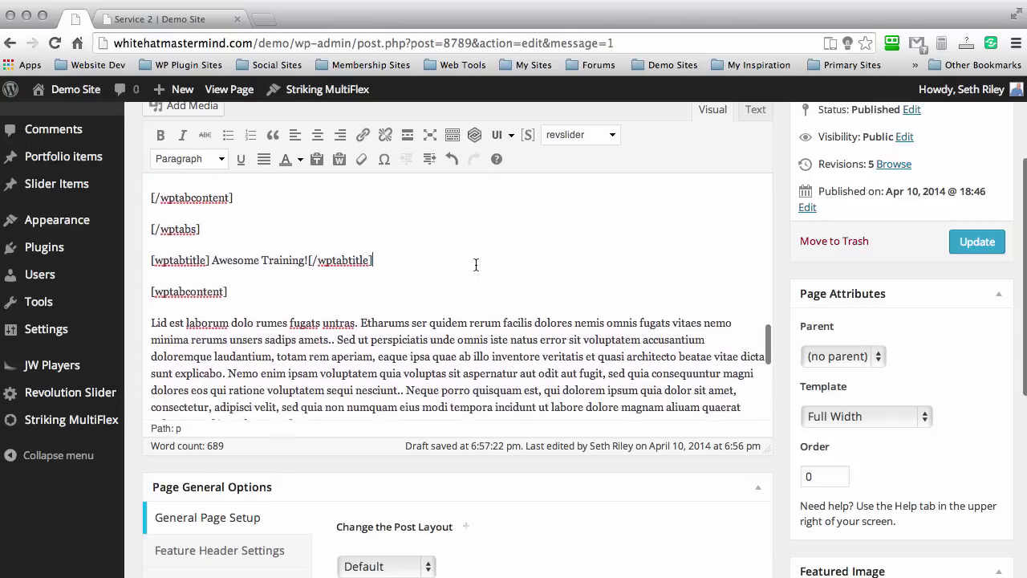
{"action": "left_click", "coordinate": [211, 340]}
{"action": "key", "text": "Return"}
Step: Split the second "Awesome Training!" block so its title, opening content shortcode, paragraph and closing content shortcode each sit on their own line
{"action": "scroll", "coordinate": [330, 268], "scroll_direction": "down", "scroll_amount": 1}
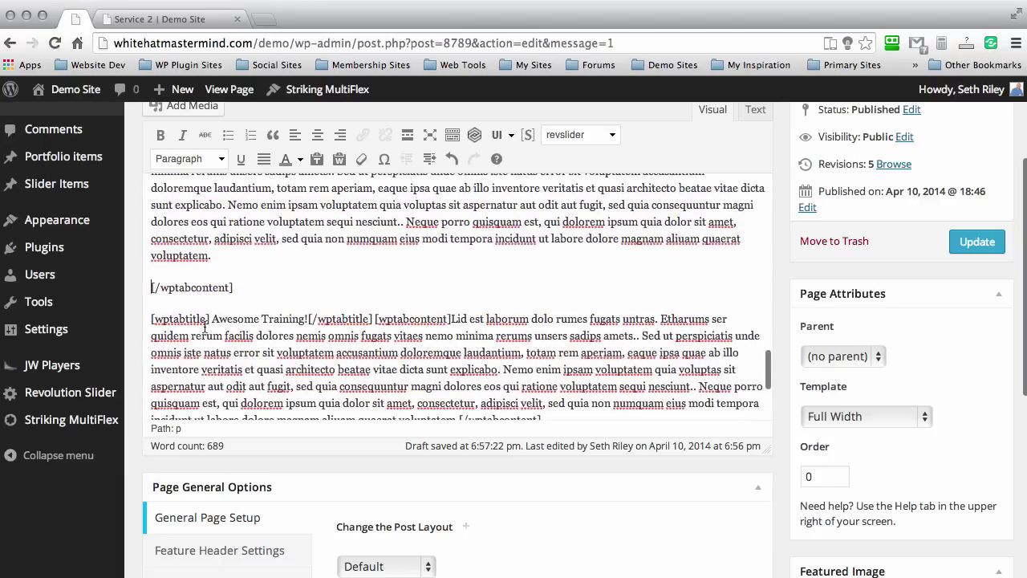
{"action": "left_click", "coordinate": [208, 320]}
{"action": "key", "text": "Return"}
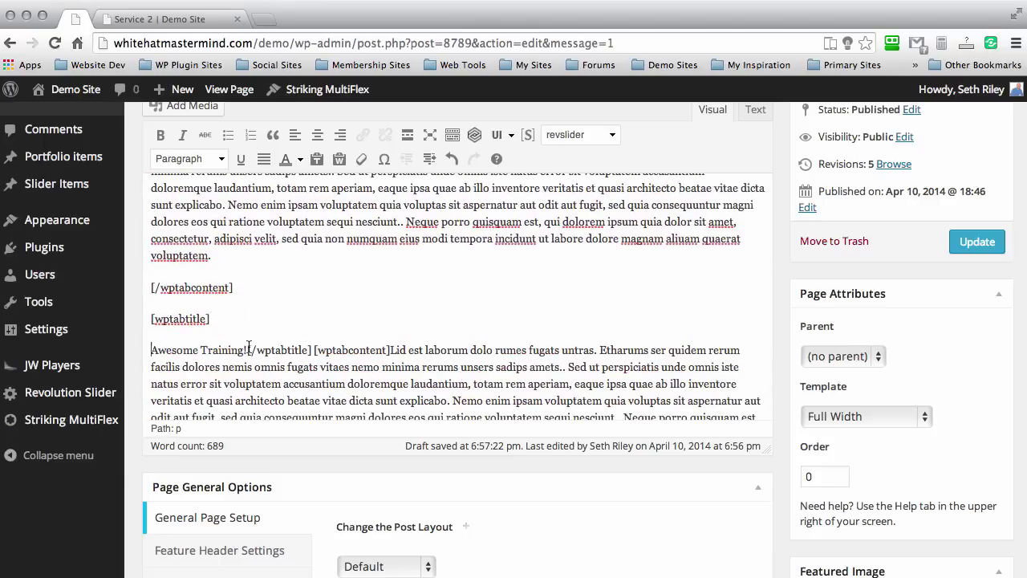
{"action": "key", "text": "BackSpace"}
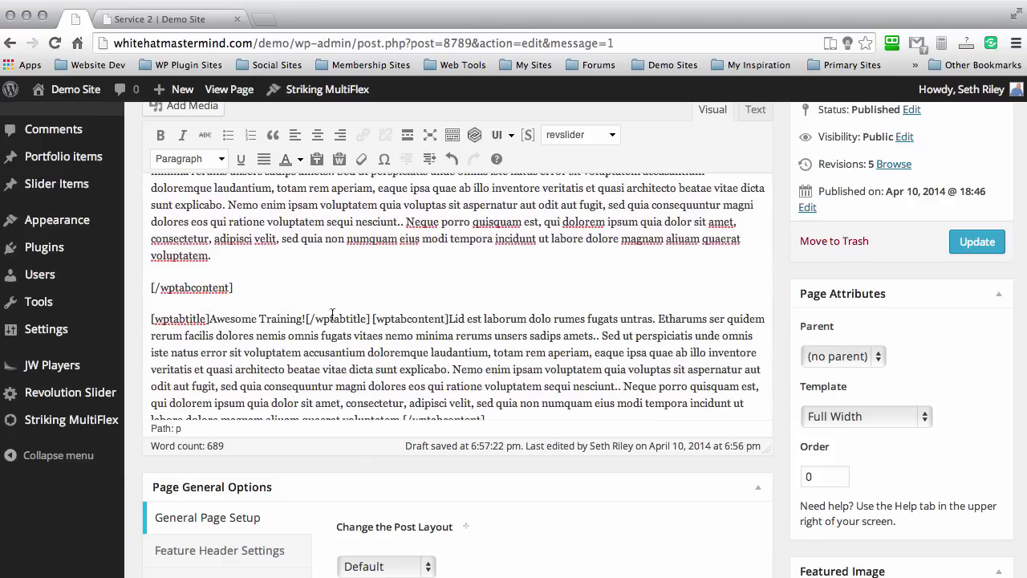
{"action": "left_click", "coordinate": [371, 318]}
{"action": "key", "text": "Return"}
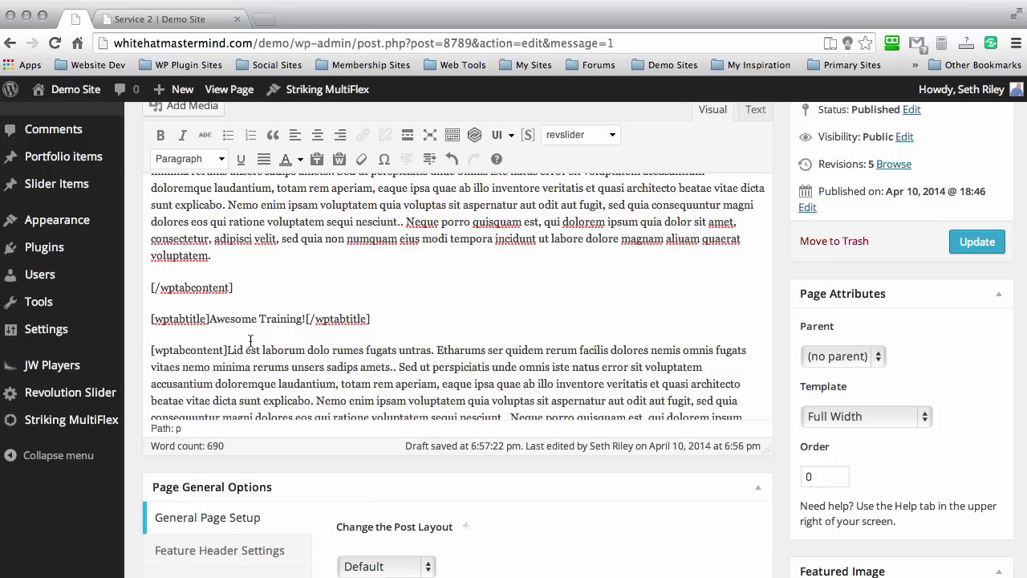
{"action": "left_click", "coordinate": [227, 349]}
{"action": "key", "text": "Return"}
{"action": "scroll", "coordinate": [322, 291], "scroll_direction": "down", "scroll_amount": 3}
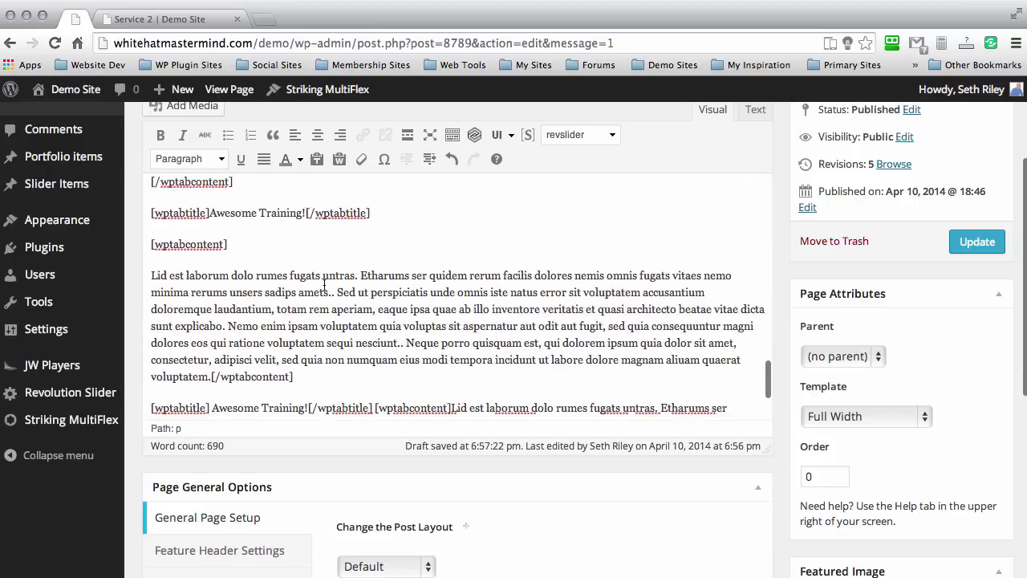
{"action": "left_click", "coordinate": [210, 355]}
{"action": "key", "text": "Return"}
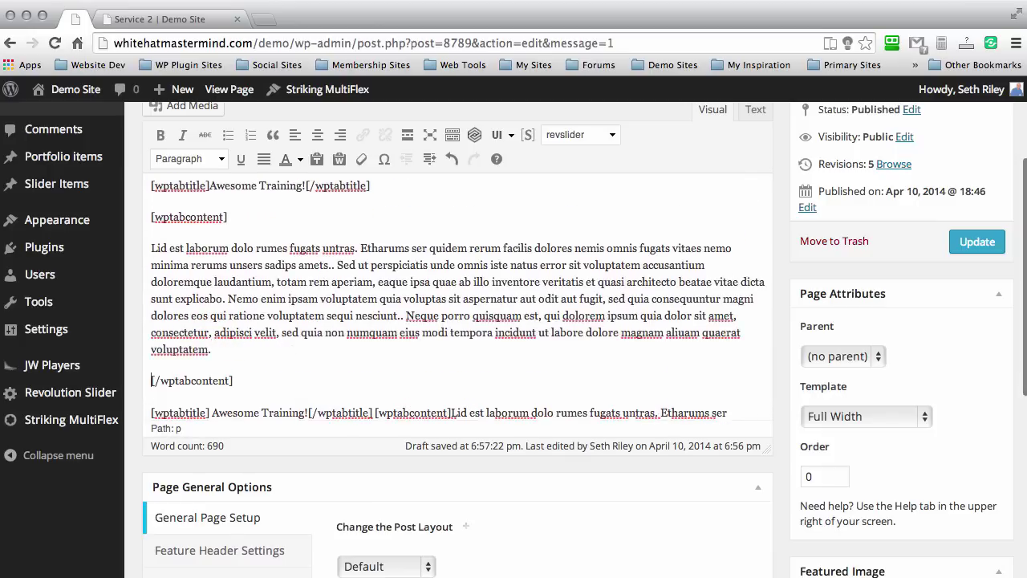
Step: Split the third "Awesome Training!" block so its title, content shortcodes and paragraph each sit on their own line
{"action": "scroll", "coordinate": [260, 272], "scroll_direction": "down", "scroll_amount": 2}
{"action": "left_click", "coordinate": [377, 331]}
{"action": "key", "text": "Return"}
{"action": "left_click", "coordinate": [229, 364]}
{"action": "key", "text": "Return"}
{"action": "scroll", "coordinate": [345, 286], "scroll_direction": "down", "scroll_amount": 2}
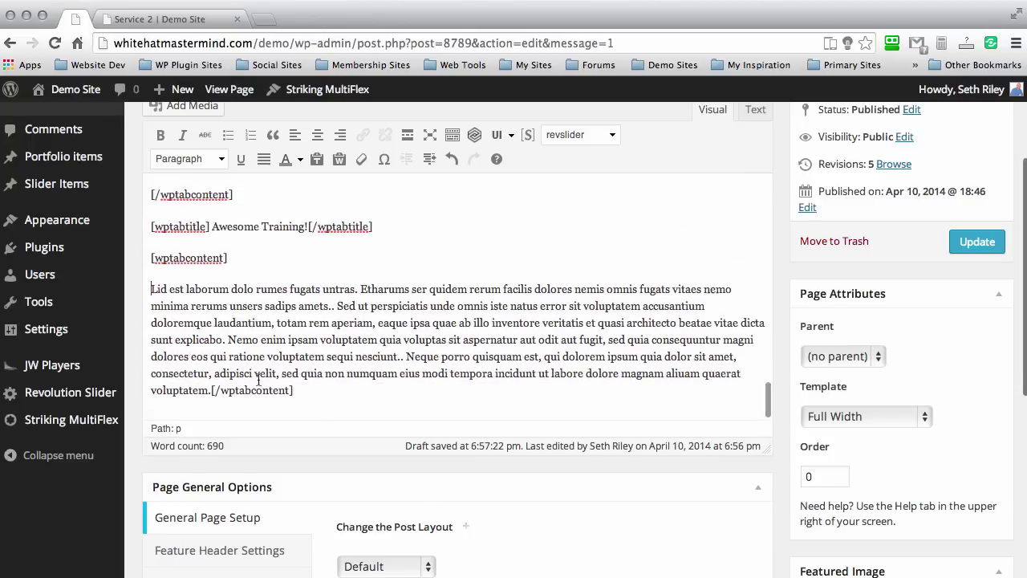
{"action": "left_click", "coordinate": [211, 390]}
{"action": "key", "text": "Return"}
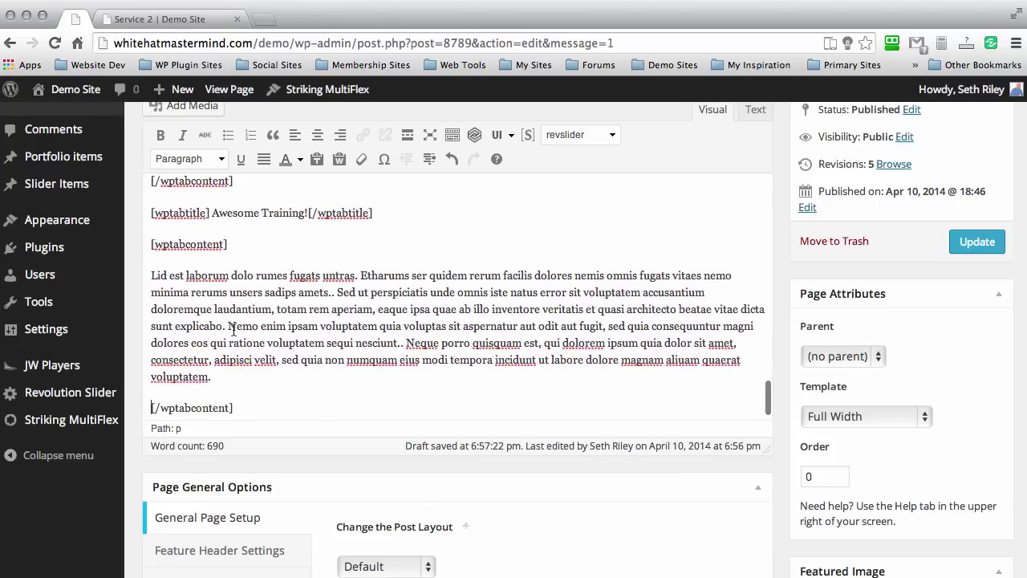
Step: Insert an empty line between the closing [/wptabs] shortcode and the first "Awesome Training!" title
{"action": "scroll", "coordinate": [233, 330], "scroll_direction": "down", "scroll_amount": 3}
{"action": "scroll", "coordinate": [232, 329], "scroll_direction": "up", "scroll_amount": 2}
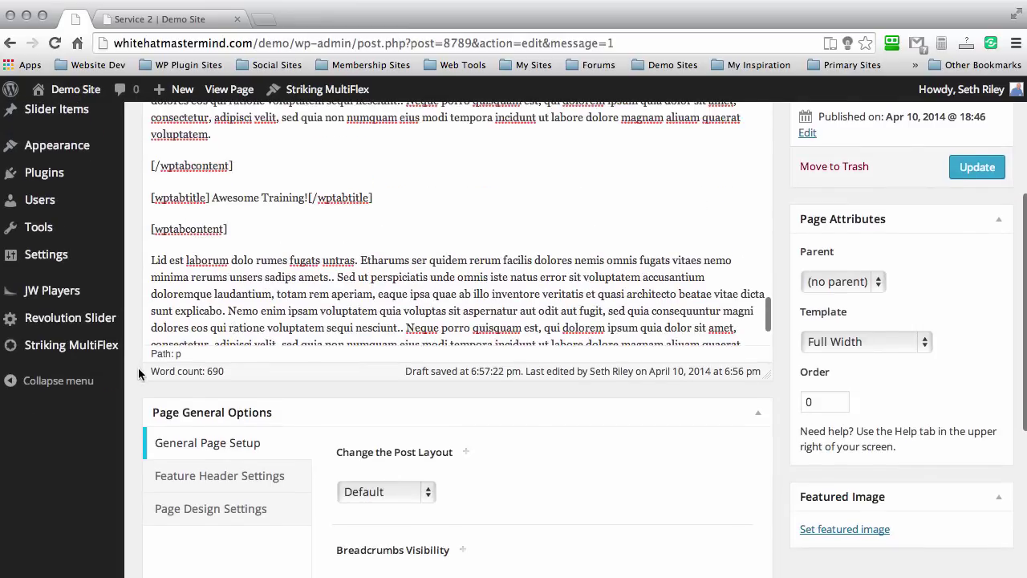
{"action": "scroll", "coordinate": [138, 369], "scroll_direction": "up", "scroll_amount": 3}
{"action": "scroll", "coordinate": [396, 400], "scroll_direction": "up", "scroll_amount": 2}
{"action": "scroll", "coordinate": [396, 400], "scroll_direction": "up", "scroll_amount": 5}
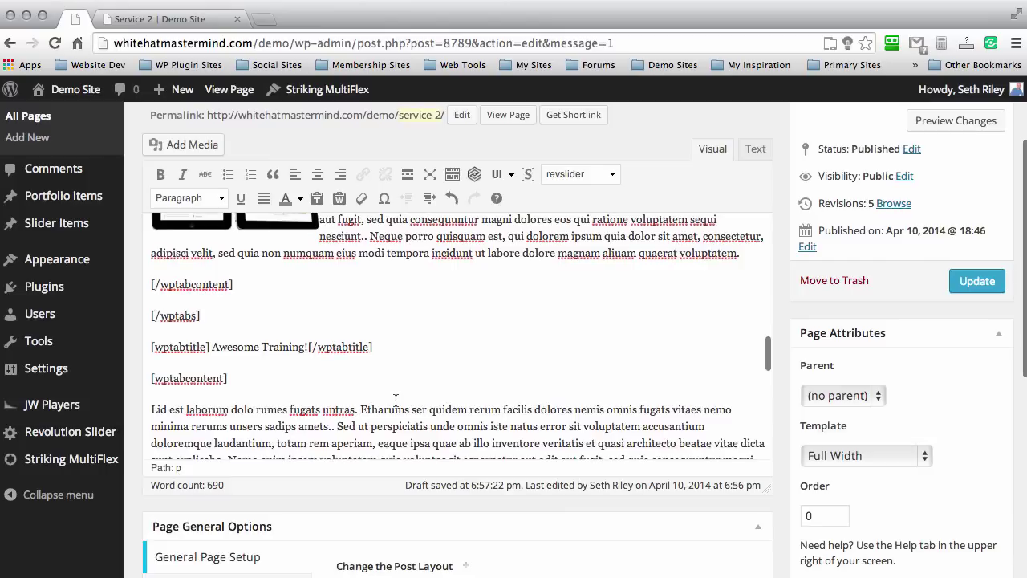
{"action": "left_click", "coordinate": [213, 315]}
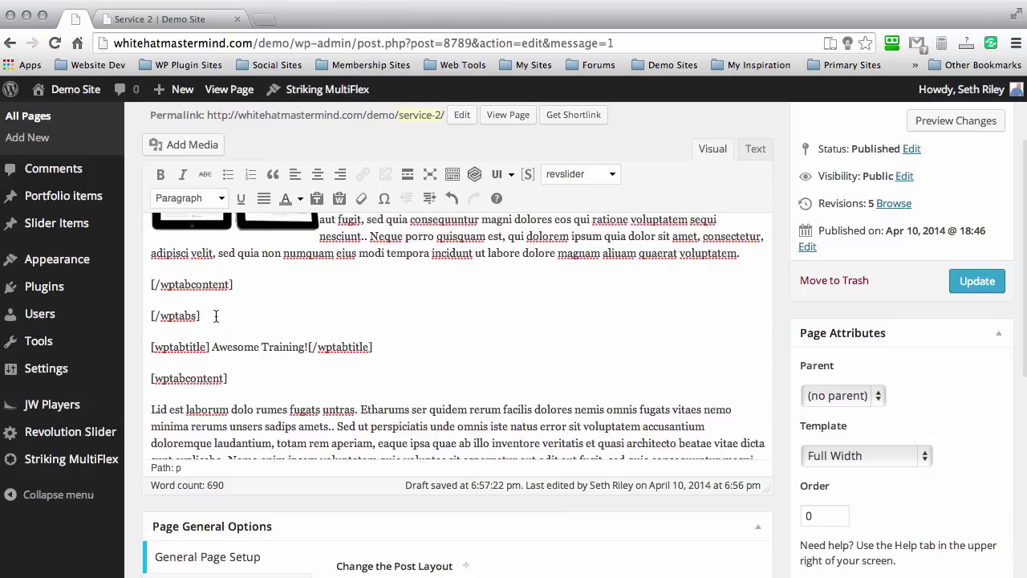
{"action": "key", "text": "Return"}
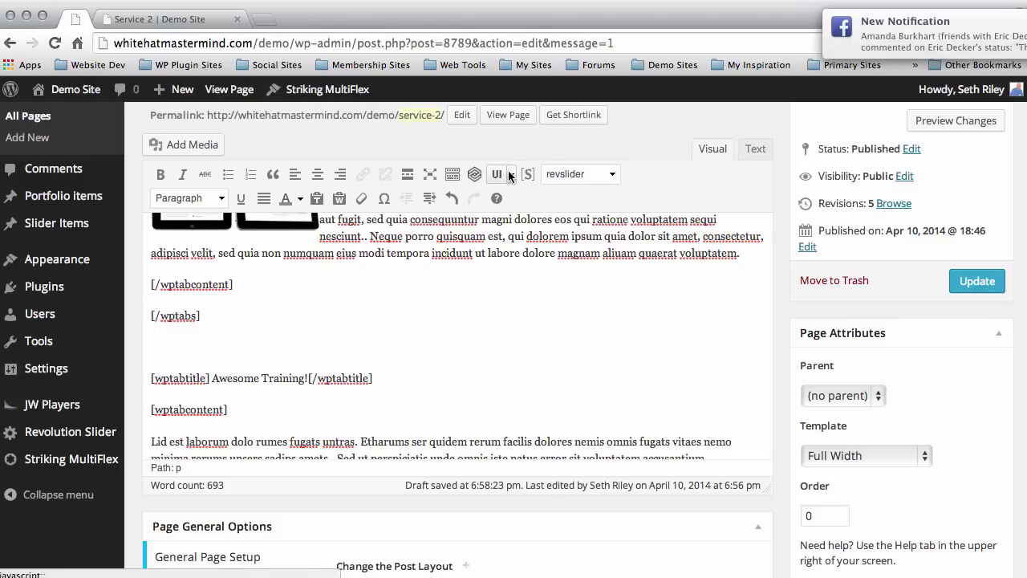
Step: Insert a tab set wrapper above the first "Awesome Training!" title with Wpui Sevin style, Fade effect and Vertical mode
{"action": "left_click", "coordinate": [512, 175]}
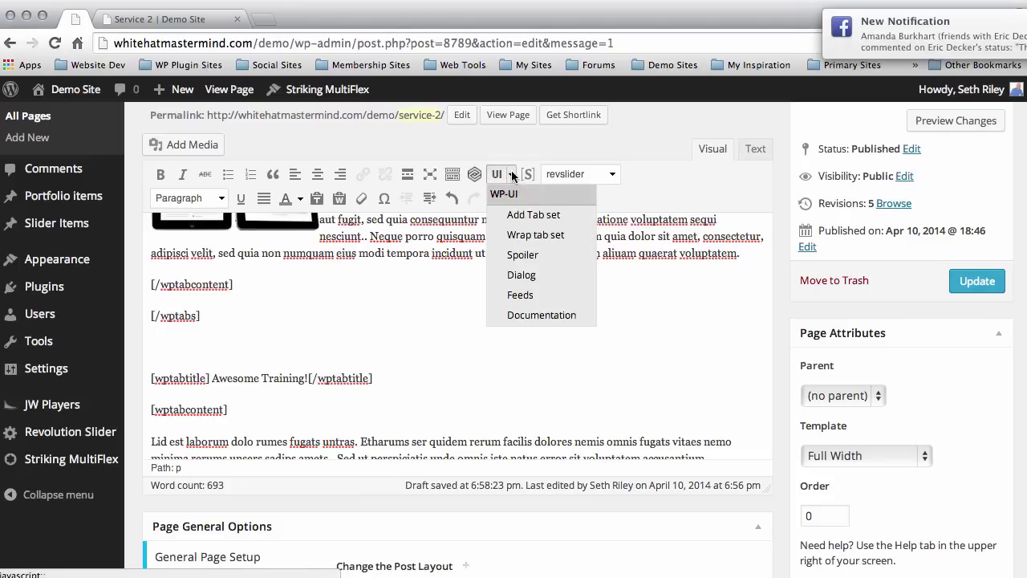
{"action": "left_click", "coordinate": [524, 236]}
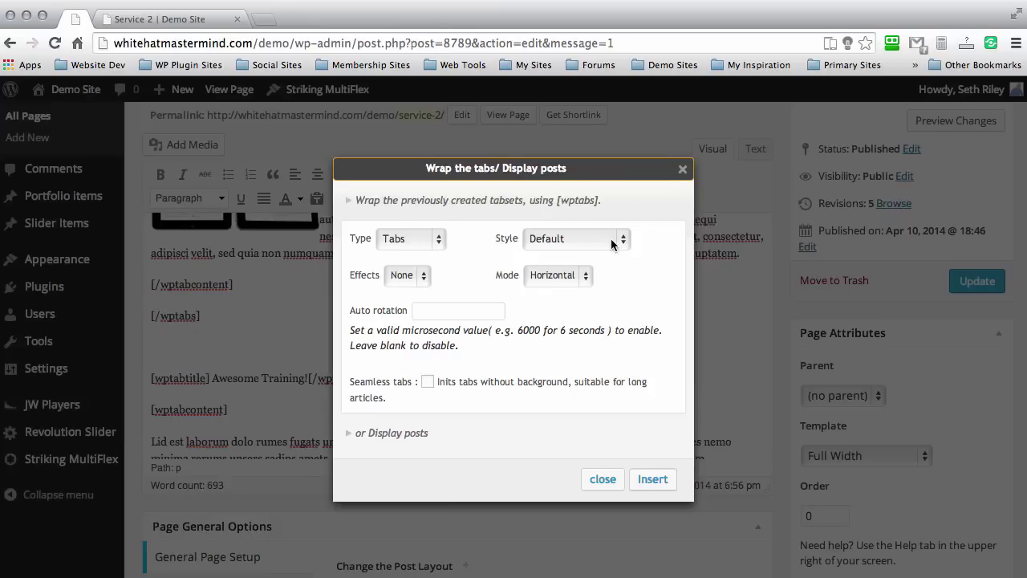
{"action": "left_click", "coordinate": [620, 238]}
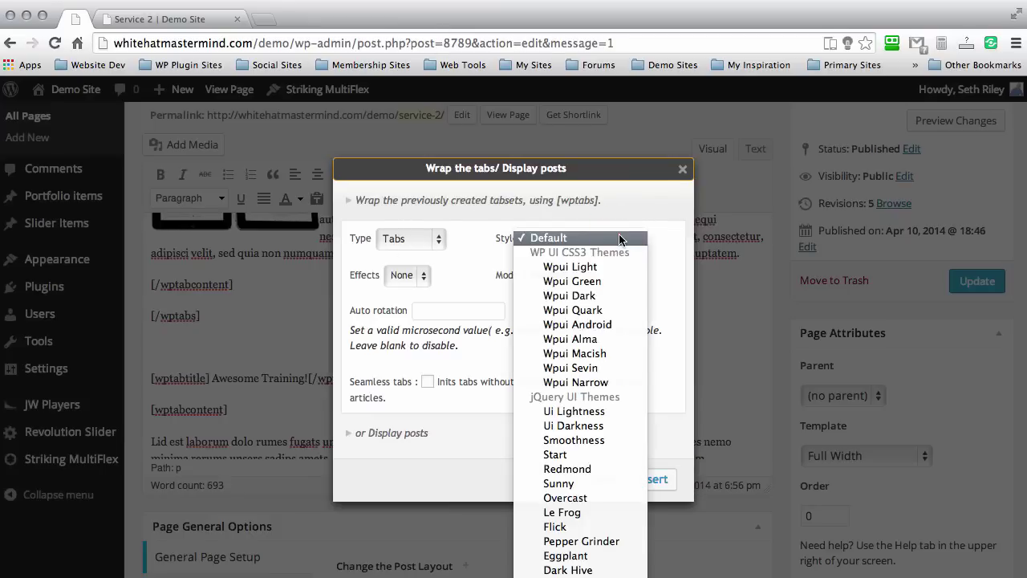
{"action": "left_click", "coordinate": [572, 369]}
{"action": "left_click", "coordinate": [425, 277]}
{"action": "left_click", "coordinate": [426, 287]}
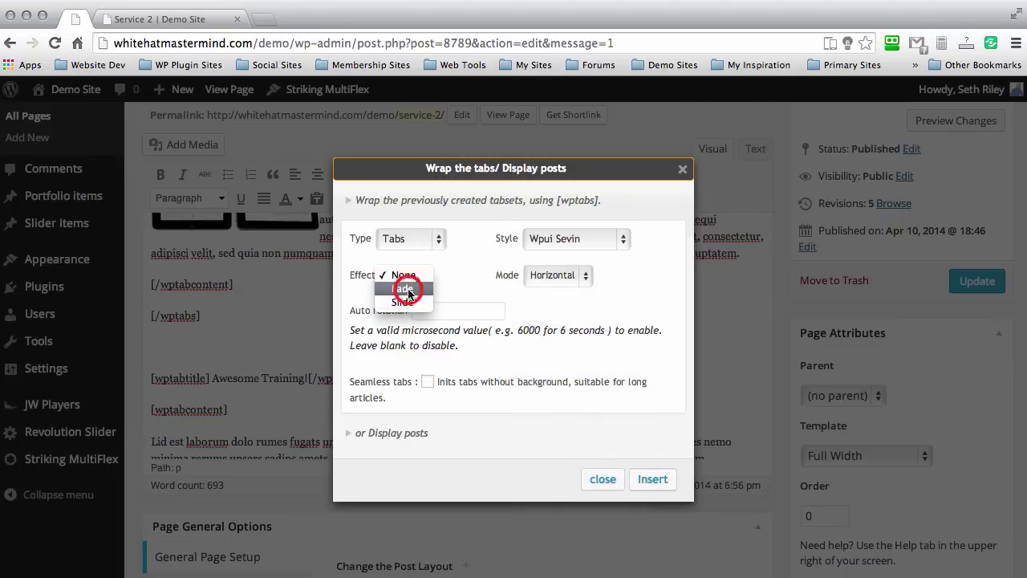
{"action": "left_click", "coordinate": [579, 275]}
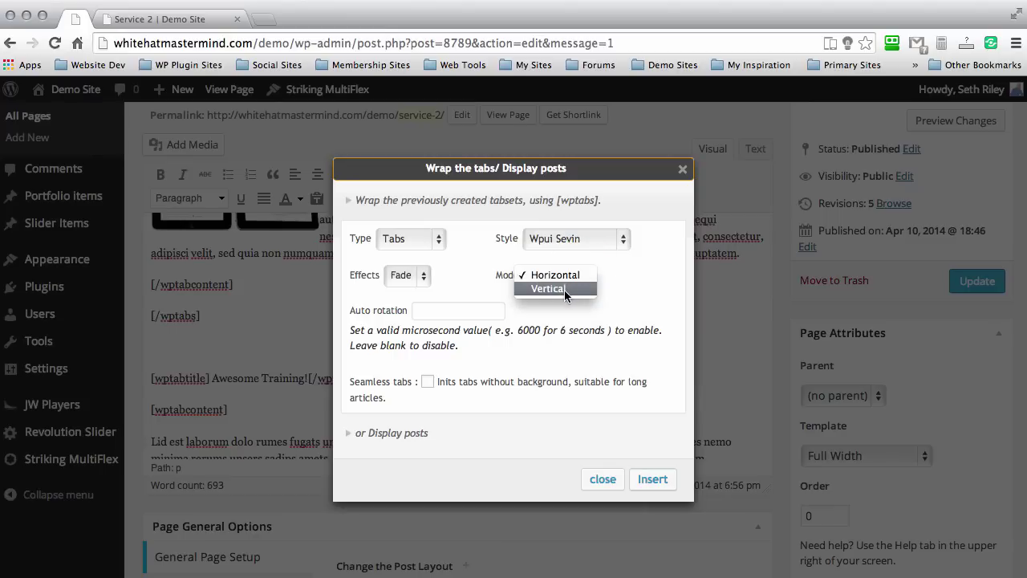
{"action": "left_click", "coordinate": [565, 290]}
{"action": "left_click", "coordinate": [649, 480]}
Step: Move the new wrapper's closing [/wptabs] shortcode onto its own line below the final [/wptabcontent] at the end of the page content
{"action": "left_click_drag", "start_coordinate": [507, 347], "coordinate": [149, 341]}
{"action": "left_click", "coordinate": [523, 349]}
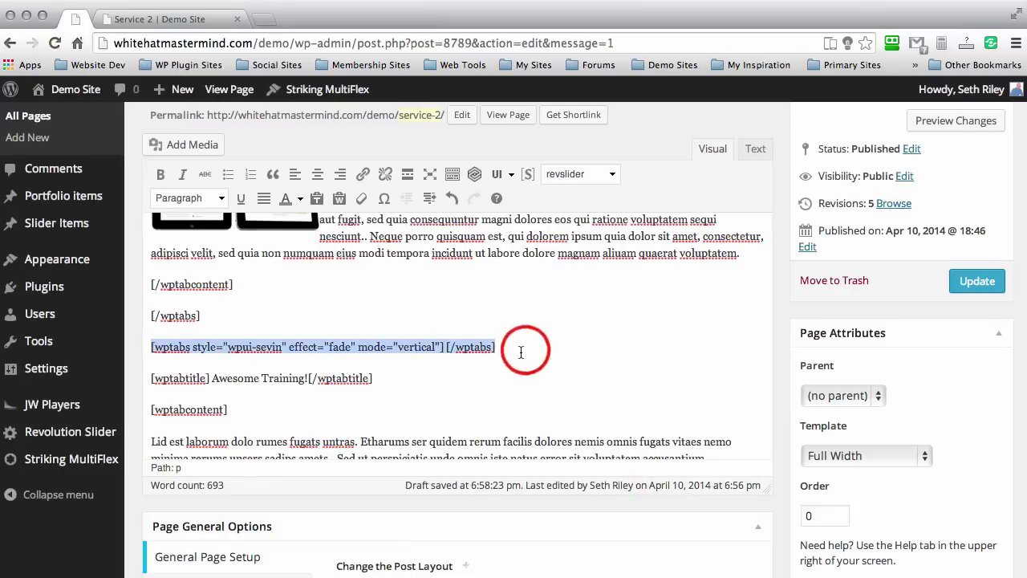
{"action": "left_click_drag", "start_coordinate": [509, 348], "coordinate": [459, 347]}
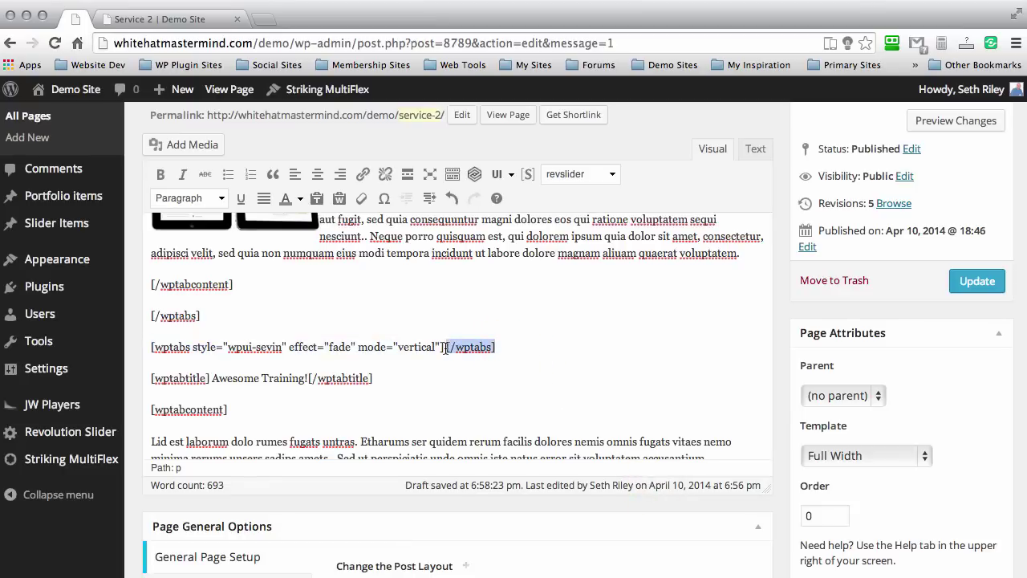
{"action": "key", "text": "ctrl+x"}
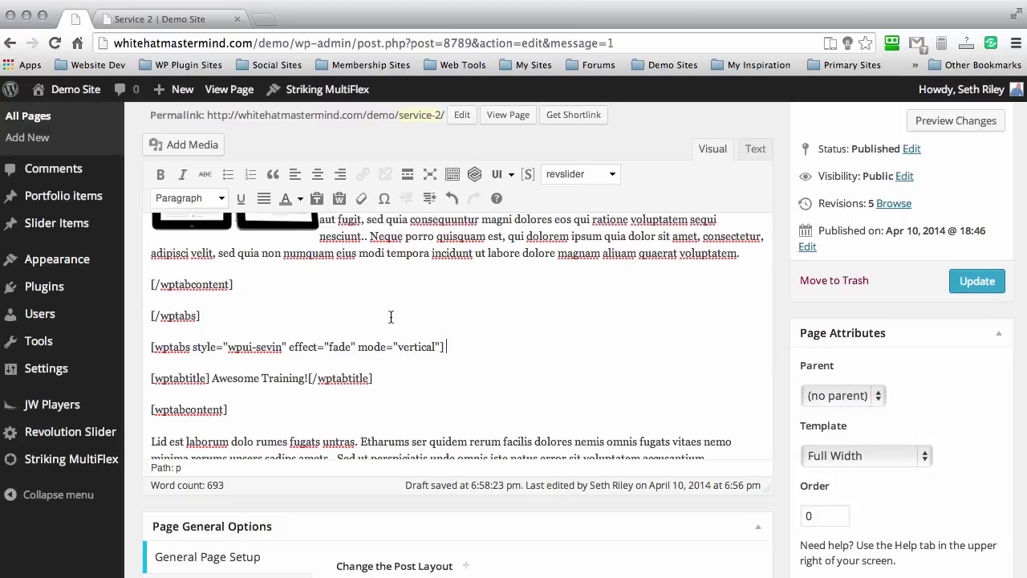
{"action": "scroll", "coordinate": [392, 314], "scroll_direction": "down", "scroll_amount": 8}
{"action": "scroll", "coordinate": [391, 317], "scroll_direction": "down", "scroll_amount": 4}
{"action": "left_click", "coordinate": [248, 341]}
{"action": "key", "text": "Return"}
{"action": "key", "text": "ctrl+v"}
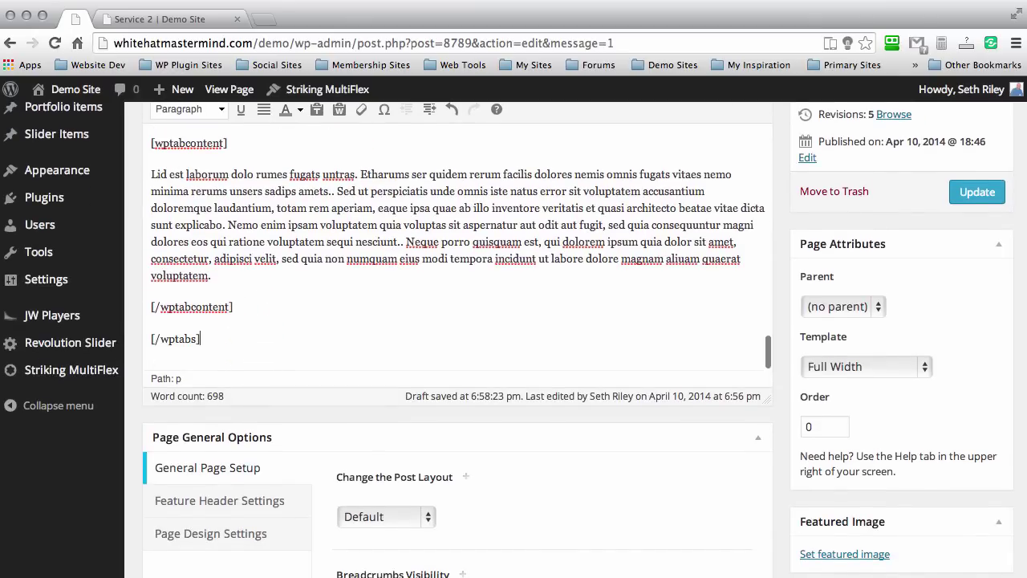
Step: Update the Service 2 page and reload its live version
{"action": "left_click", "coordinate": [976, 191]}
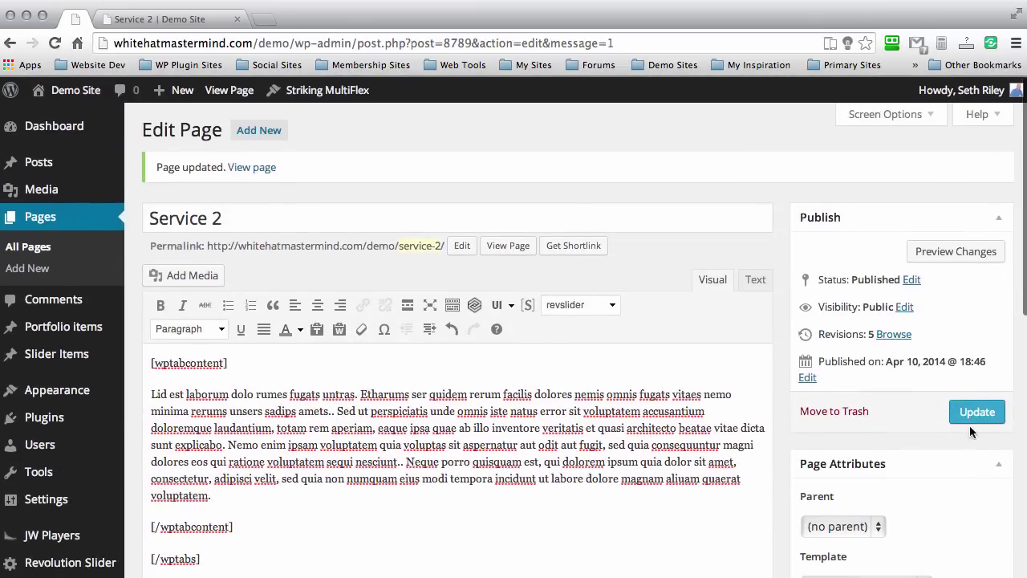
{"action": "left_click", "coordinate": [975, 413]}
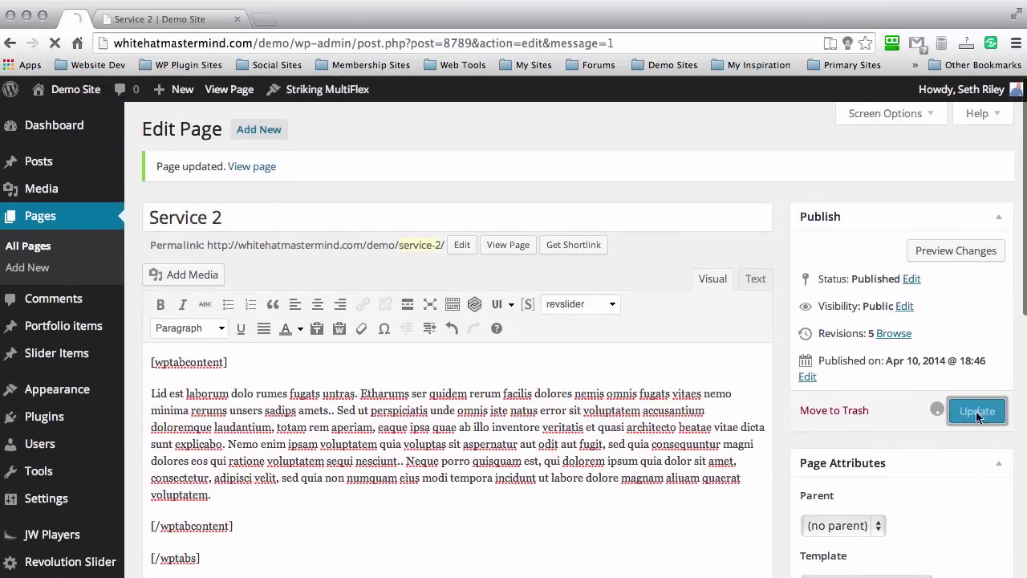
{"action": "left_click", "coordinate": [164, 21]}
{"action": "left_click", "coordinate": [64, 275]}
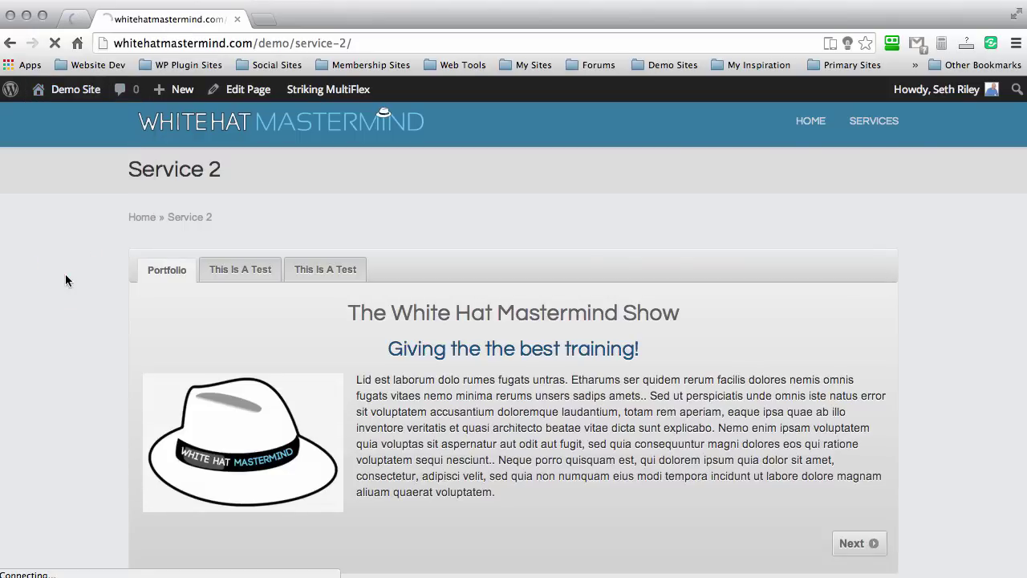
Step: Switch through the three vertical "Awesome Training!" tabs on the live page to check how they display
{"action": "scroll", "coordinate": [51, 171], "scroll_direction": "down", "scroll_amount": 5}
{"action": "scroll", "coordinate": [51, 171], "scroll_direction": "down", "scroll_amount": 1}
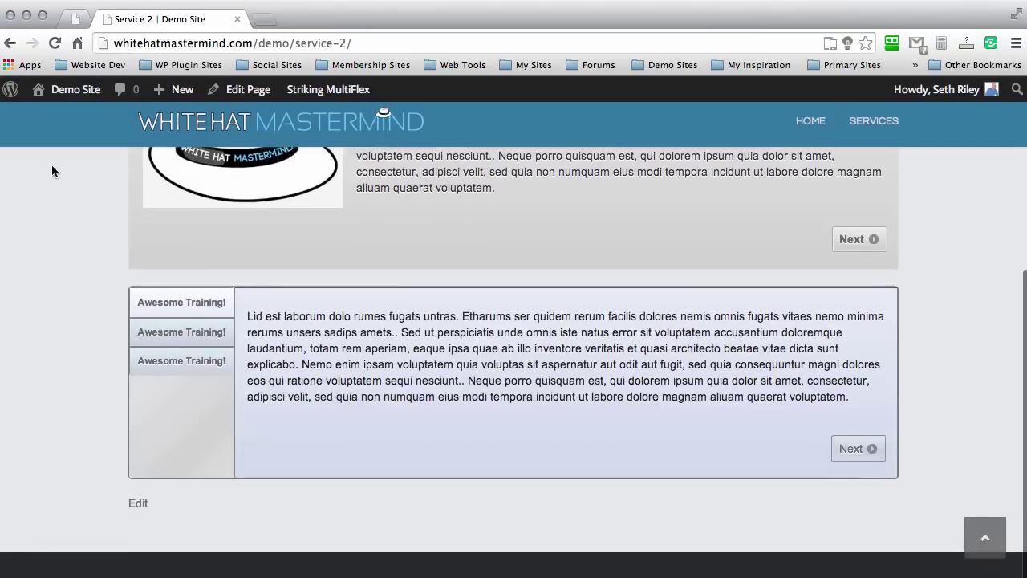
{"action": "left_click", "coordinate": [151, 329]}
{"action": "left_click", "coordinate": [175, 360]}
{"action": "left_click", "coordinate": [164, 331]}
{"action": "left_click", "coordinate": [145, 302]}
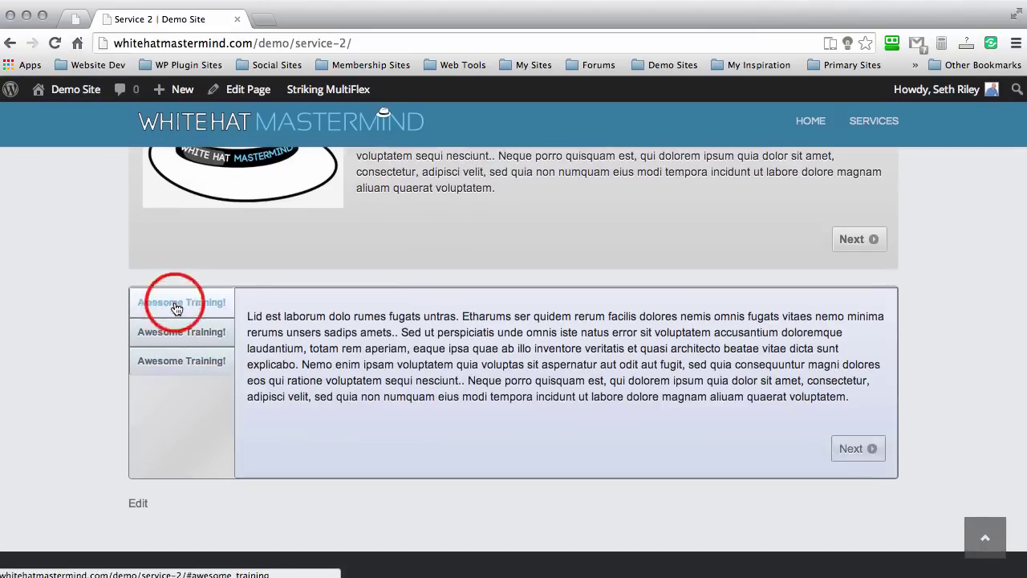
Step: Switch to the Untitled 3 text document and copy the complete YouTube iframe embed code between the one_half shortcodes
{"action": "left_click", "coordinate": [73, 22]}
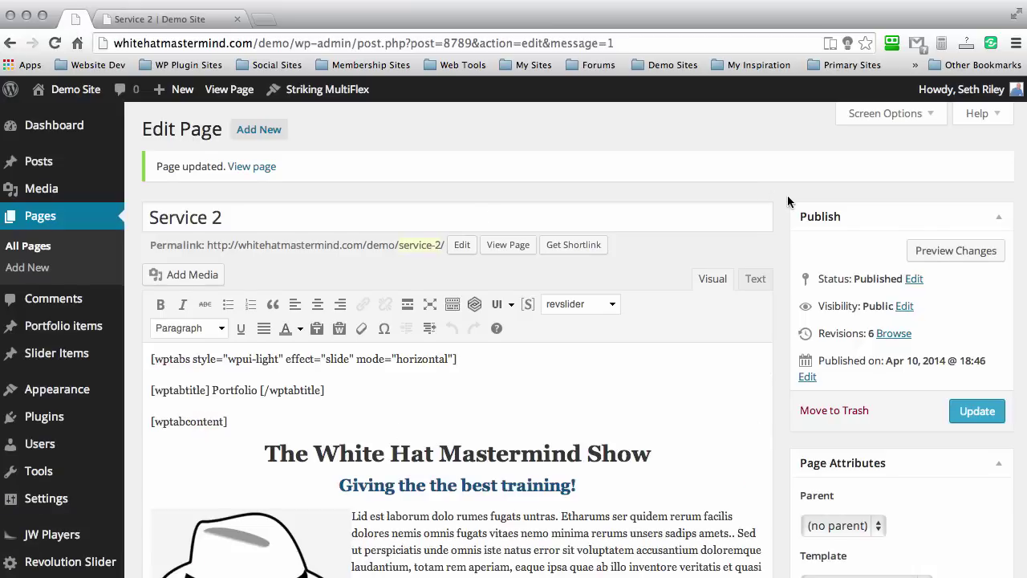
{"action": "scroll", "coordinate": [787, 195], "scroll_direction": "down", "scroll_amount": 3}
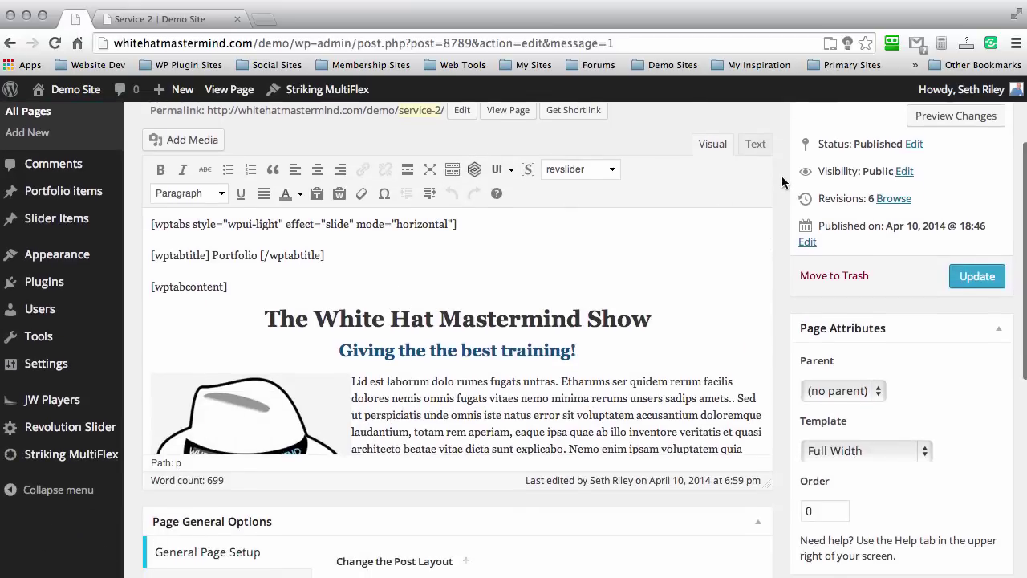
{"action": "scroll", "coordinate": [782, 182], "scroll_direction": "up", "scroll_amount": 2}
{"action": "scroll", "coordinate": [782, 182], "scroll_direction": "down", "scroll_amount": 1}
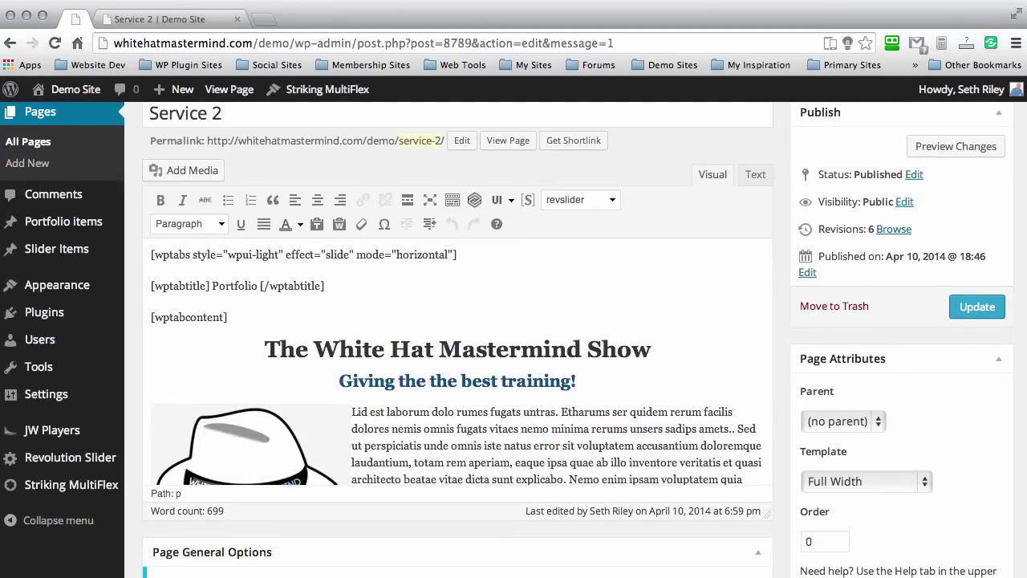
{"action": "key", "text": "super+Tab"}
{"action": "left_click", "coordinate": [427, 225]}
{"action": "left_click_drag", "start_coordinate": [428, 225], "coordinate": [243, 201]}
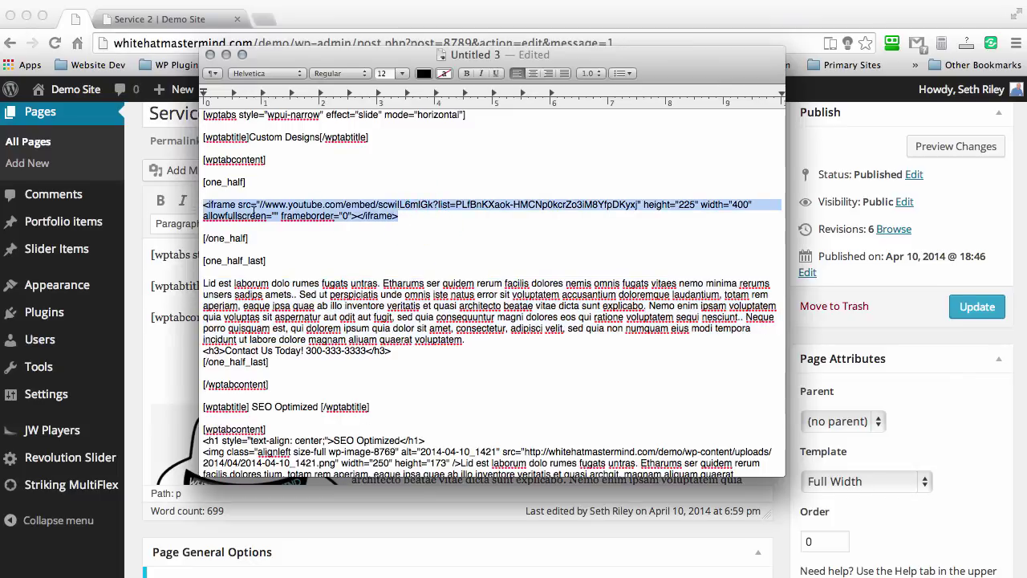
Step: Paste the YouTube iframe code into the page's HTML source below the first "Awesome Training!" [wptabcontent], then return to the visual editor
{"action": "left_click", "coordinate": [134, 254]}
{"action": "scroll", "coordinate": [569, 312], "scroll_direction": "down", "scroll_amount": 10}
{"action": "scroll", "coordinate": [569, 312], "scroll_direction": "down", "scroll_amount": 3}
{"action": "left_click", "coordinate": [754, 175]}
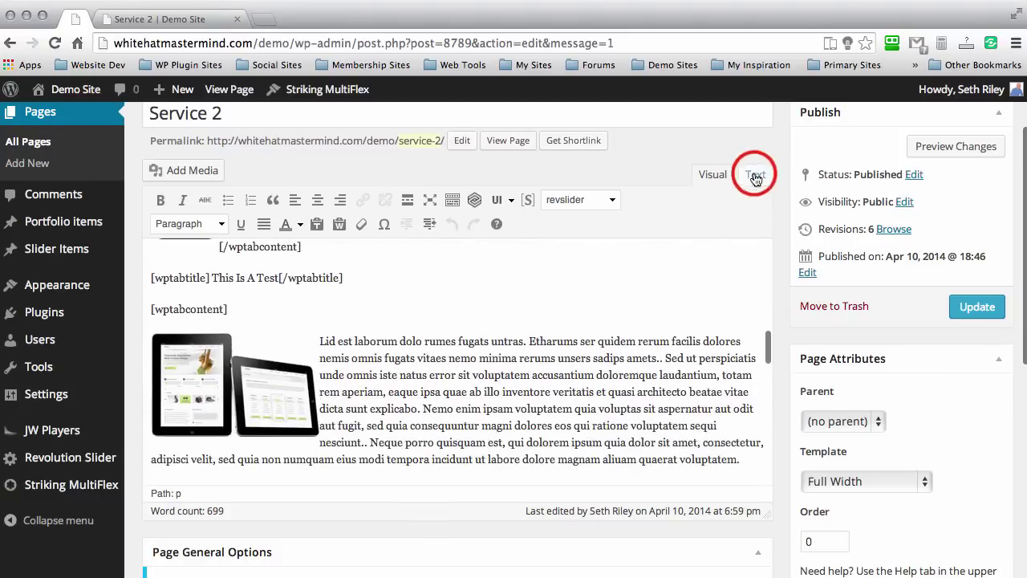
{"action": "scroll", "coordinate": [363, 295], "scroll_direction": "down", "scroll_amount": 5}
{"action": "scroll", "coordinate": [362, 321], "scroll_direction": "up", "scroll_amount": 10}
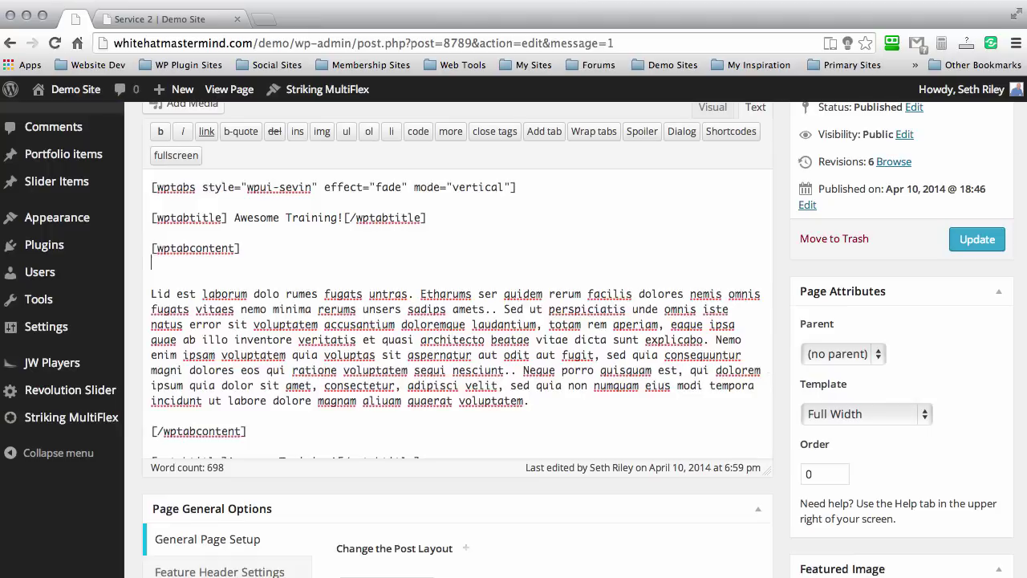
{"action": "left_click", "coordinate": [252, 249]}
{"action": "key", "text": "Return"}
{"action": "key", "text": "super+v"}
{"action": "left_click", "coordinate": [715, 105]}
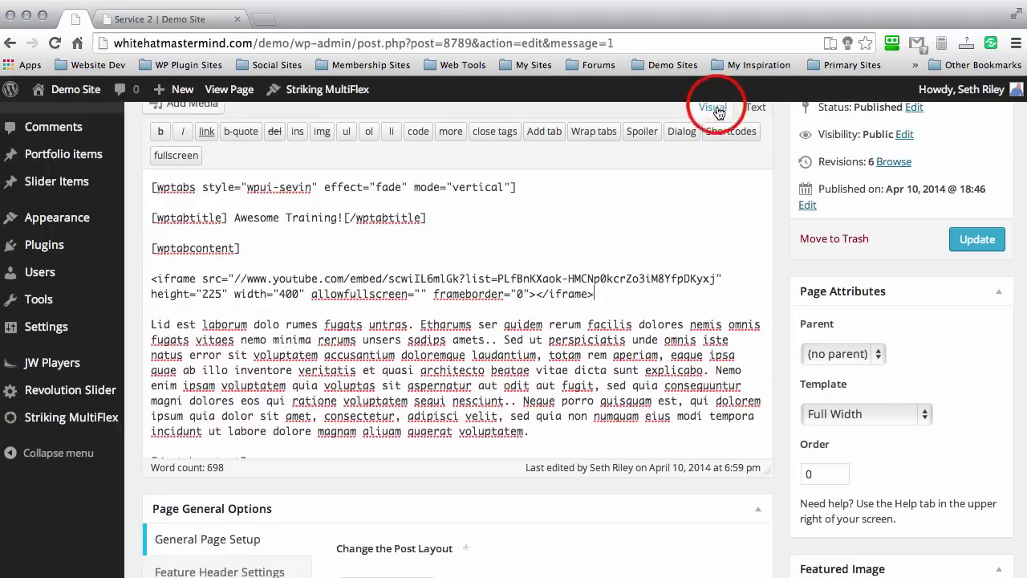
Step: Insert a Two Columns Layout shortcode on a new line between the first "Awesome Training!" [wptabcontent] and the embedded video
{"action": "scroll", "coordinate": [413, 225], "scroll_direction": "up", "scroll_amount": 5}
{"action": "scroll", "coordinate": [175, 266], "scroll_direction": "up", "scroll_amount": 3}
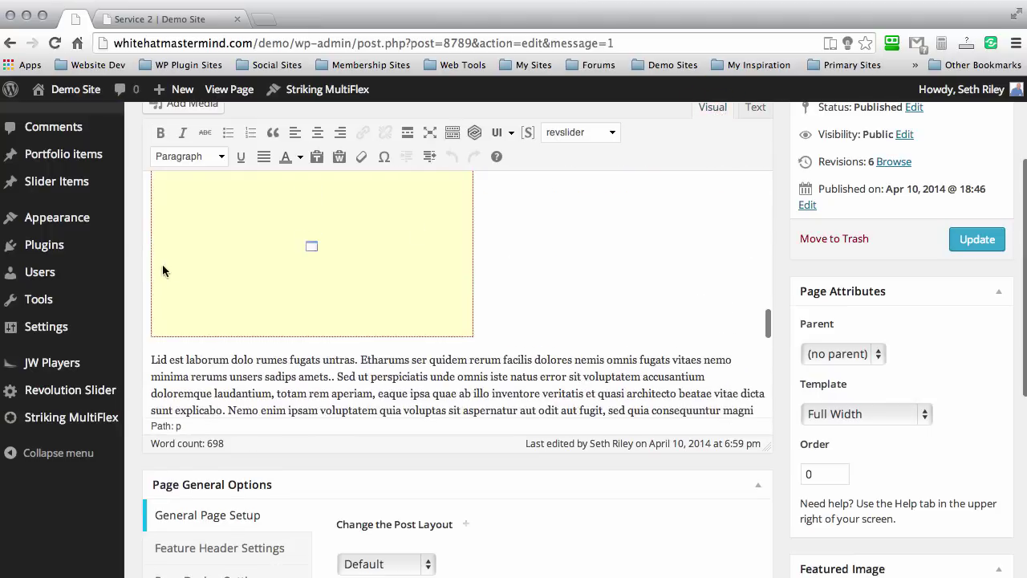
{"action": "scroll", "coordinate": [126, 265], "scroll_direction": "up", "scroll_amount": 2}
{"action": "scroll", "coordinate": [505, 309], "scroll_direction": "down", "scroll_amount": 2}
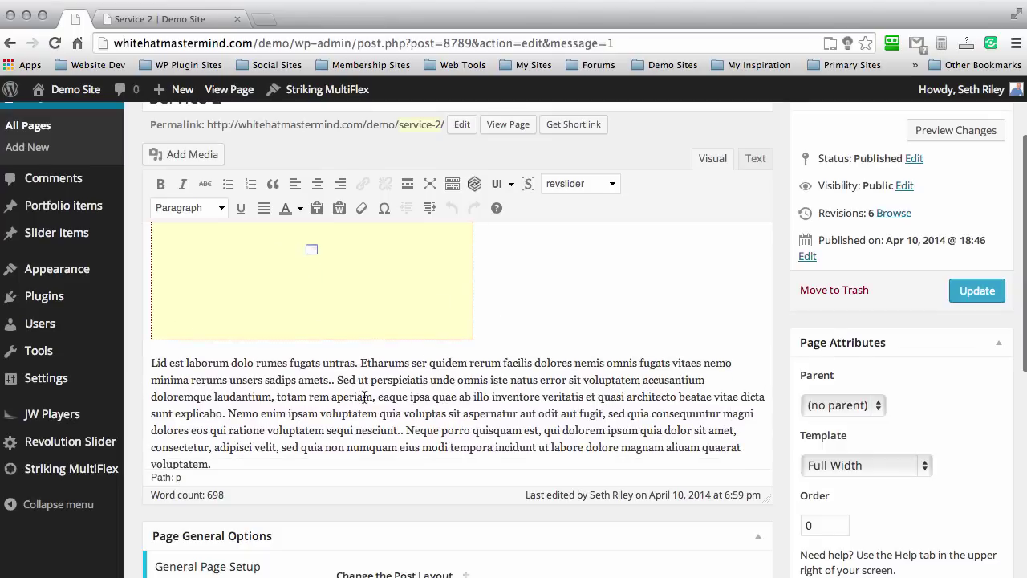
{"action": "scroll", "coordinate": [784, 329], "scroll_direction": "up", "scroll_amount": 3}
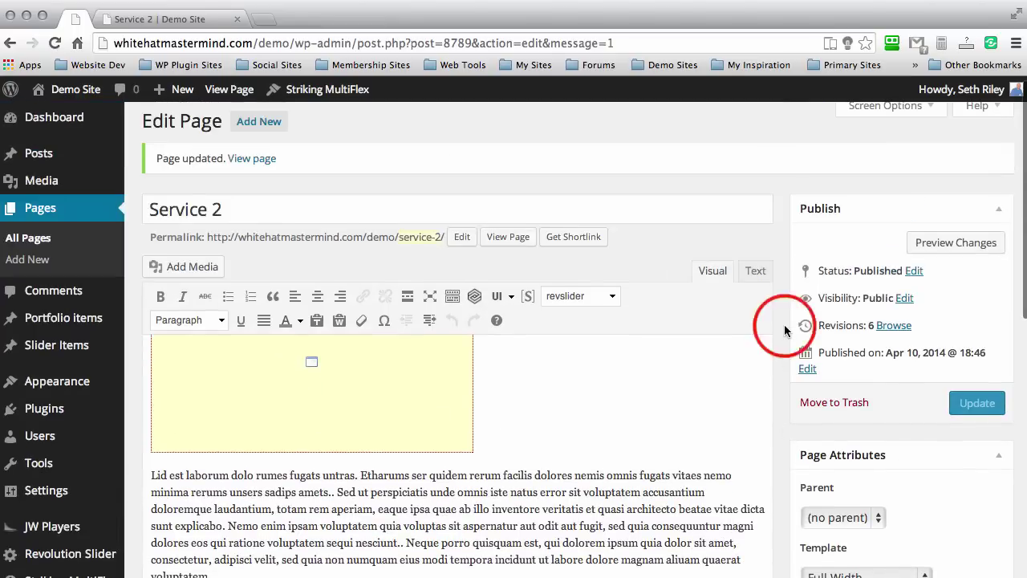
{"action": "scroll", "coordinate": [778, 286], "scroll_direction": "down", "scroll_amount": 3}
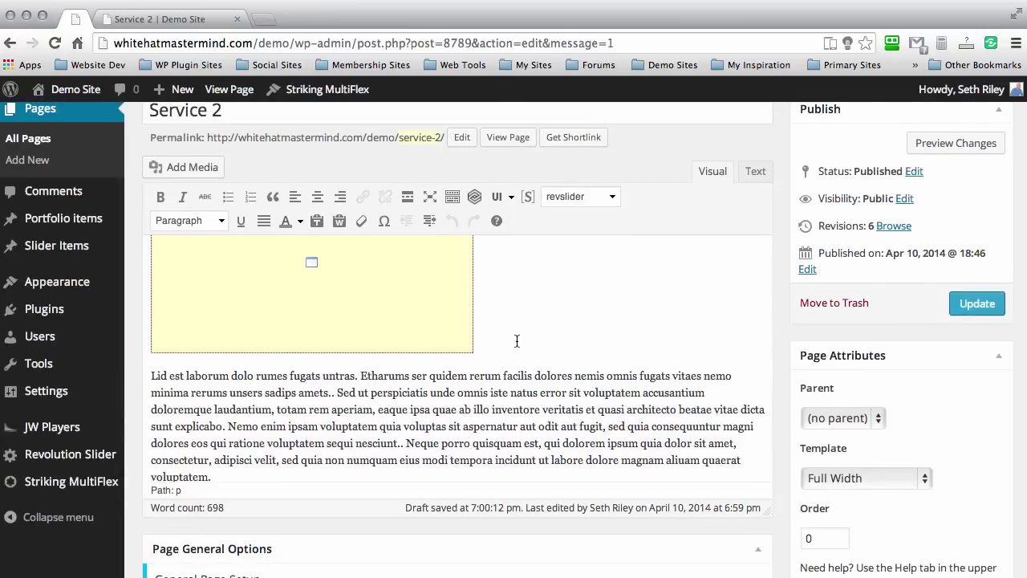
{"action": "scroll", "coordinate": [507, 324], "scroll_direction": "up", "scroll_amount": 2}
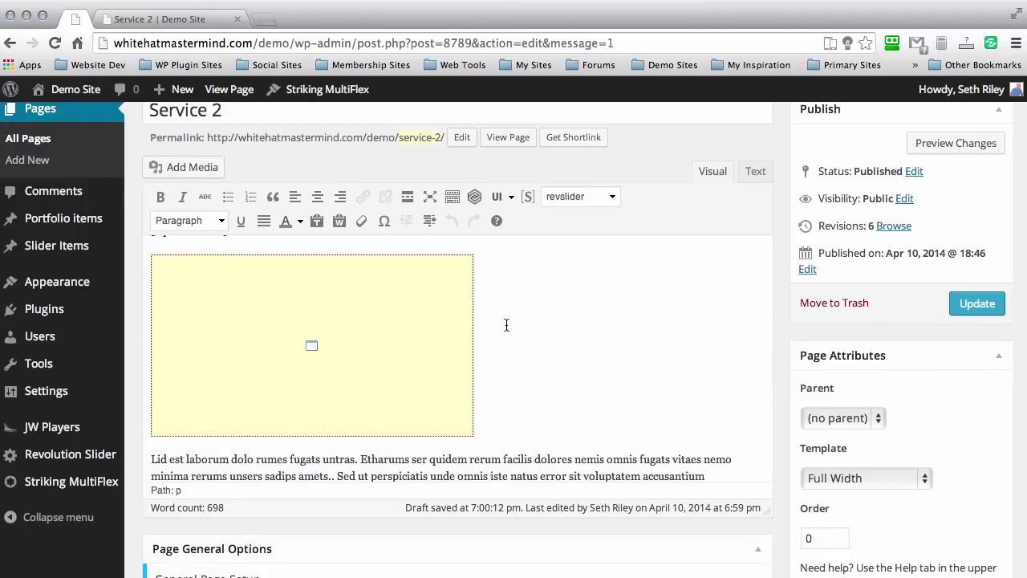
{"action": "scroll", "coordinate": [507, 324], "scroll_direction": "up", "scroll_amount": 2}
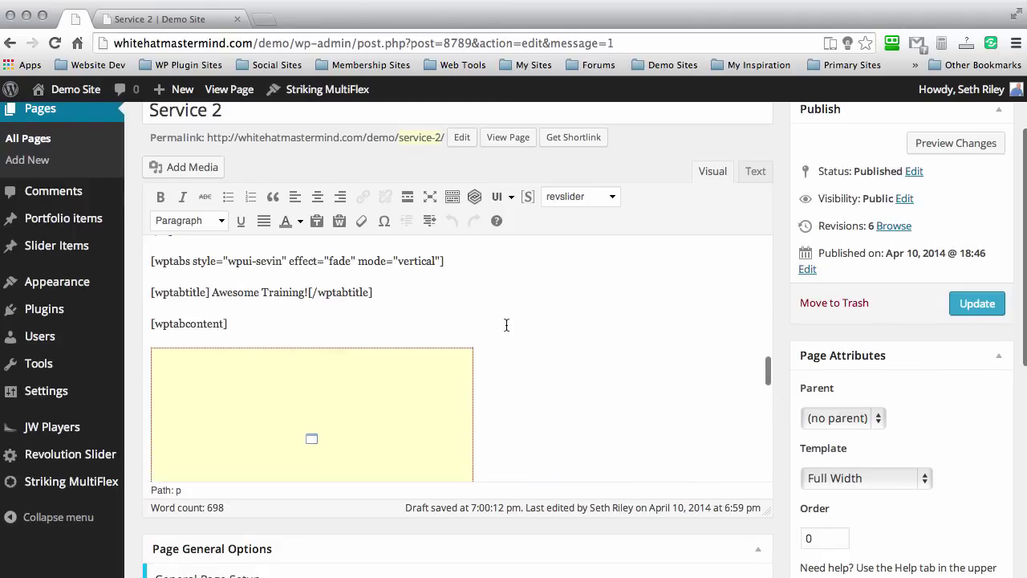
{"action": "left_click", "coordinate": [261, 328]}
{"action": "key", "text": "Return"}
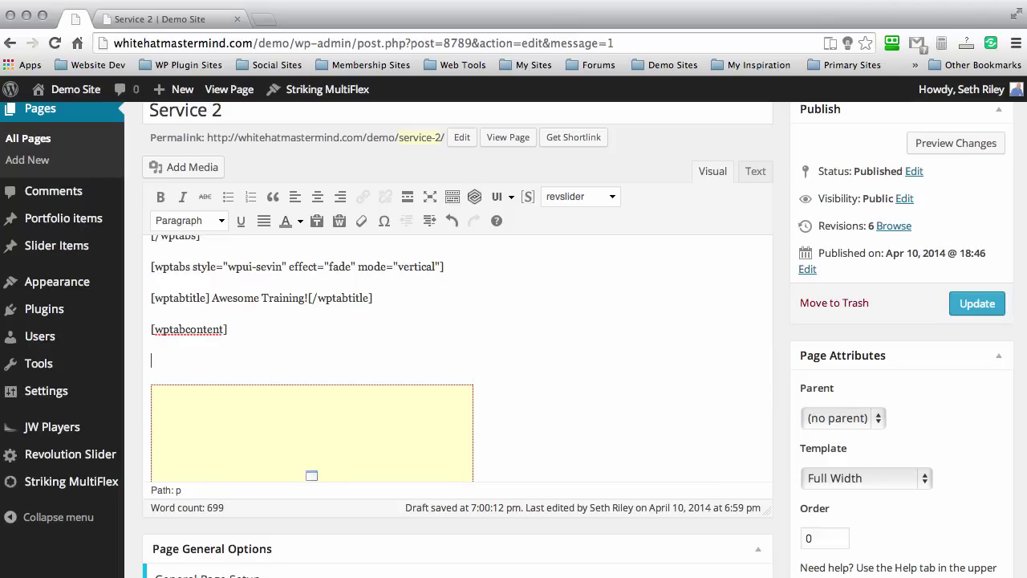
{"action": "left_click", "coordinate": [528, 196]}
{"action": "mouse_move", "coordinate": [564, 235]}
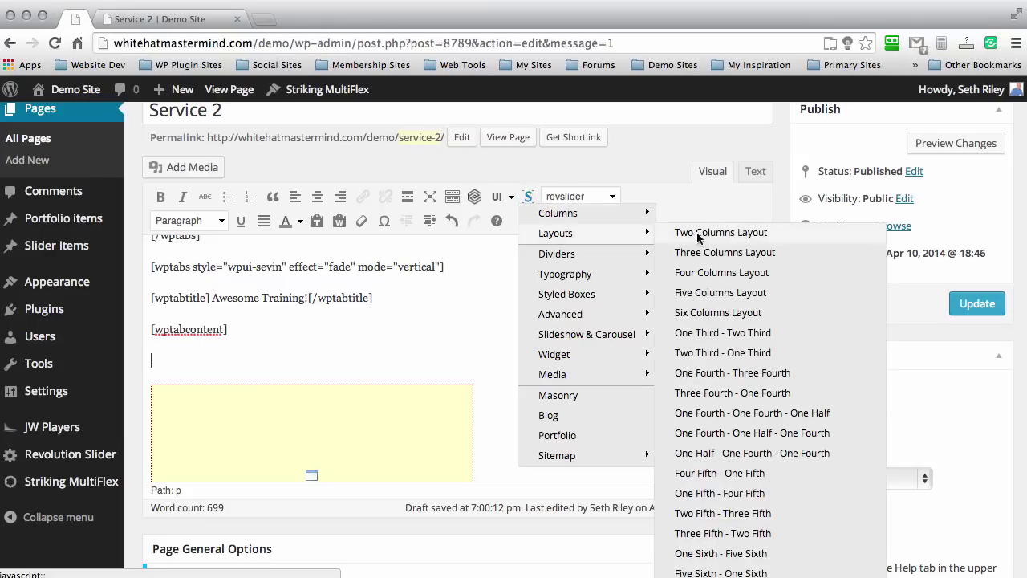
{"action": "left_click", "coordinate": [728, 235]}
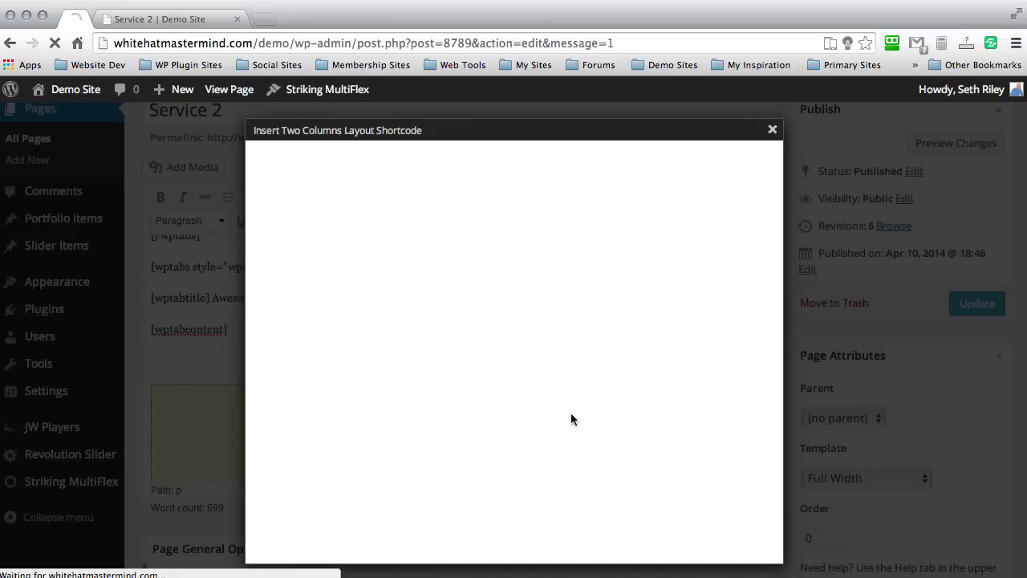
{"action": "left_click", "coordinate": [740, 537]}
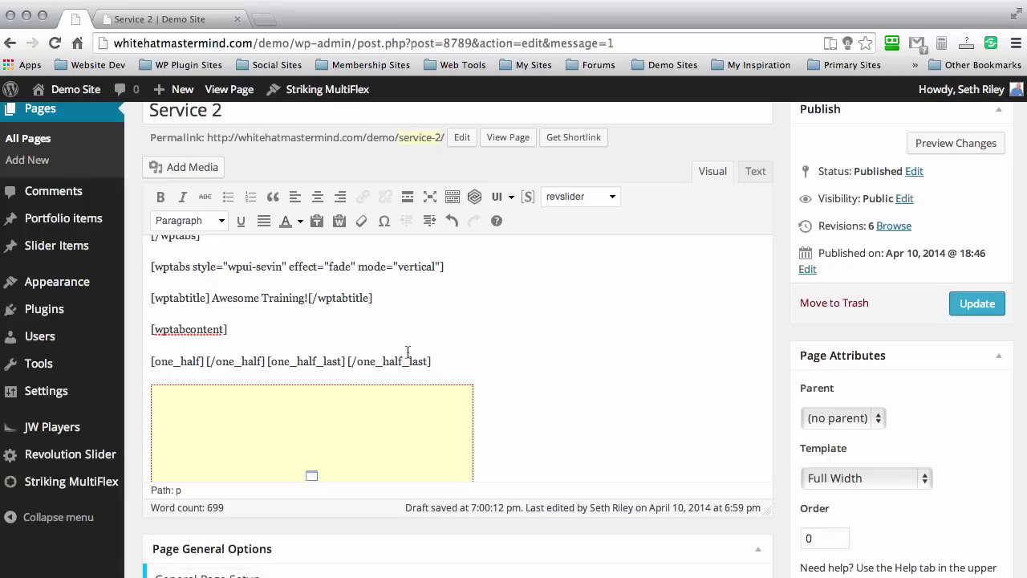
Step: Move [/one_half] [one_half_last] [/one_half_last] onto a new line below the embedded video, keeping [one_half] above it
{"action": "left_click_drag", "start_coordinate": [452, 359], "coordinate": [239, 361]}
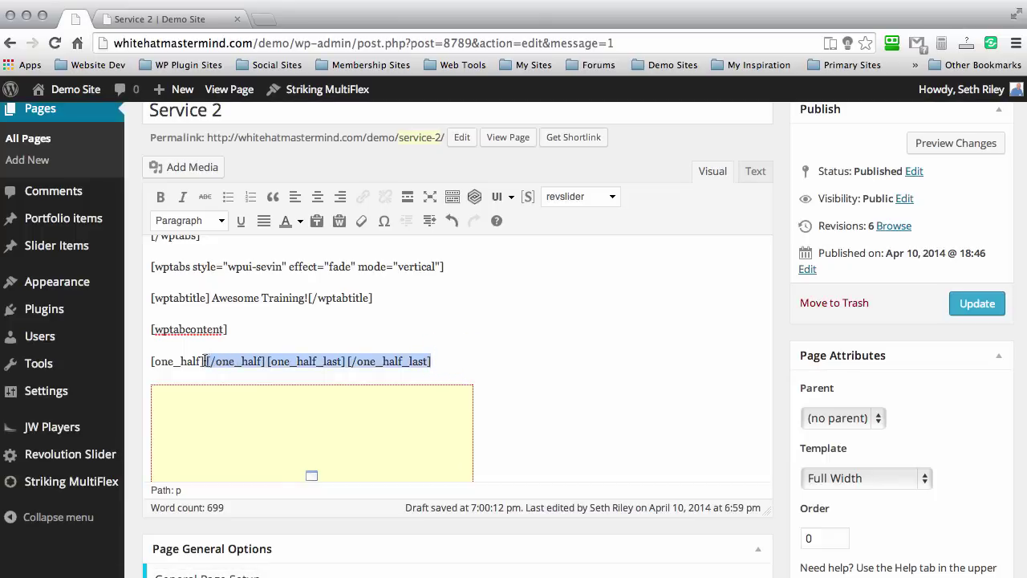
{"action": "left_click_drag", "start_coordinate": [458, 355], "coordinate": [224, 358]}
{"action": "key", "text": "BackSpace"}
{"action": "left_click_drag", "start_coordinate": [208, 361], "coordinate": [138, 361]}
{"action": "left_click", "coordinate": [383, 341]}
{"action": "scroll", "coordinate": [484, 310], "scroll_direction": "down", "scroll_amount": 3}
{"action": "left_click", "coordinate": [523, 360]}
{"action": "key", "text": "Return"}
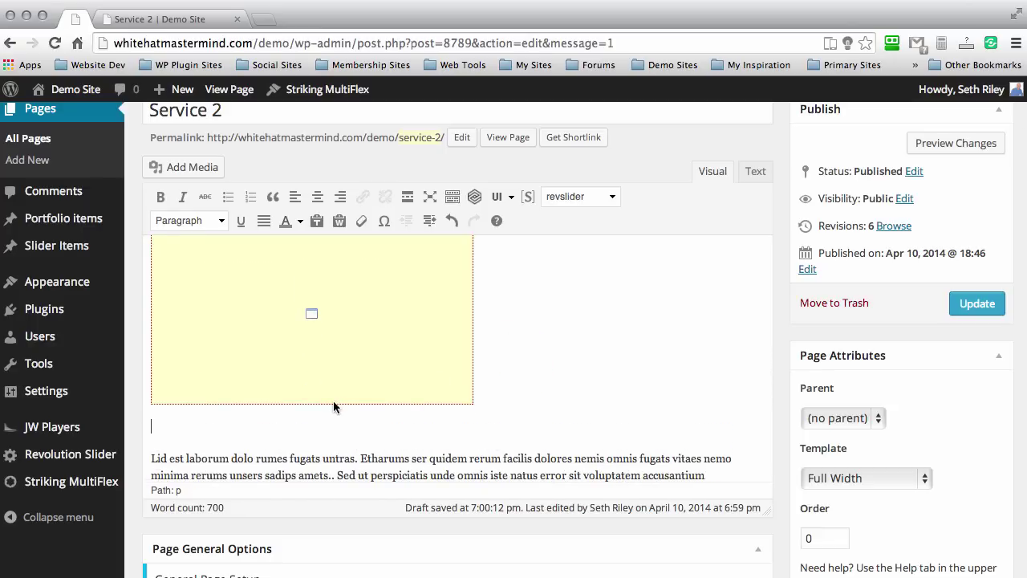
{"action": "type", "text": "[/one_half] [one_half_last] [/one_half_last]"}
Step: Move [/one_half_last] onto a new line below the Lid est paragraph, and put [one_half_last] on its own line below [/one_half]
{"action": "scroll", "coordinate": [560, 307], "scroll_direction": "down", "scroll_amount": 1}
{"action": "left_click_drag", "start_coordinate": [374, 401], "coordinate": [294, 408]}
{"action": "key", "text": "cmd+c"}
{"action": "left_click", "coordinate": [371, 400]}
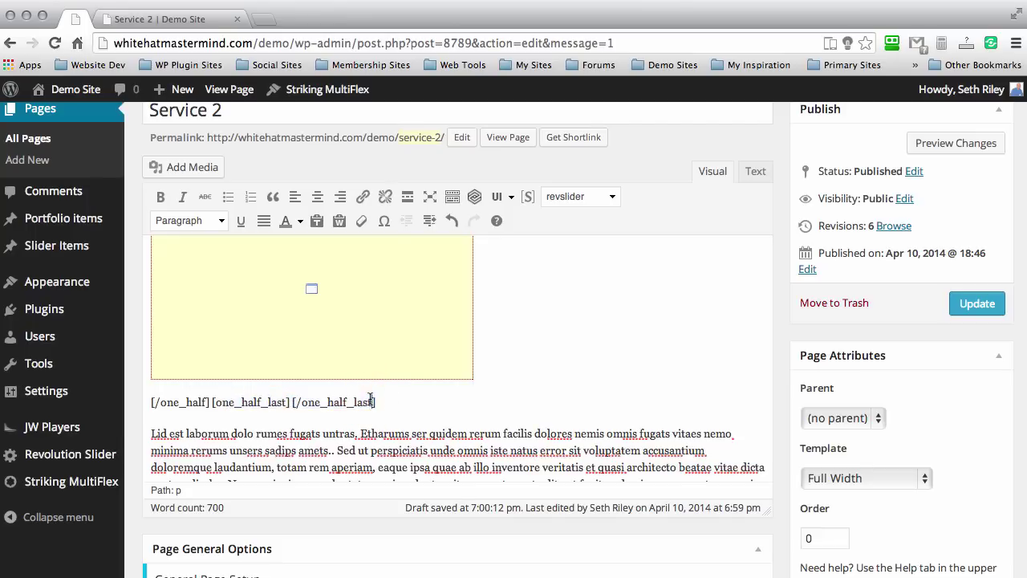
{"action": "left_click_drag", "start_coordinate": [384, 400], "coordinate": [294, 401]}
{"action": "key", "text": "BackSpace"}
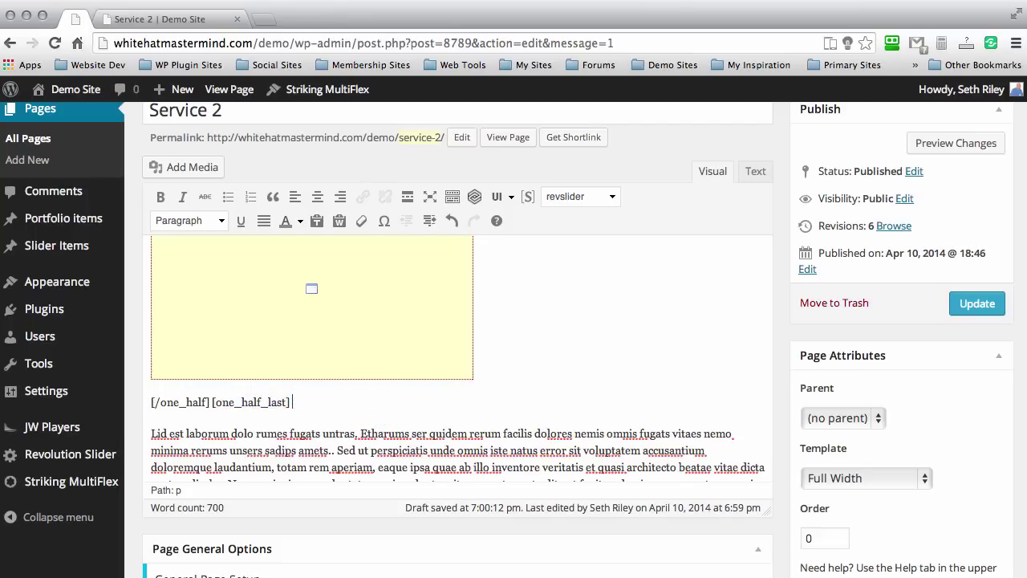
{"action": "scroll", "coordinate": [348, 397], "scroll_direction": "down", "scroll_amount": 3}
{"action": "left_click", "coordinate": [217, 409]}
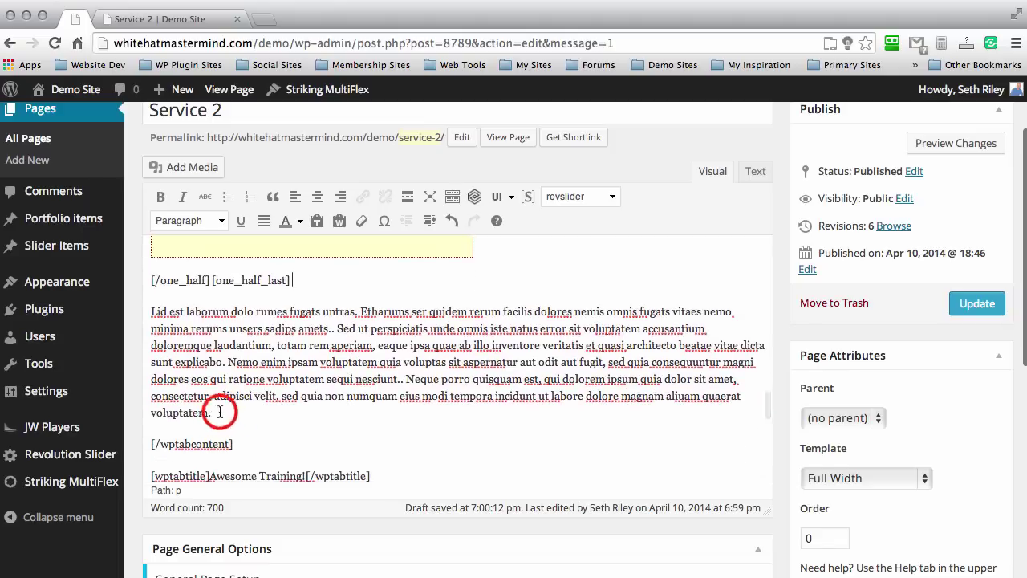
{"action": "key", "text": "Return"}
{"action": "key", "text": "cmd+v"}
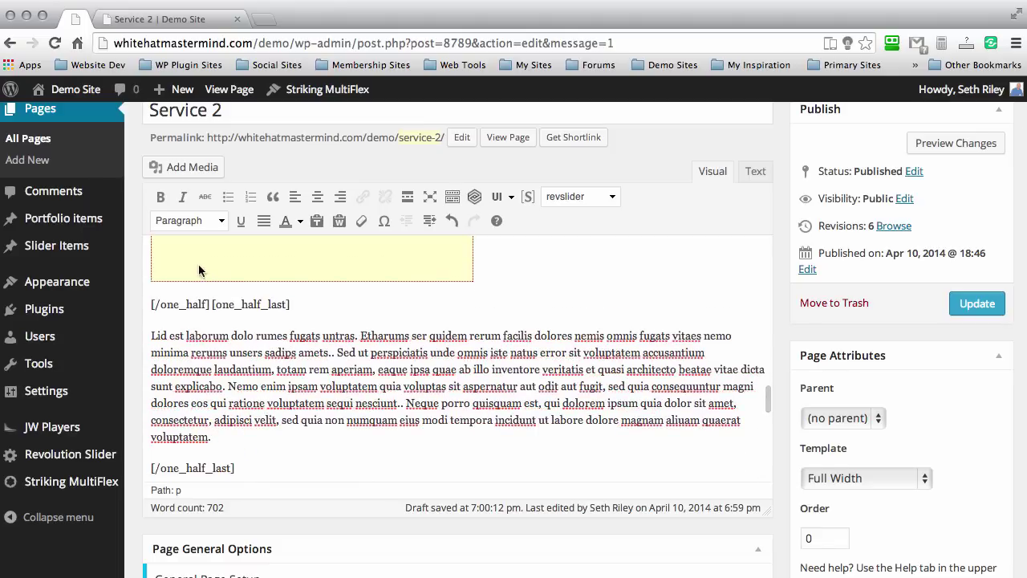
{"action": "left_click", "coordinate": [210, 304]}
{"action": "key", "text": "Return"}
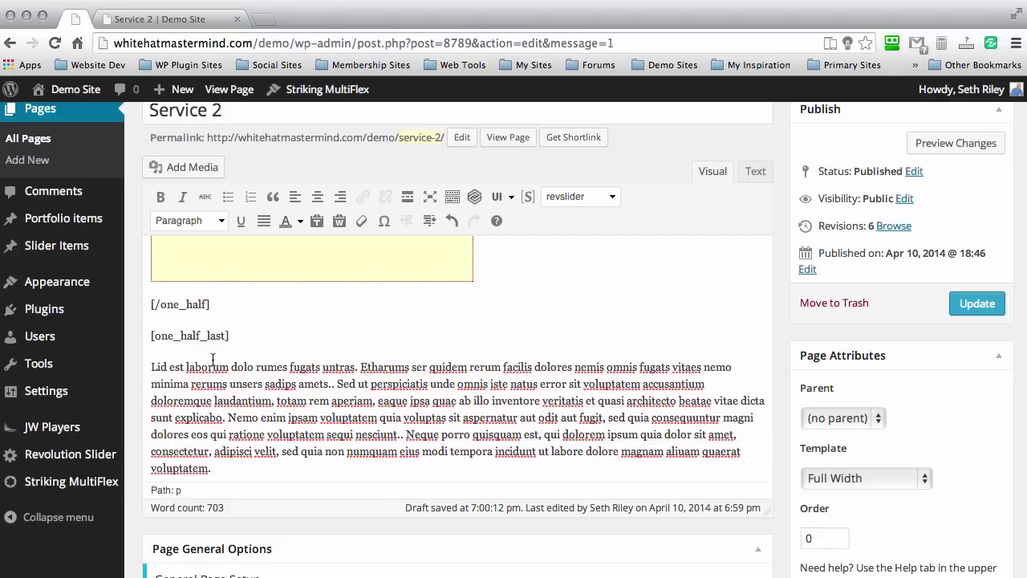
Step: Review the two-column shortcode structure around the embedded video and paragraph, from [one_half] down to [/wptabcontent]
{"action": "scroll", "coordinate": [555, 415], "scroll_direction": "up", "scroll_amount": 5}
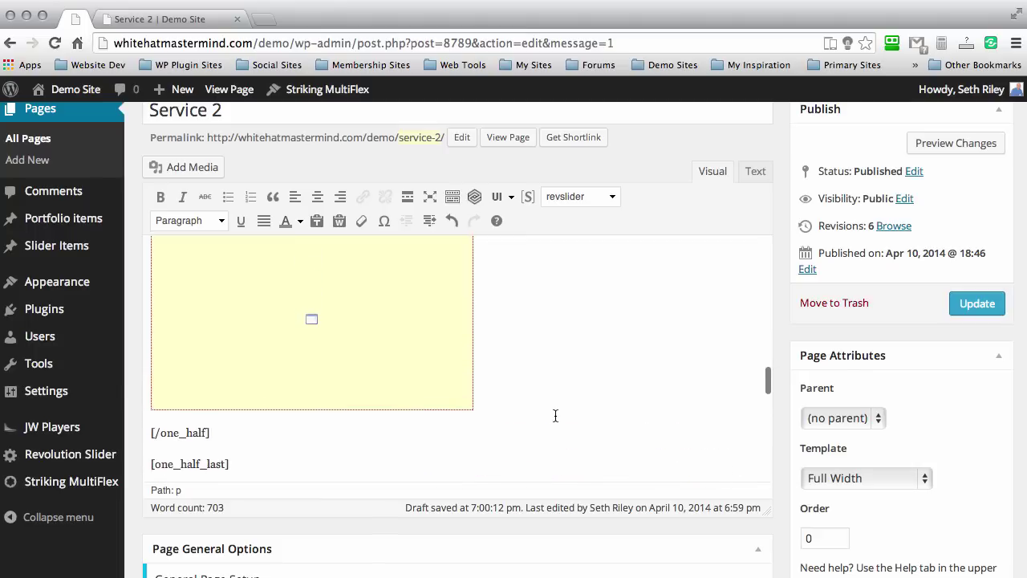
{"action": "scroll", "coordinate": [554, 414], "scroll_direction": "up", "scroll_amount": 1}
{"action": "scroll", "coordinate": [557, 379], "scroll_direction": "down", "scroll_amount": 2}
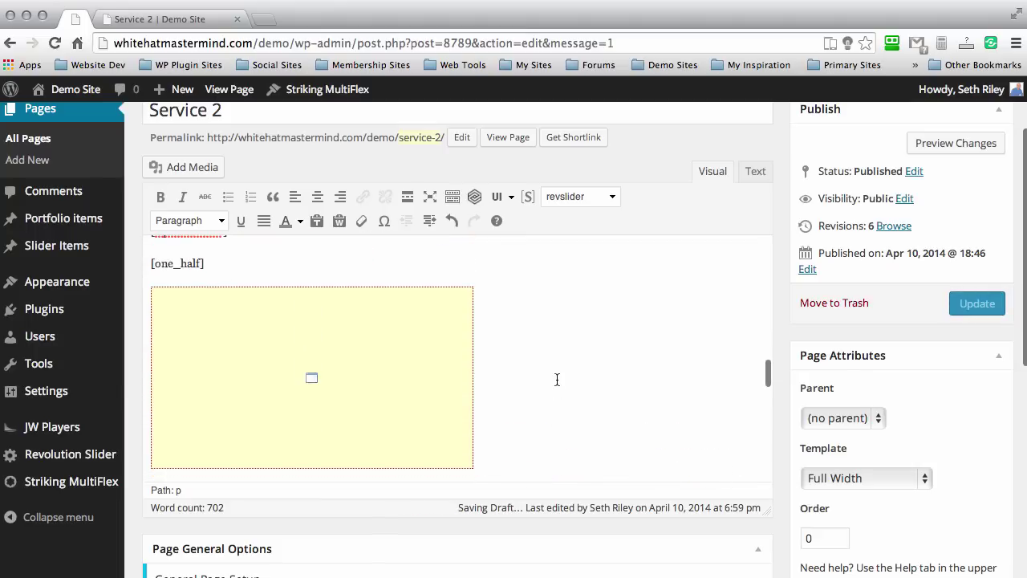
{"action": "scroll", "coordinate": [543, 274], "scroll_direction": "down", "scroll_amount": 3}
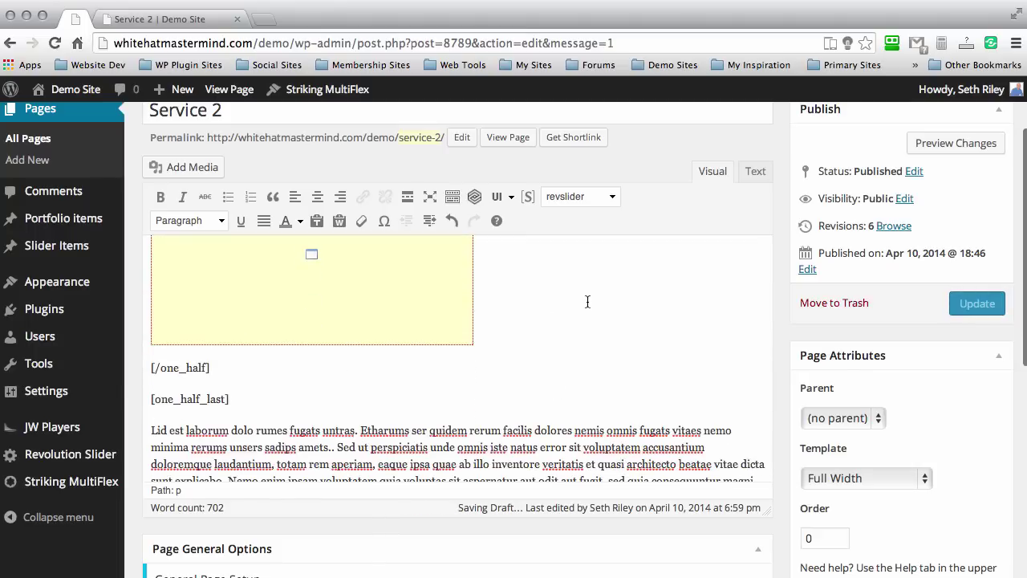
{"action": "scroll", "coordinate": [588, 302], "scroll_direction": "down", "scroll_amount": 1}
{"action": "left_click_drag", "start_coordinate": [244, 374], "coordinate": [160, 373]}
{"action": "left_click", "coordinate": [217, 373]}
{"action": "left_click_drag", "start_coordinate": [223, 373], "coordinate": [211, 373]}
{"action": "left_click", "coordinate": [343, 373]}
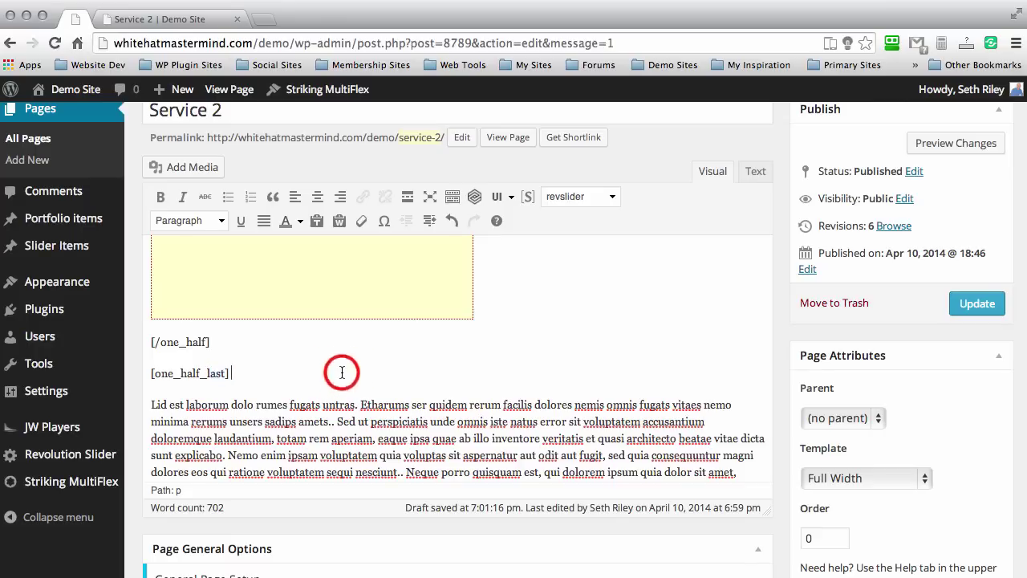
{"action": "scroll", "coordinate": [550, 357], "scroll_direction": "down", "scroll_amount": 2}
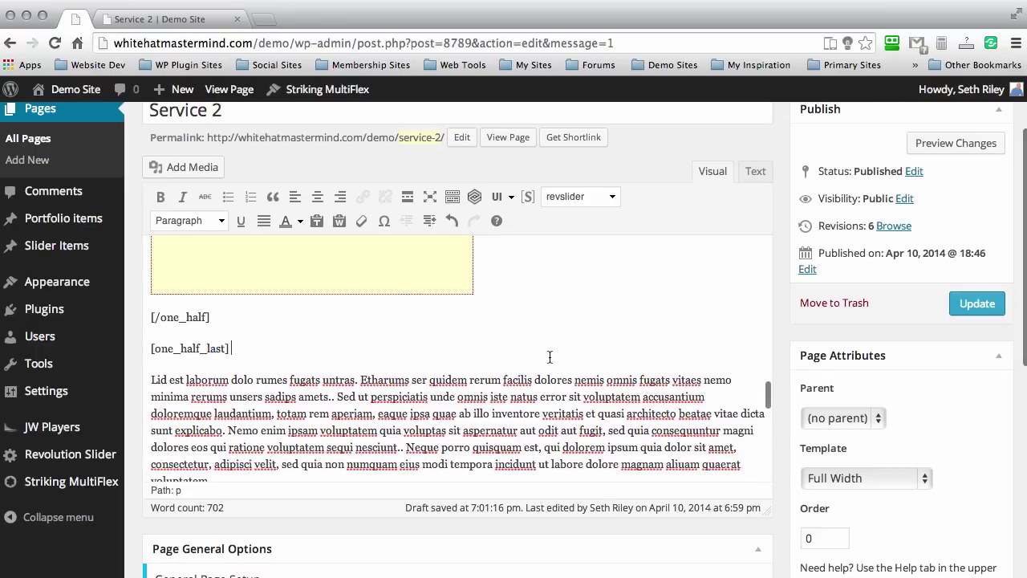
{"action": "scroll", "coordinate": [550, 356], "scroll_direction": "down", "scroll_amount": 3}
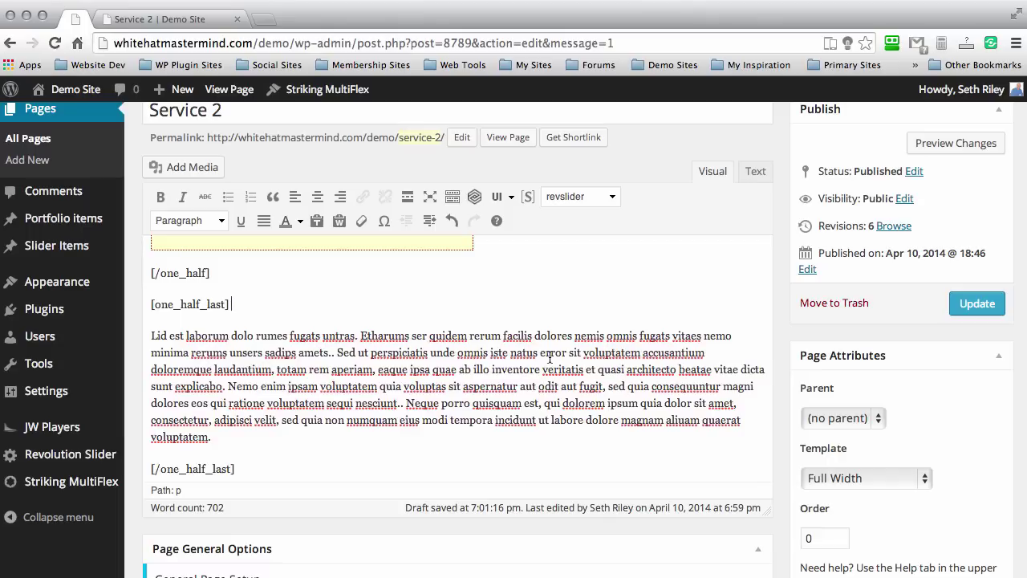
{"action": "scroll", "coordinate": [550, 358], "scroll_direction": "down", "scroll_amount": 5}
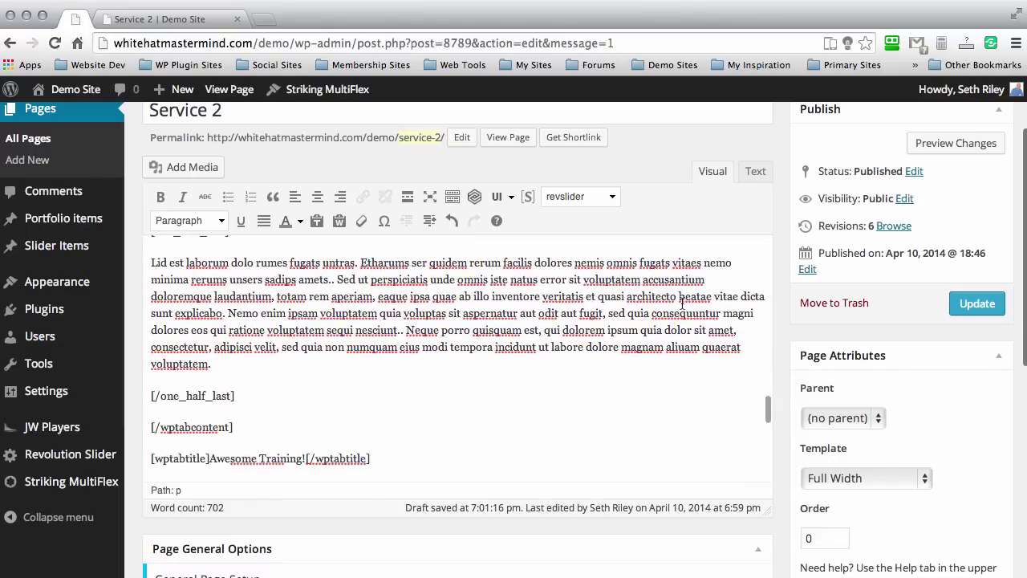
Step: Update the page, then reload the published Service 2 page and check the video and text columns in the vertical tabs
{"action": "left_click", "coordinate": [976, 303]}
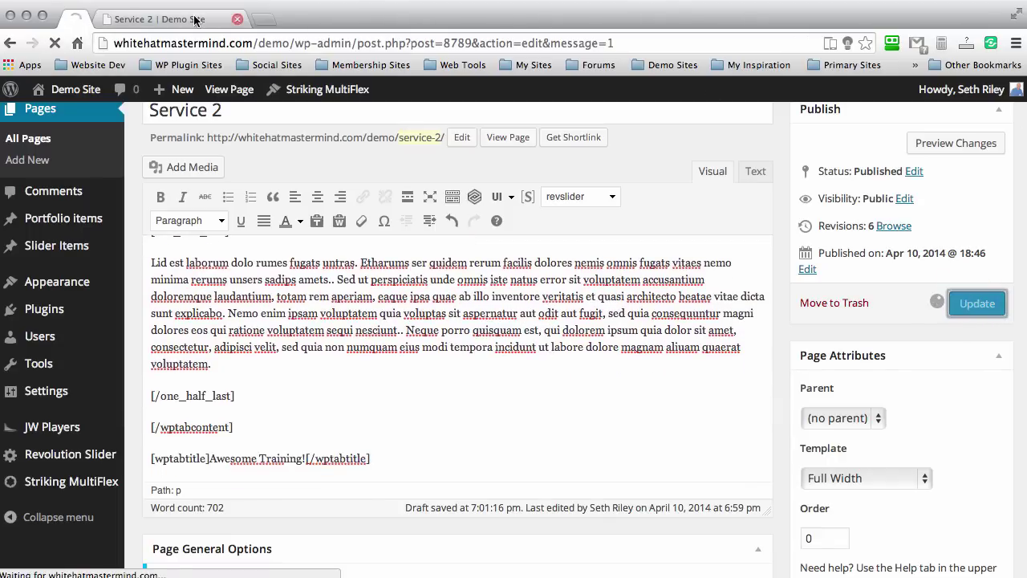
{"action": "left_click", "coordinate": [62, 196]}
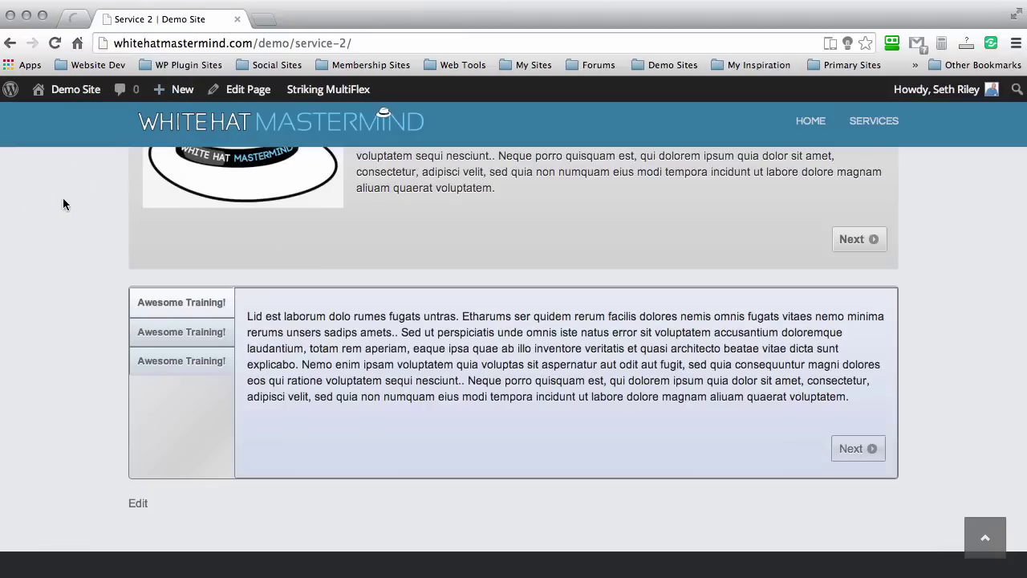
{"action": "key", "text": "super+r"}
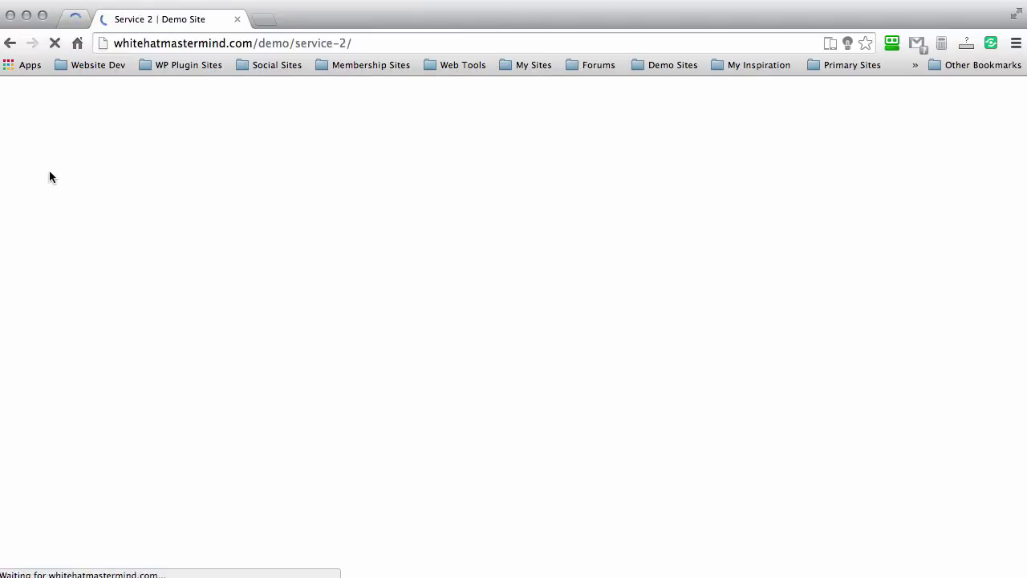
{"action": "scroll", "coordinate": [68, 161], "scroll_direction": "down", "scroll_amount": 10}
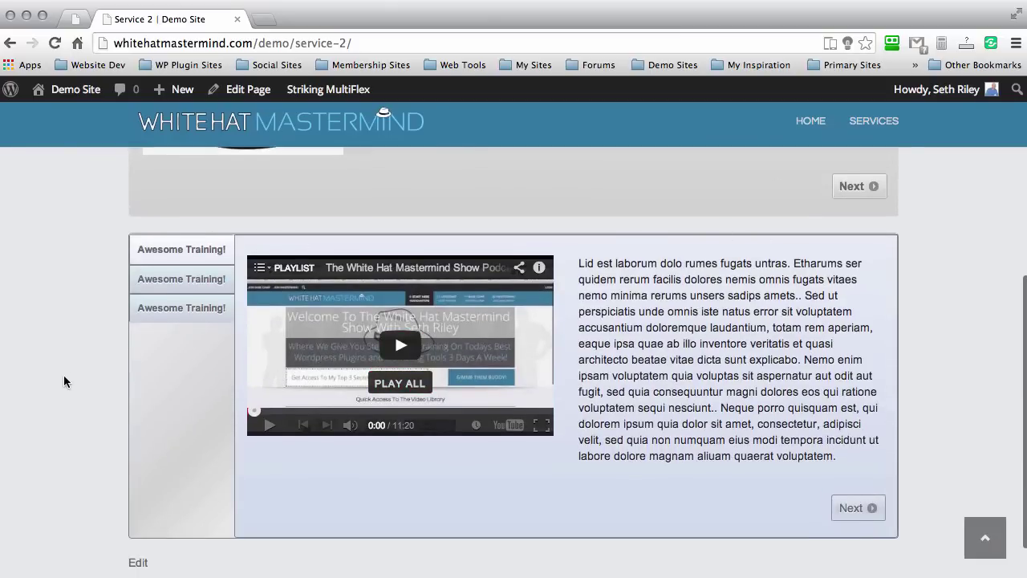
{"action": "scroll", "coordinate": [63, 375], "scroll_direction": "up", "scroll_amount": 10}
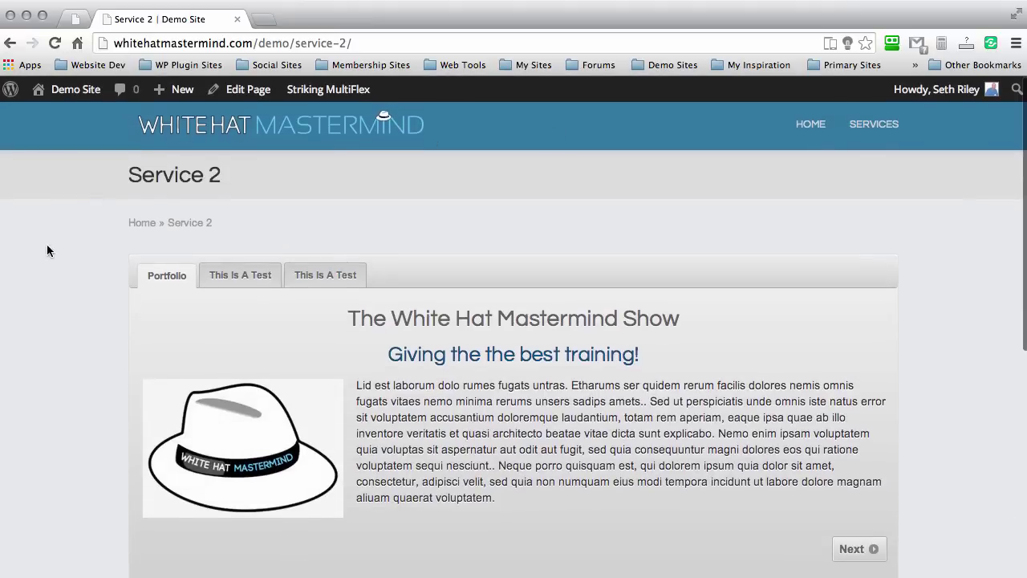
{"action": "scroll", "coordinate": [47, 251], "scroll_direction": "down", "scroll_amount": 5}
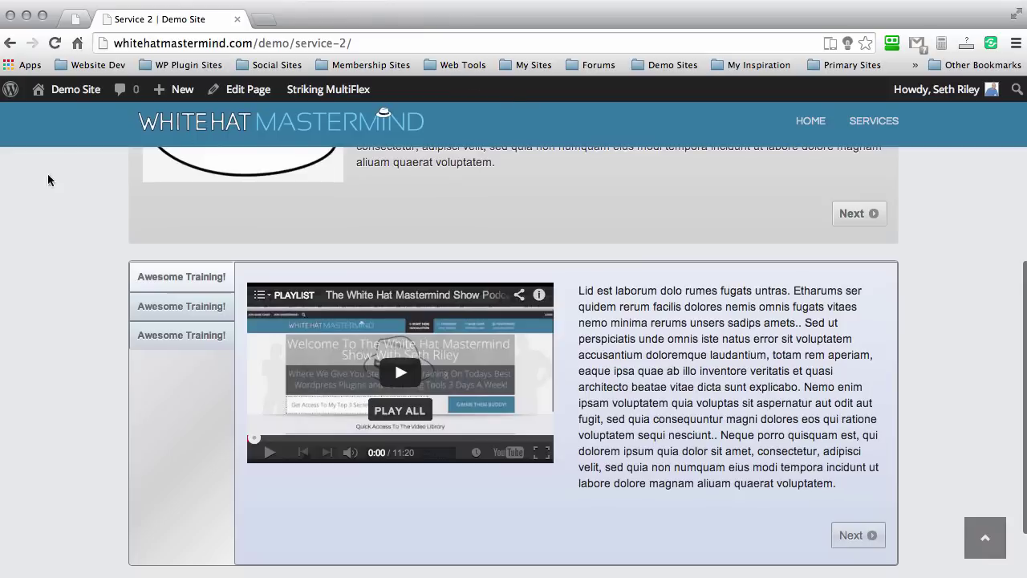
Step: Return to the page editor and add a new empty line below the final [/wptabs] shortcode
{"action": "left_click", "coordinate": [72, 18]}
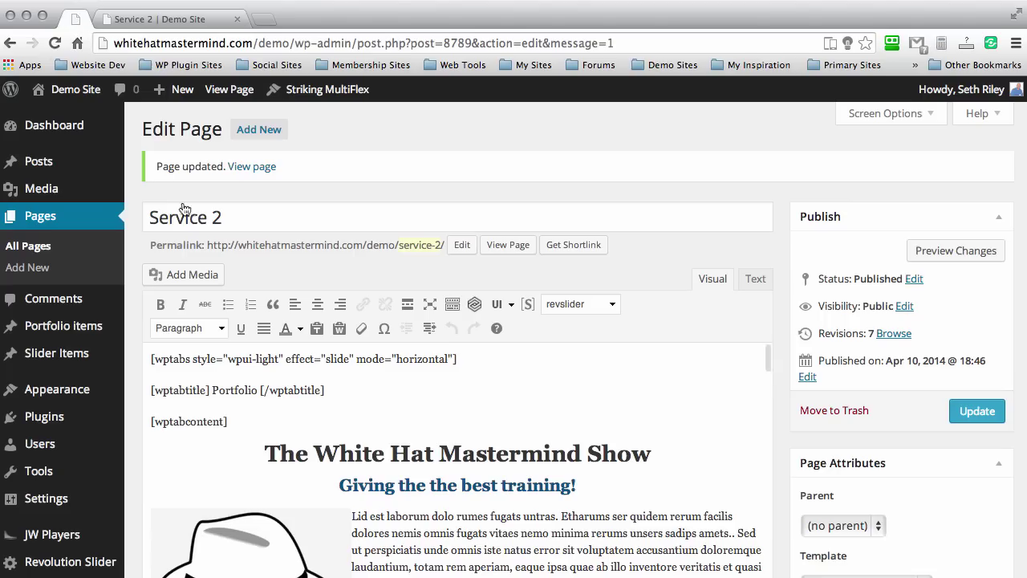
{"action": "scroll", "coordinate": [302, 160], "scroll_direction": "down", "scroll_amount": 5}
{"action": "scroll", "coordinate": [361, 257], "scroll_direction": "down", "scroll_amount": 10}
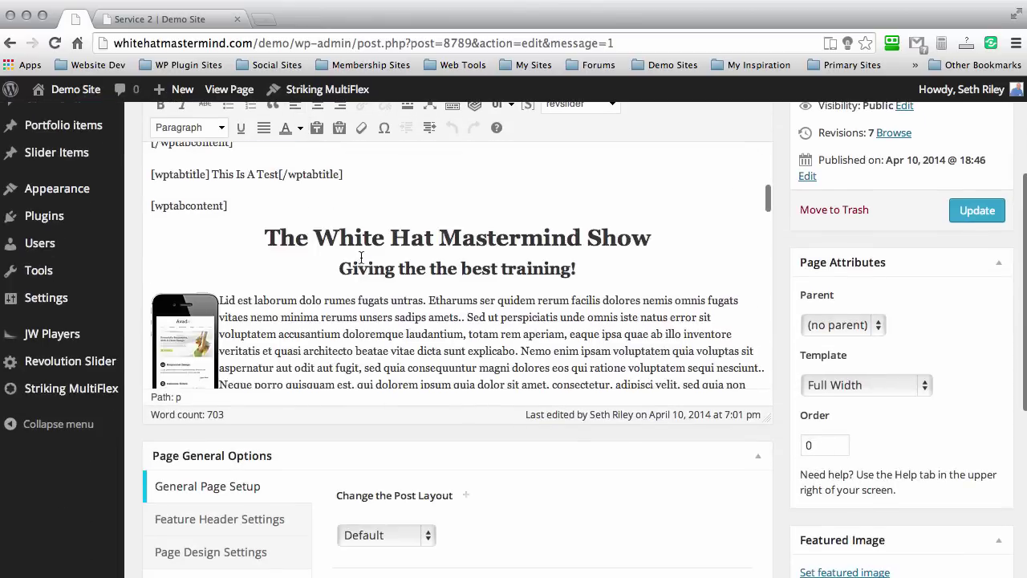
{"action": "scroll", "coordinate": [361, 257], "scroll_direction": "down", "scroll_amount": 12}
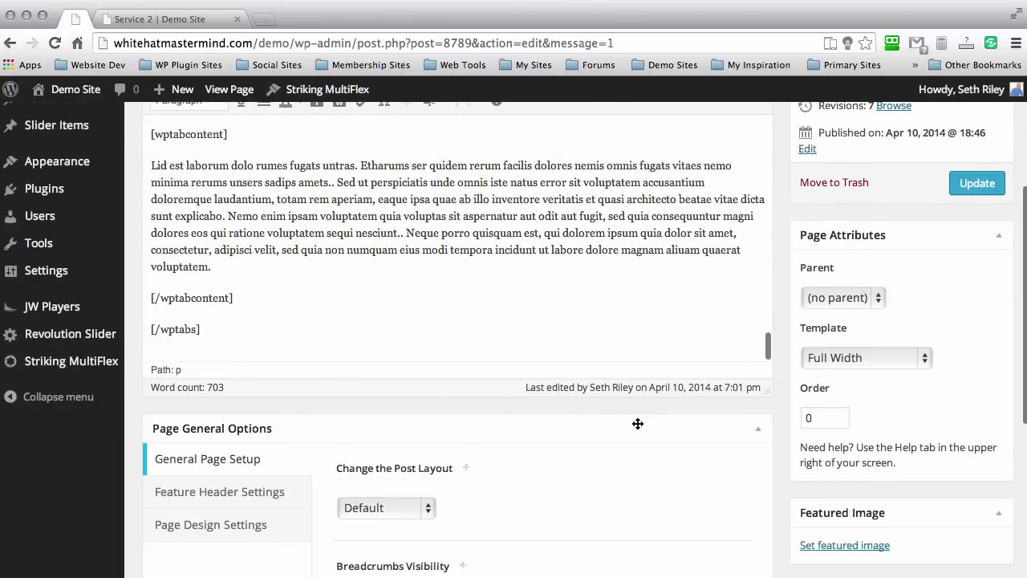
{"action": "scroll", "coordinate": [637, 423], "scroll_direction": "up", "scroll_amount": 4}
{"action": "scroll", "coordinate": [419, 299], "scroll_direction": "down", "scroll_amount": 3}
{"action": "left_click", "coordinate": [226, 369]}
{"action": "key", "text": "Return"}
Step: Insert a WP UI tab titled "This Is The Greatest Podcast Of All Time!" with the Lid est paragraph as its contents
{"action": "scroll", "coordinate": [134, 276], "scroll_direction": "up", "scroll_amount": 3}
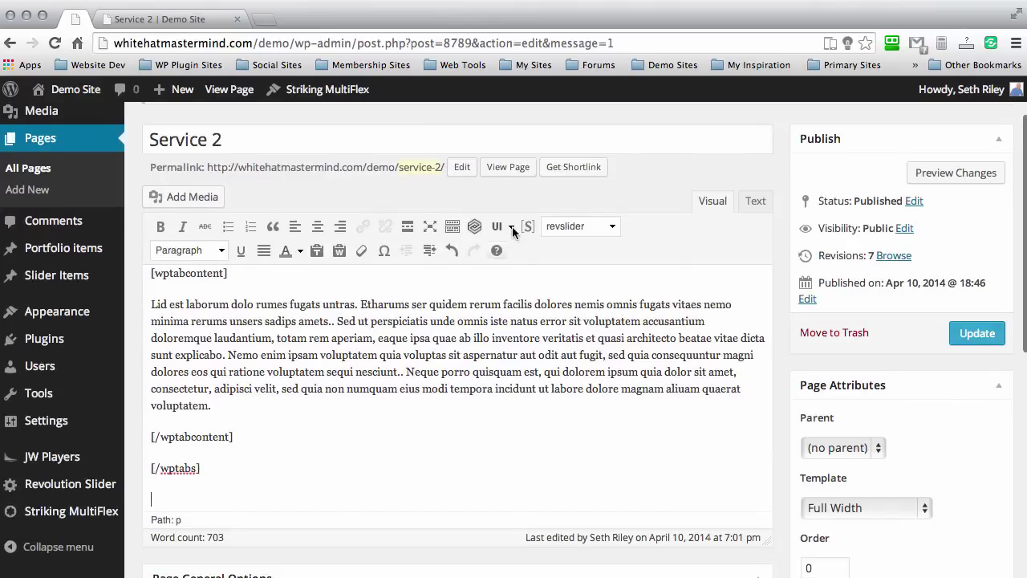
{"action": "left_click", "coordinate": [511, 229]}
{"action": "left_click", "coordinate": [540, 270]}
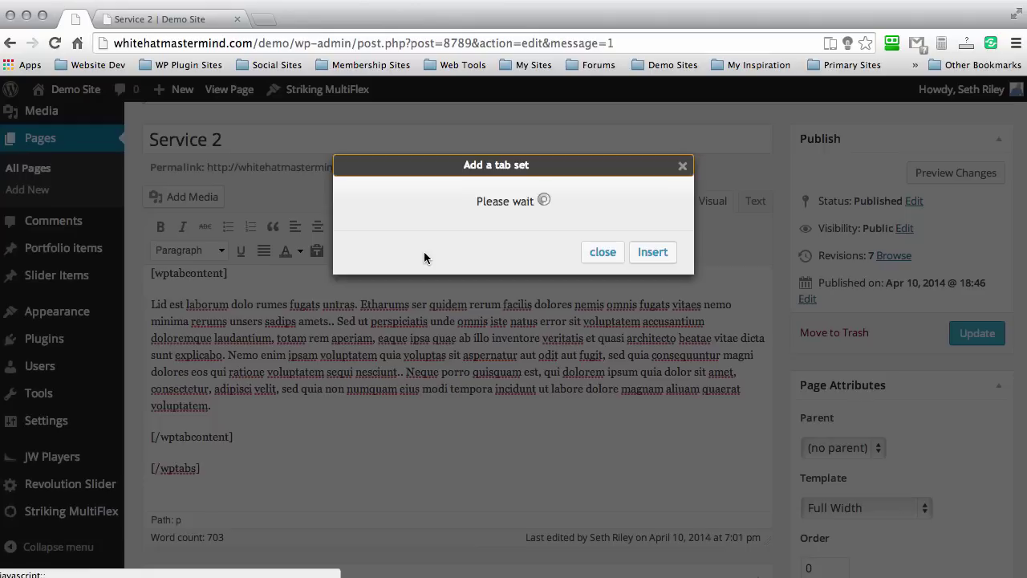
{"action": "left_click", "coordinate": [384, 253]}
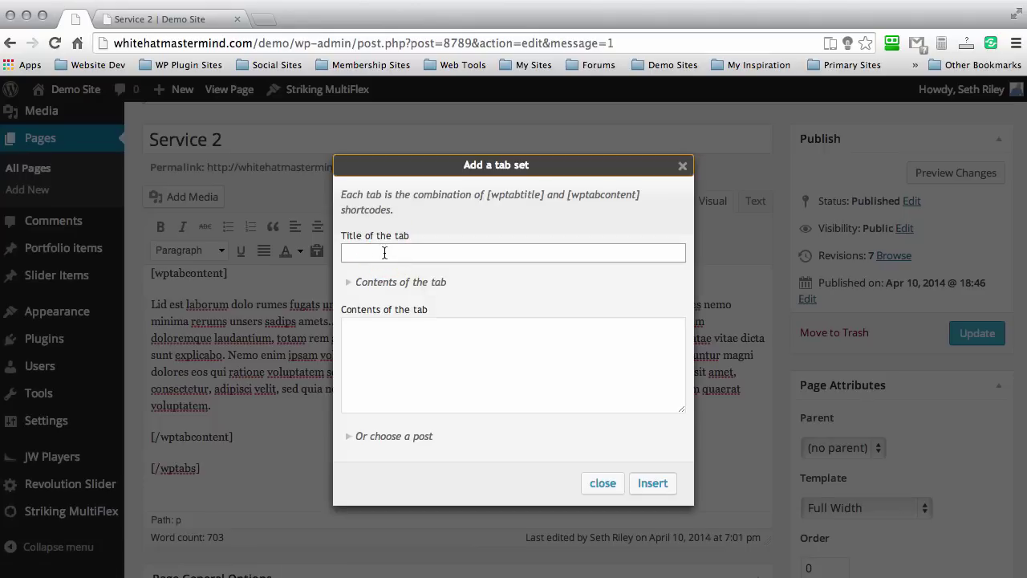
{"action": "type", "text": "This Is The Greatest Podcast Of All Time!"}
{"action": "left_click", "coordinate": [374, 362]}
{"action": "key", "text": "super+v"}
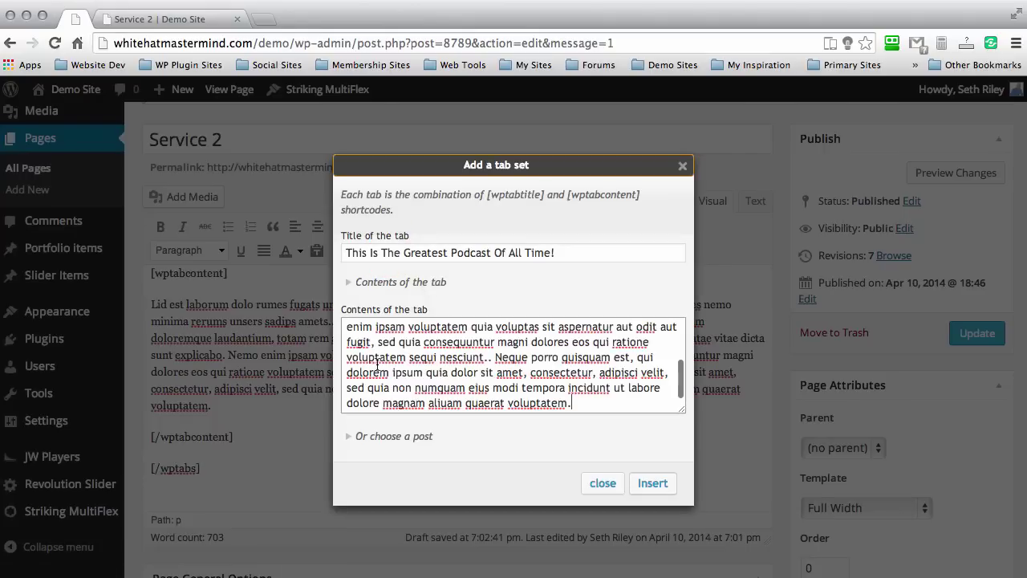
{"action": "left_click", "coordinate": [653, 483]}
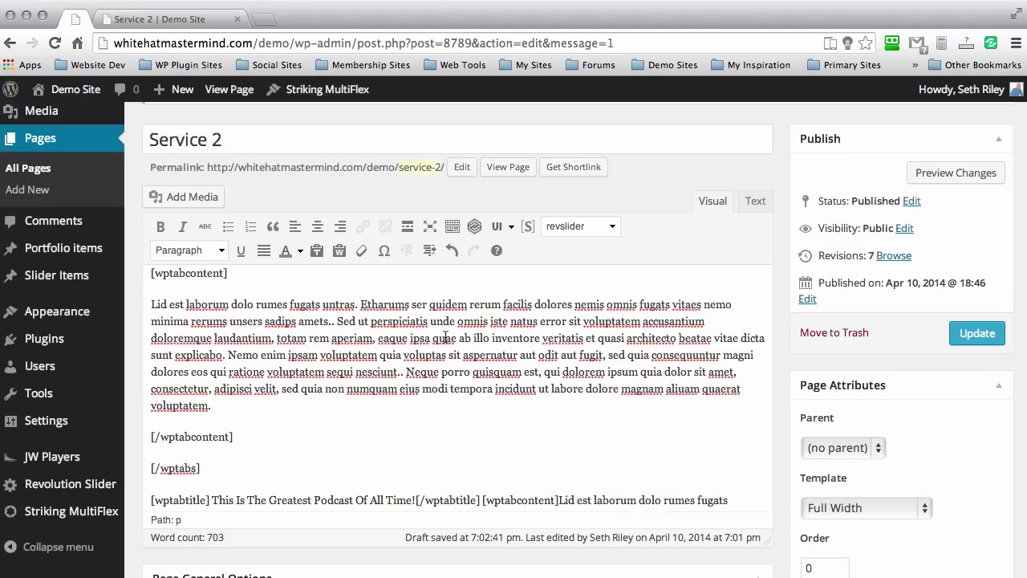
Step: Split the new podcast tab's shortcodes so [wptabcontent], the paragraph and [/wptabcontent] each stand on their own line
{"action": "scroll", "coordinate": [445, 337], "scroll_direction": "down", "scroll_amount": 5}
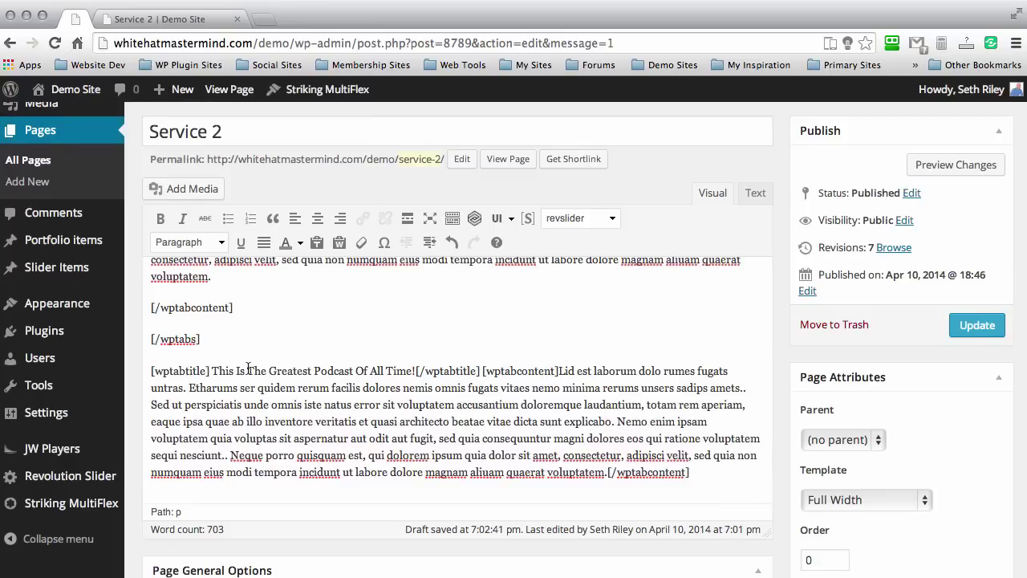
{"action": "left_click", "coordinate": [480, 369]}
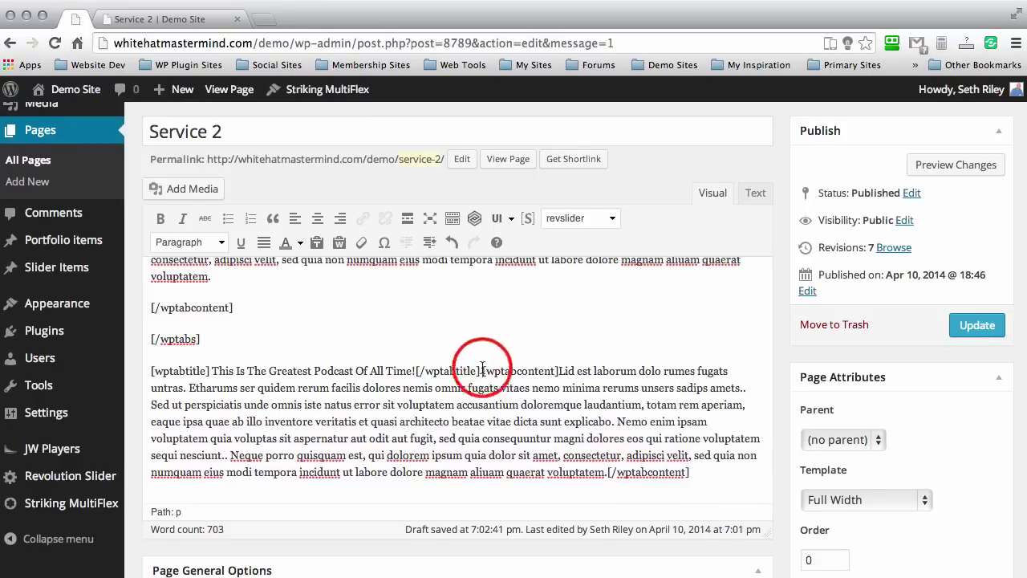
{"action": "key", "text": "Return"}
{"action": "key", "text": "Return"}
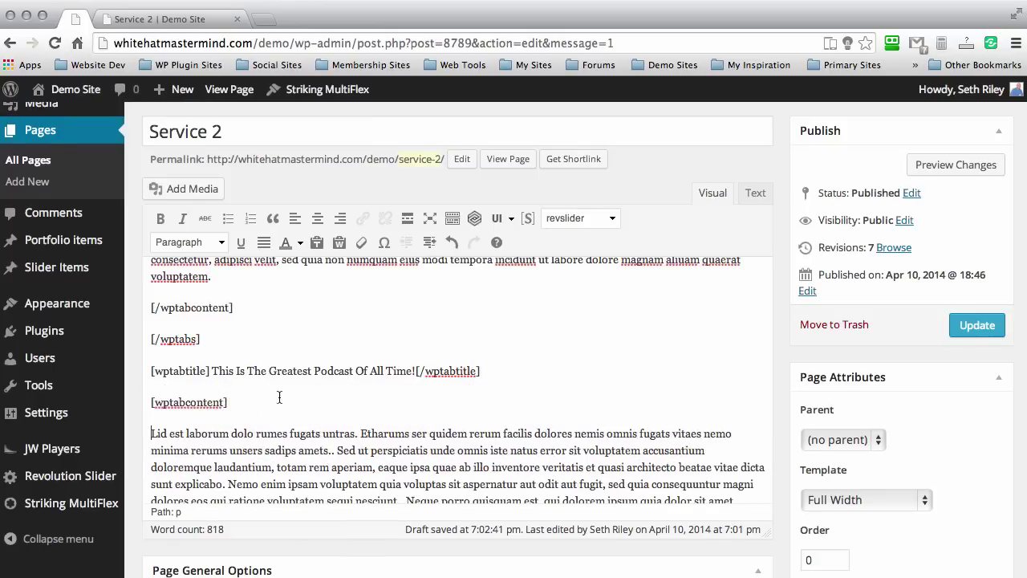
{"action": "scroll", "coordinate": [427, 335], "scroll_direction": "down", "scroll_amount": 2}
{"action": "scroll", "coordinate": [427, 335], "scroll_direction": "down", "scroll_amount": 1}
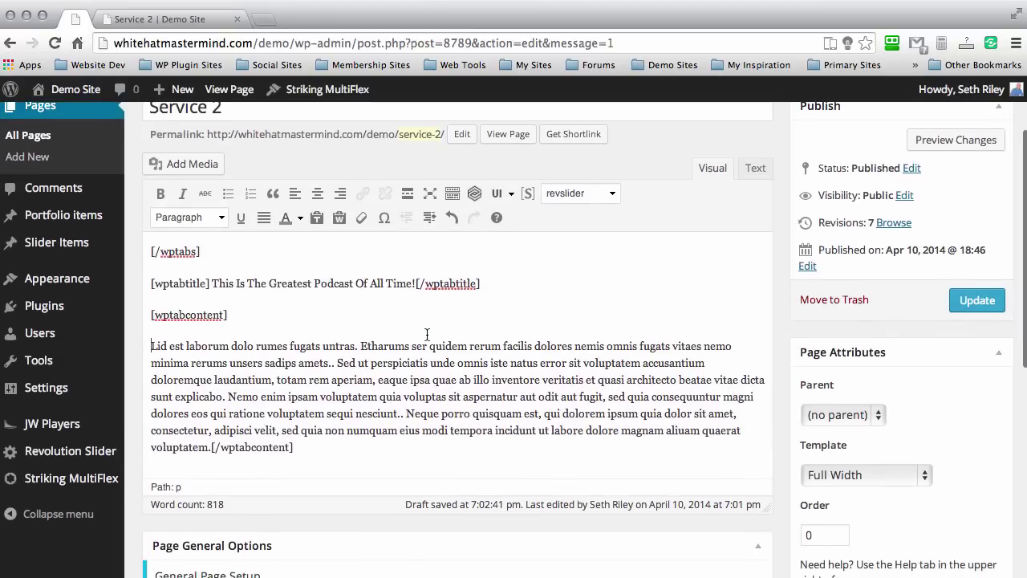
{"action": "left_click_drag", "start_coordinate": [230, 314], "coordinate": [132, 312]}
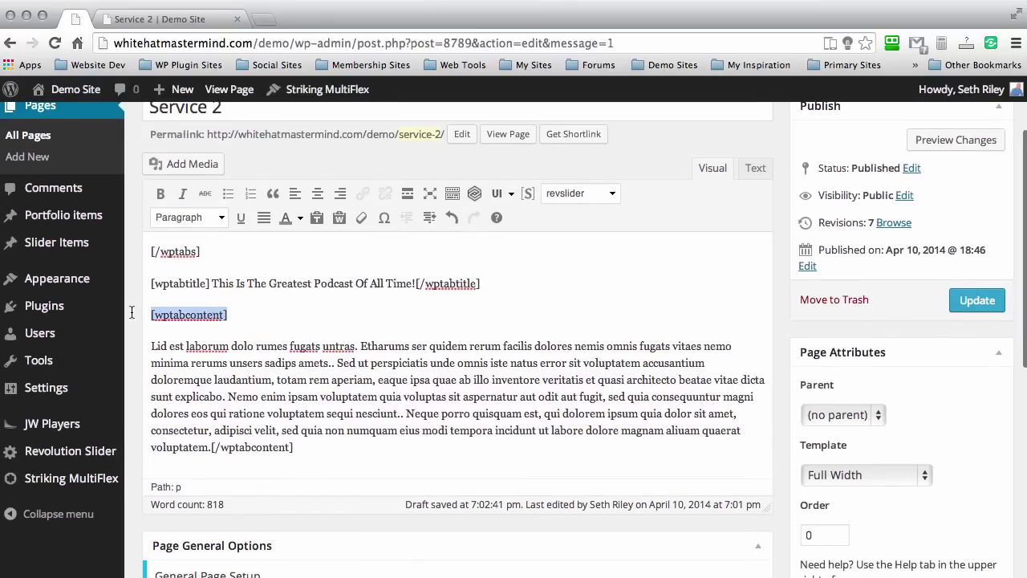
{"action": "triple_click", "coordinate": [493, 295]}
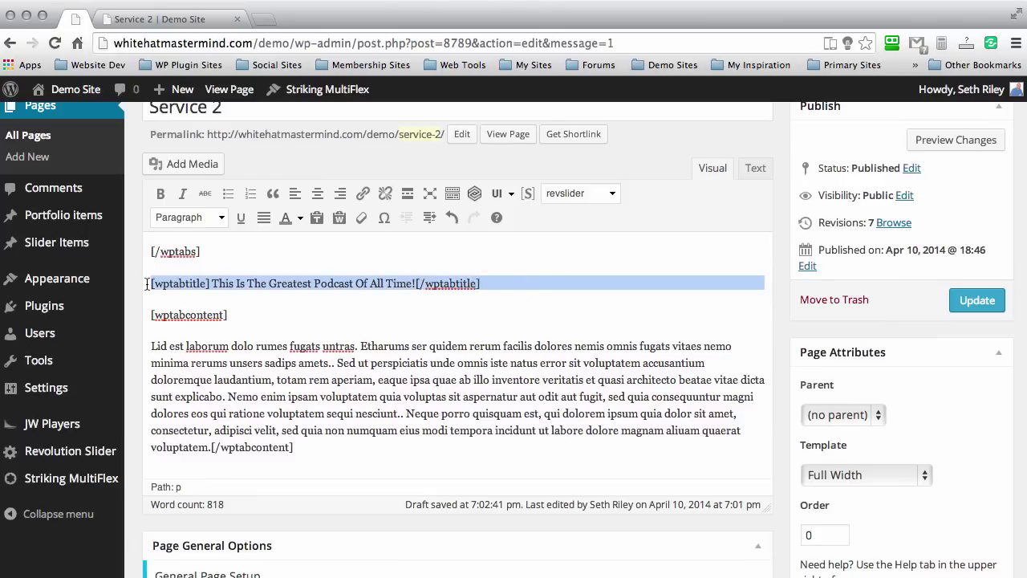
{"action": "left_click", "coordinate": [418, 312]}
{"action": "left_click", "coordinate": [212, 447]}
{"action": "key", "text": "Return"}
{"action": "scroll", "coordinate": [373, 363], "scroll_direction": "down", "scroll_amount": 2}
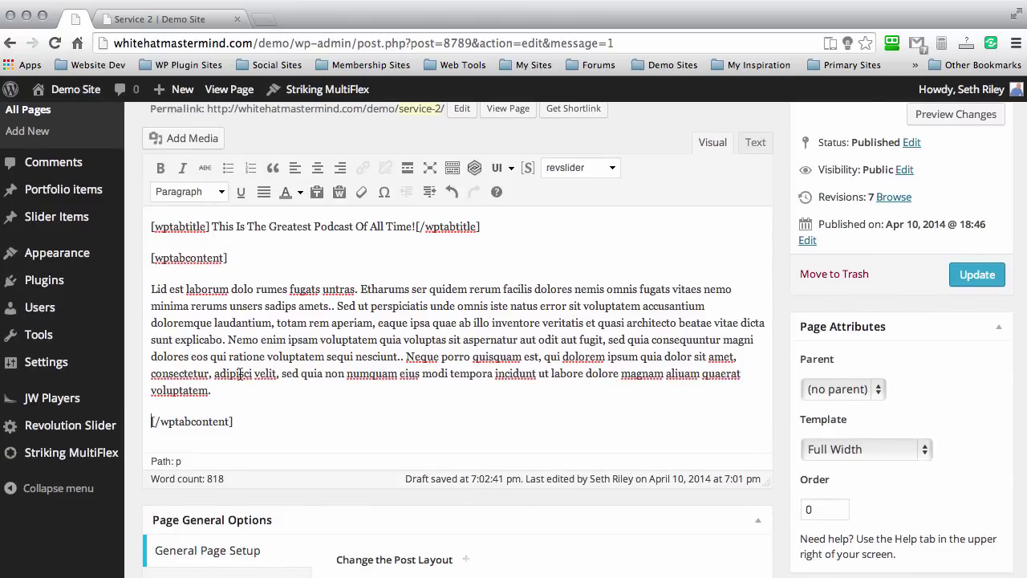
Step: Copy the entire podcast tab block, from [wptabtitle] to [/wptabcontent], and paste a duplicate on a new line below it
{"action": "left_click_drag", "start_coordinate": [246, 421], "coordinate": [138, 228]}
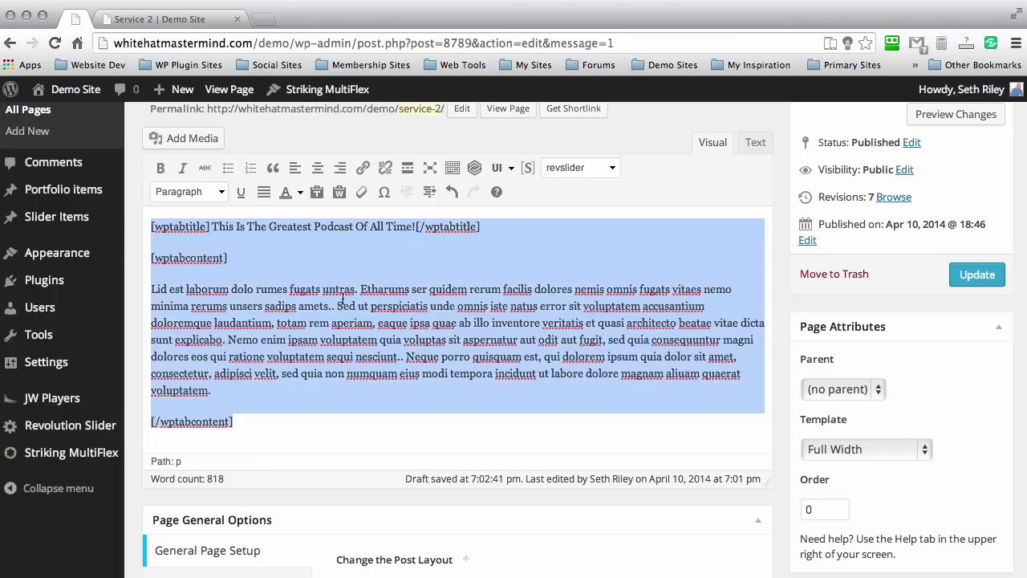
{"action": "left_click", "coordinate": [275, 415]}
{"action": "key", "text": "Return"}
{"action": "type", "text": "[wptabtitle] This Is The Greatest Podcast Of All Time![/wptabtitle] [wptabcontent] Lid est laborum dolo rumes fugats untras. Etharums ser quidem rerum facilis dolores nemis omnis fugats vitaes nemo minima rerums unsers sadips amets.. Sed ut perspiciatis unde omnis iste natus error sit voluptatem accusantium doloremque laudantium, totam rem aperiam, eaque ipsa quae ab illo inventore veritatis et quasi architecto beatae vitae dicta sunt explicabo. Nemo enim ipsam voluptatem quia voluptas sit aspernatur aut odit aut fugit, sed quia consequuntur magni dolores eos qui ratione voluptatem sequi nesciunt.. Neque porro quisquam est, qui dolorem ipsum quia dolor sit amet, consectetur, adipisci velit, sed quia non numquam eius modi tempora incidunt ut labore dolore magnam aliuam quaerat voluptatem. [/wptabcontent]"}
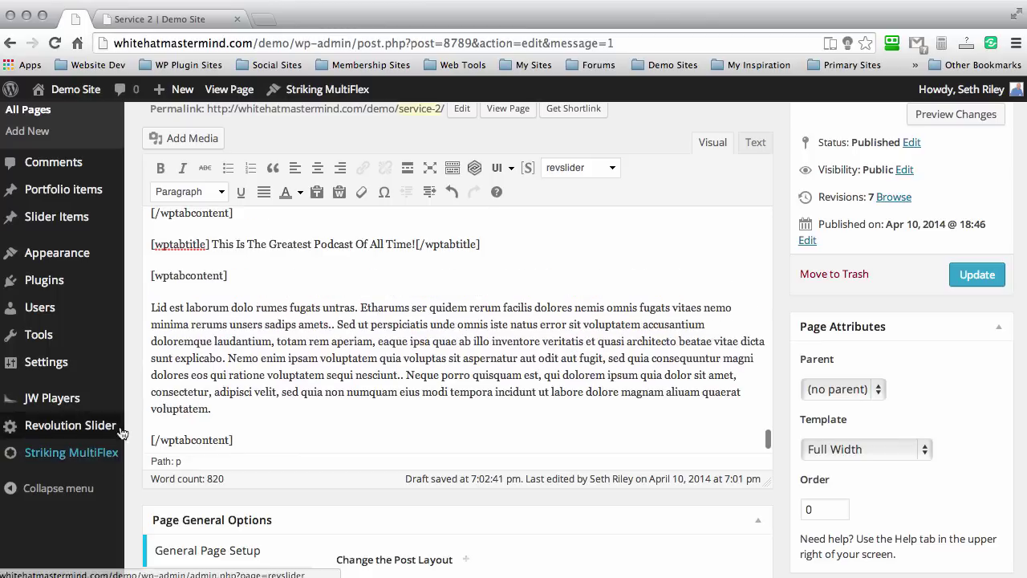
Step: Add an empty line between the vertical tab set's closing [/wptabs] and the first podcast tab's [wptabtitle]
{"action": "scroll", "coordinate": [130, 406], "scroll_direction": "up", "scroll_amount": 3}
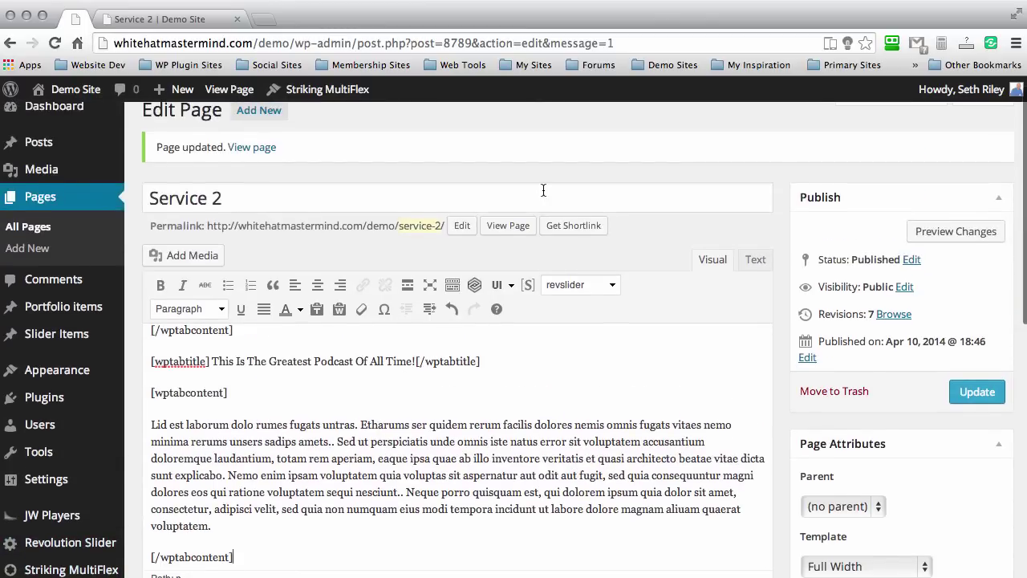
{"action": "scroll", "coordinate": [544, 192], "scroll_direction": "down", "scroll_amount": 2}
{"action": "scroll", "coordinate": [347, 391], "scroll_direction": "down", "scroll_amount": 5}
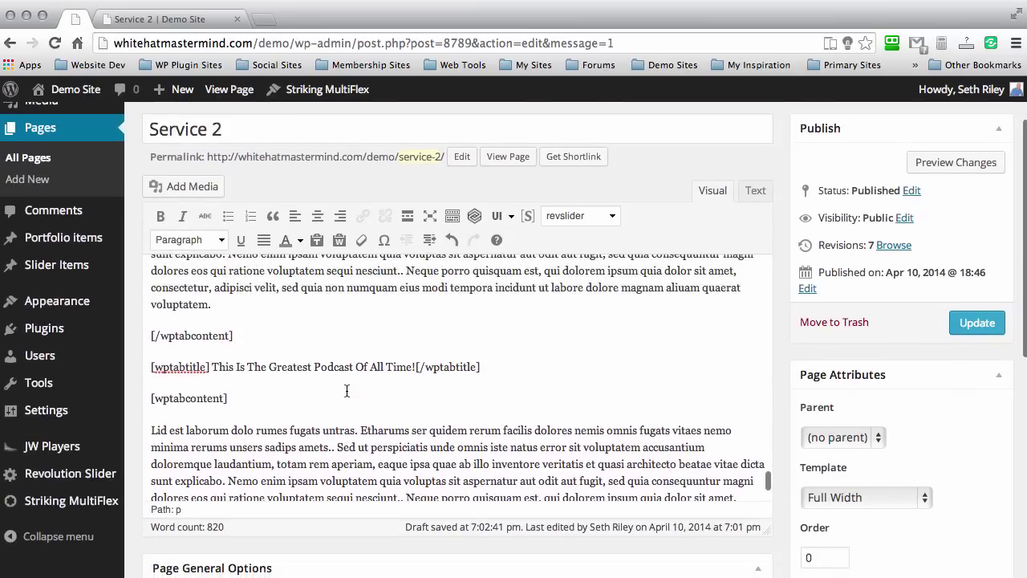
{"action": "scroll", "coordinate": [346, 391], "scroll_direction": "down", "scroll_amount": 4}
{"action": "scroll", "coordinate": [347, 390], "scroll_direction": "up", "scroll_amount": 2}
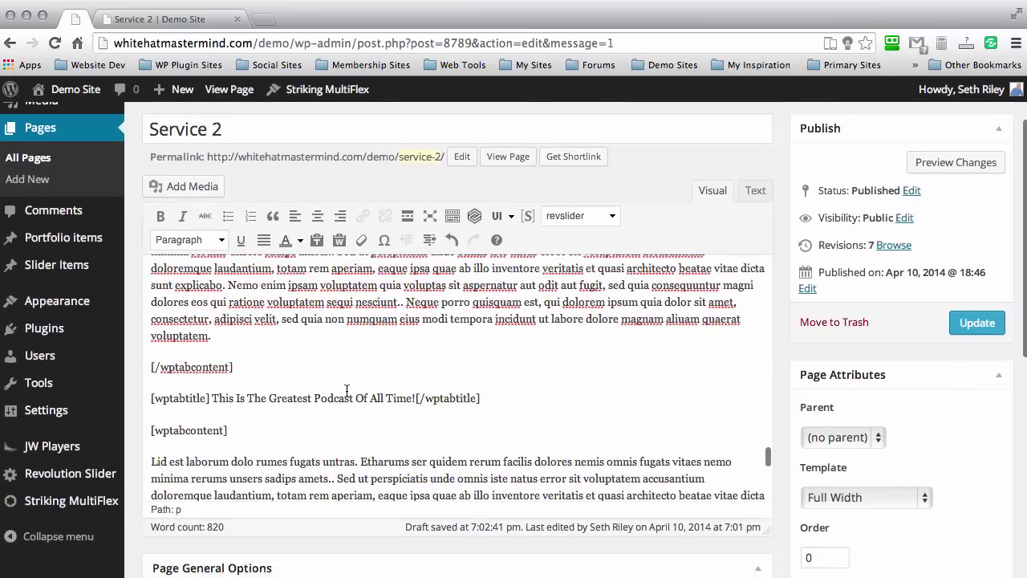
{"action": "scroll", "coordinate": [346, 391], "scroll_direction": "down", "scroll_amount": 3}
{"action": "type", "text": "[/wptabs]"}
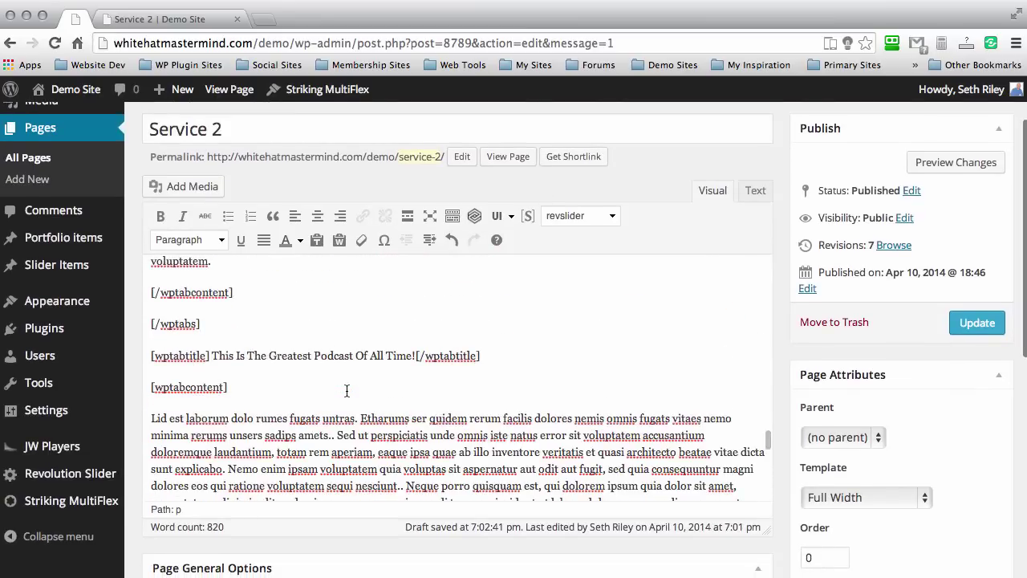
{"action": "scroll", "coordinate": [347, 391], "scroll_direction": "up", "scroll_amount": 1}
{"action": "left_click", "coordinate": [211, 377]}
{"action": "key", "text": "Return"}
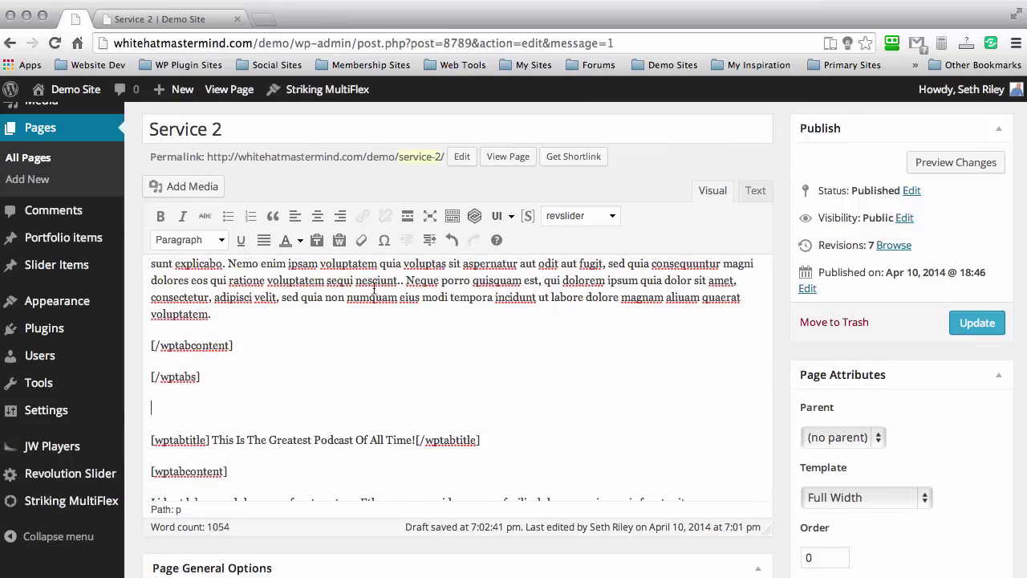
Step: Insert a WP UI tab-set wrapper on the empty line with type Accordion, style Wpui Android, effect Fade and mode Horizontal
{"action": "left_click", "coordinate": [511, 217]}
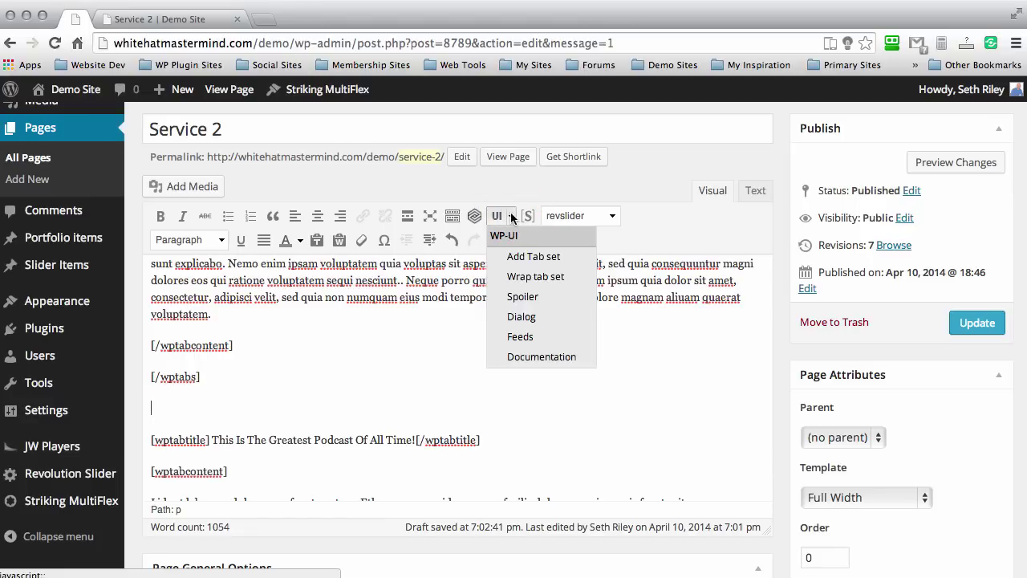
{"action": "left_click", "coordinate": [540, 277]}
{"action": "left_click", "coordinate": [433, 238]}
{"action": "left_click", "coordinate": [405, 252]}
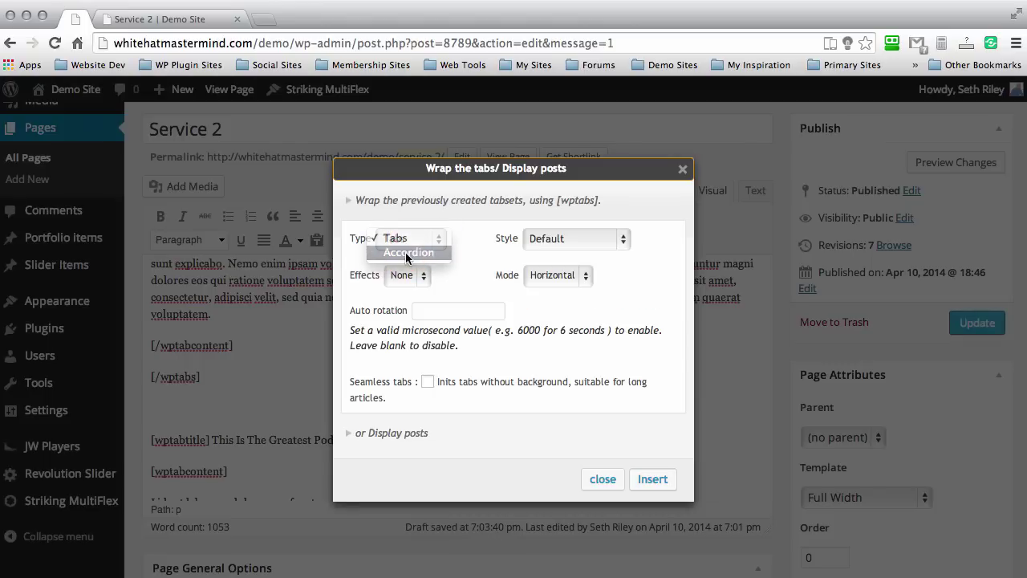
{"action": "left_click", "coordinate": [626, 238]}
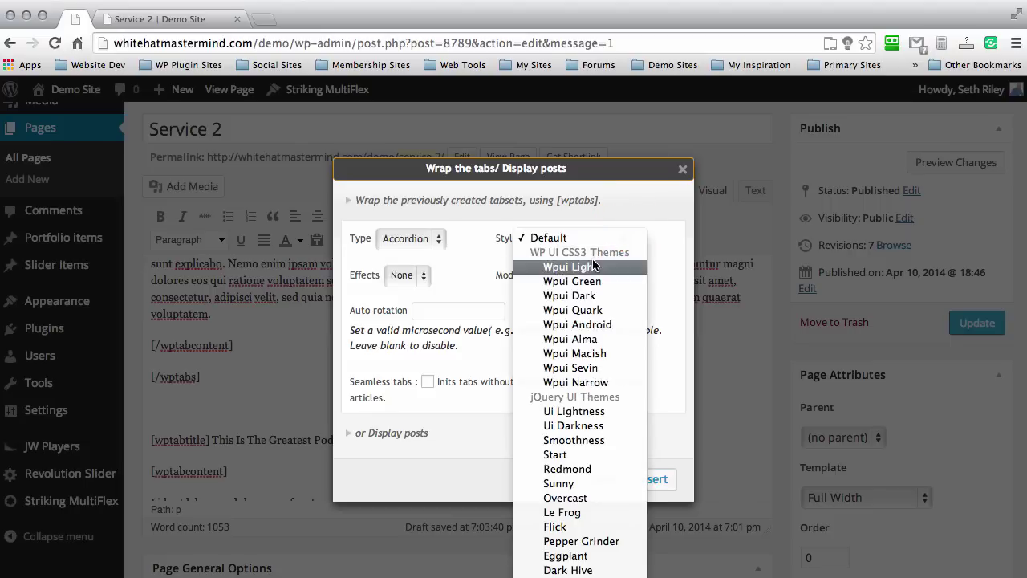
{"action": "left_click", "coordinate": [562, 325]}
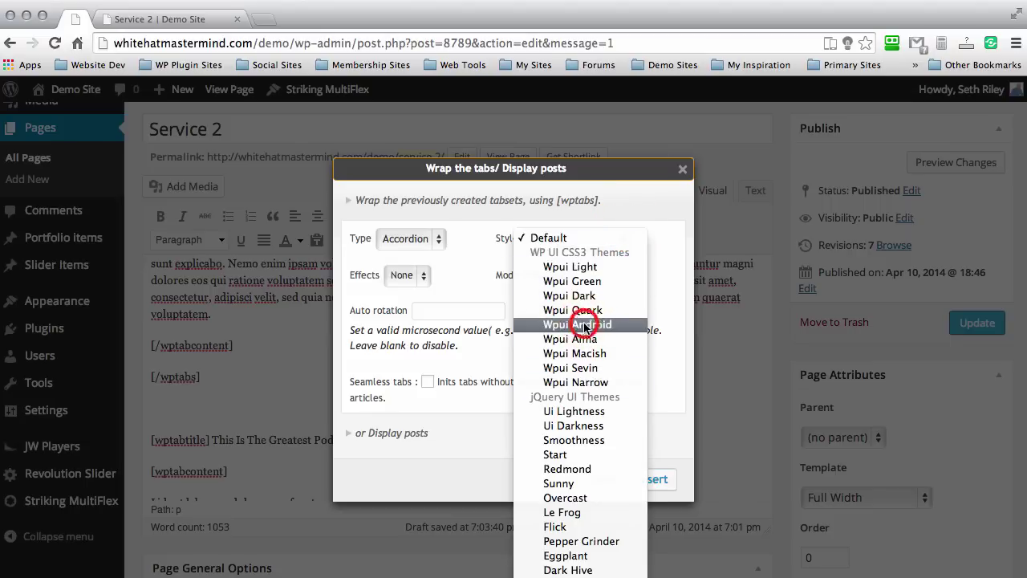
{"action": "left_click", "coordinate": [404, 273]}
{"action": "left_click", "coordinate": [408, 287]}
{"action": "left_click", "coordinate": [584, 277]}
{"action": "left_click", "coordinate": [482, 251]}
{"action": "left_click", "coordinate": [652, 478]}
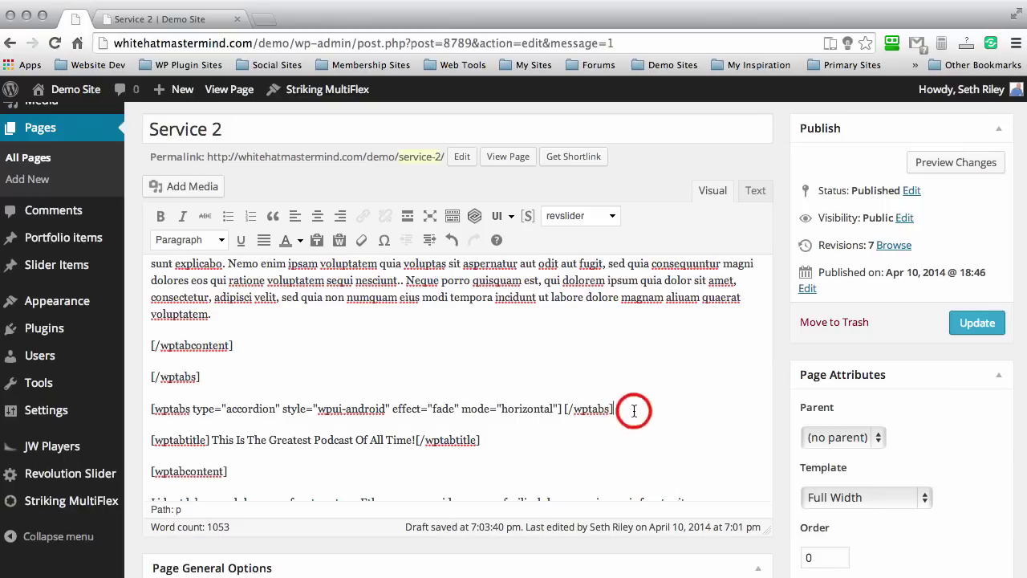
Step: Move the accordion wrapper's closing [/wptabs] to a new line below the last podcast tab's [/wptabcontent]
{"action": "left_click", "coordinate": [565, 410]}
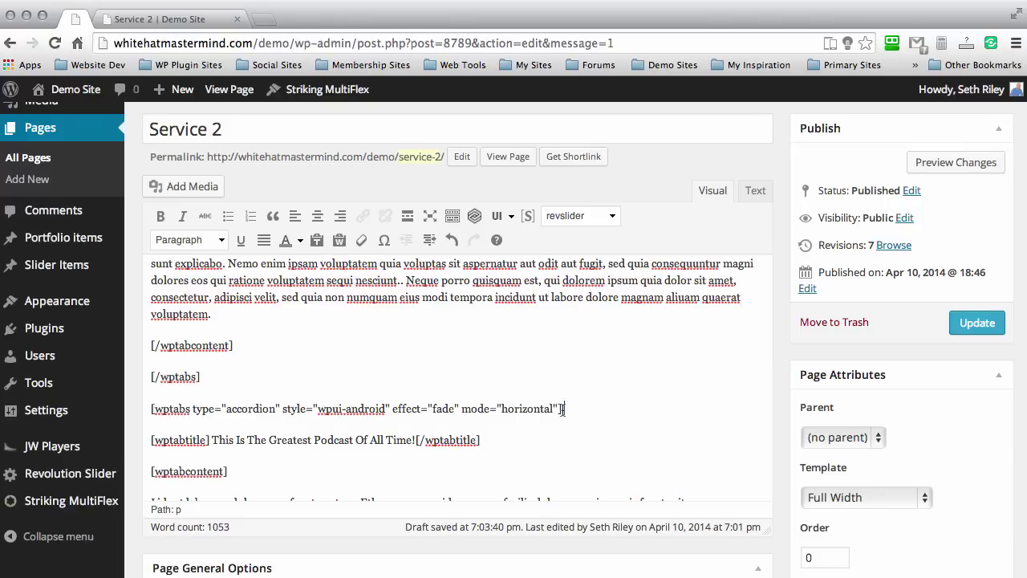
{"action": "scroll", "coordinate": [482, 391], "scroll_direction": "down", "scroll_amount": 6}
{"action": "scroll", "coordinate": [481, 392], "scroll_direction": "down", "scroll_amount": 2}
{"action": "left_click", "coordinate": [264, 383]}
{"action": "key", "text": "Return"}
{"action": "type", "text": "[/wptabs]"}
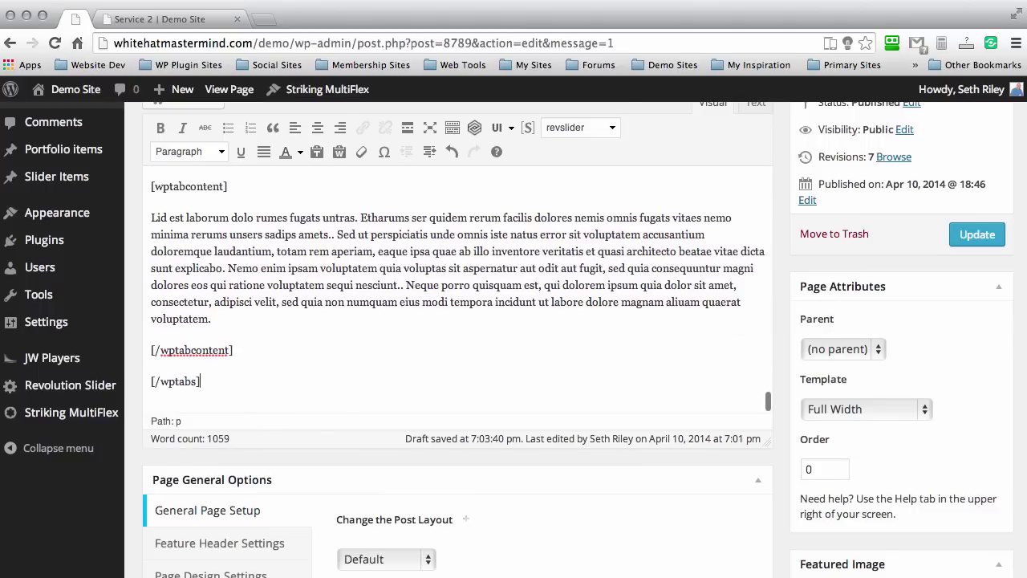
Step: In the Text editor, add the YouTube playlist iframe, 400 wide by 225 high, below the first podcast tab's [wptabcontent]
{"action": "scroll", "coordinate": [345, 415], "scroll_direction": "up", "scroll_amount": 10}
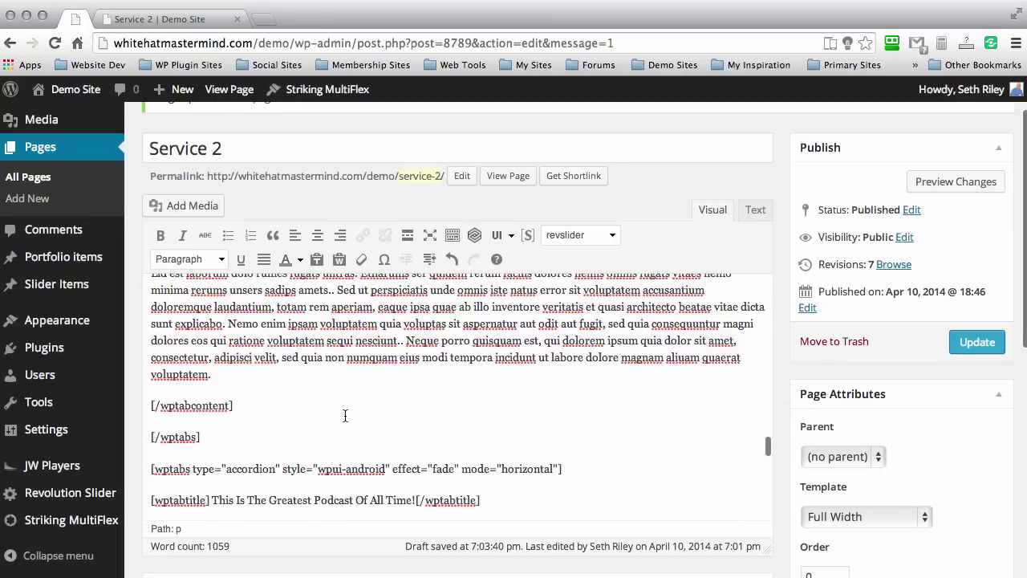
{"action": "scroll", "coordinate": [345, 414], "scroll_direction": "up", "scroll_amount": 3}
{"action": "left_click", "coordinate": [756, 209]}
{"action": "scroll", "coordinate": [418, 340], "scroll_direction": "down", "scroll_amount": 10}
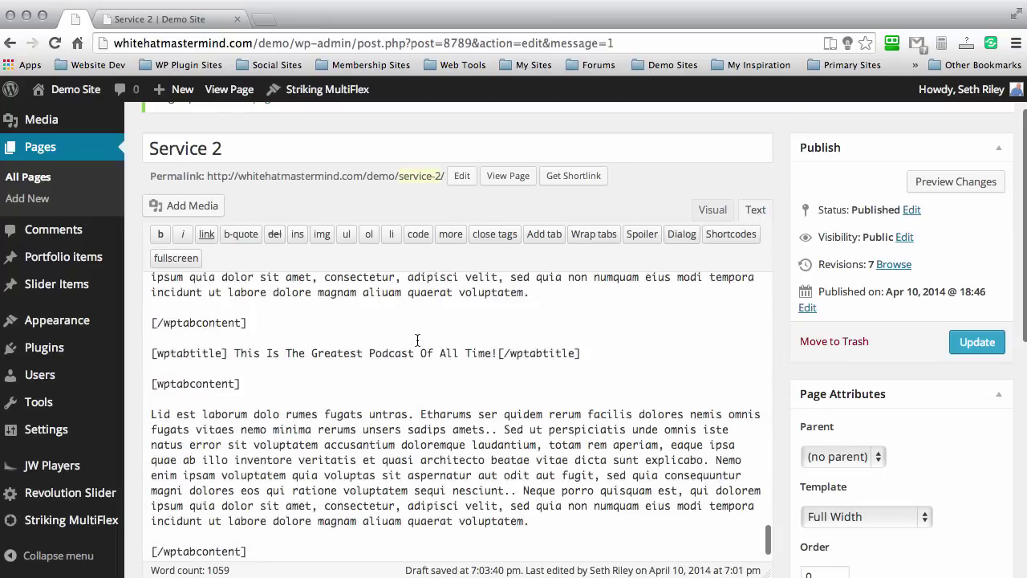
{"action": "scroll", "coordinate": [417, 340], "scroll_direction": "down", "scroll_amount": 10}
{"action": "scroll", "coordinate": [400, 354], "scroll_direction": "up", "scroll_amount": 8}
{"action": "left_click", "coordinate": [248, 187]}
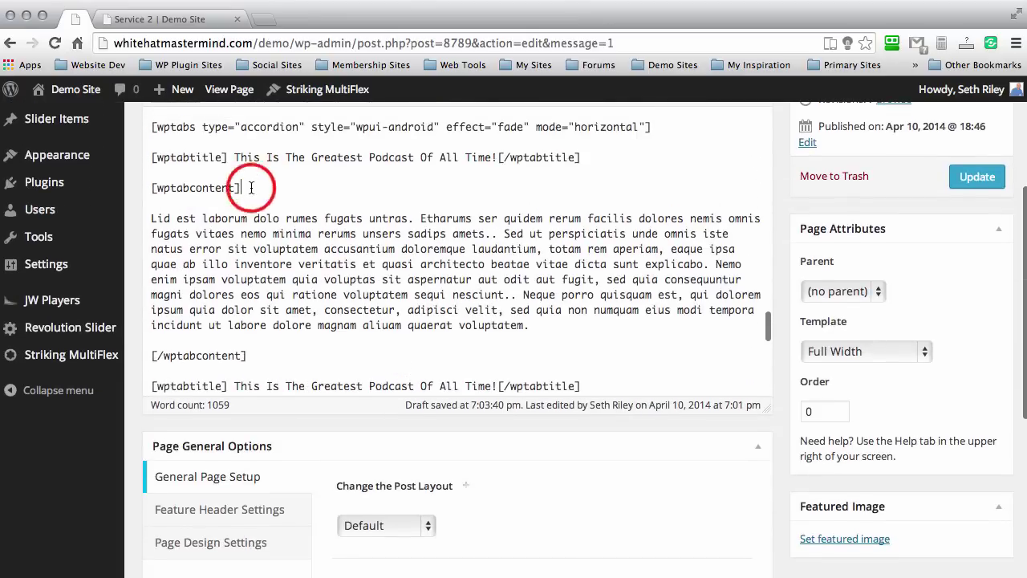
{"action": "key", "text": "Return"}
{"action": "key", "text": "Return"}
{"action": "type", "text": "<iframe src=\"//www.youtube.com/embed/scwiIL6mlGk?list=PLfBnKXaok-HMCNp0kcrZo3iM8YfpDKyxj\" height=\"225\" width=\"400\" allowfullscreen=\"\" frameborder=\"0\"></iframe>"}
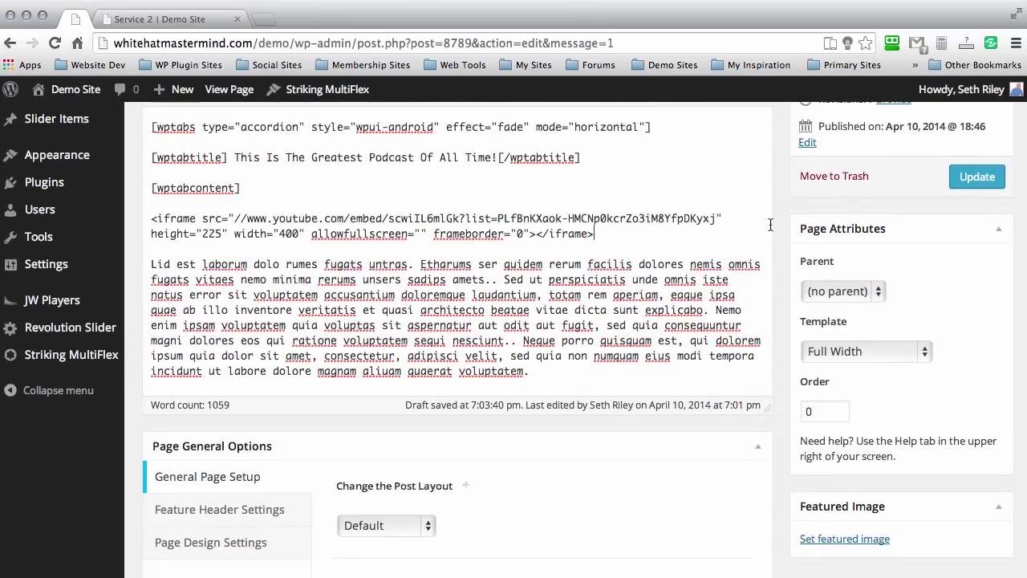
Step: Back in the Visual editor, insert a Two Columns Layout shortcode on a new line between the first podcast tab's [wptabcontent] and the video
{"action": "scroll", "coordinate": [787, 230], "scroll_direction": "up", "scroll_amount": 4}
{"action": "left_click", "coordinate": [713, 213]}
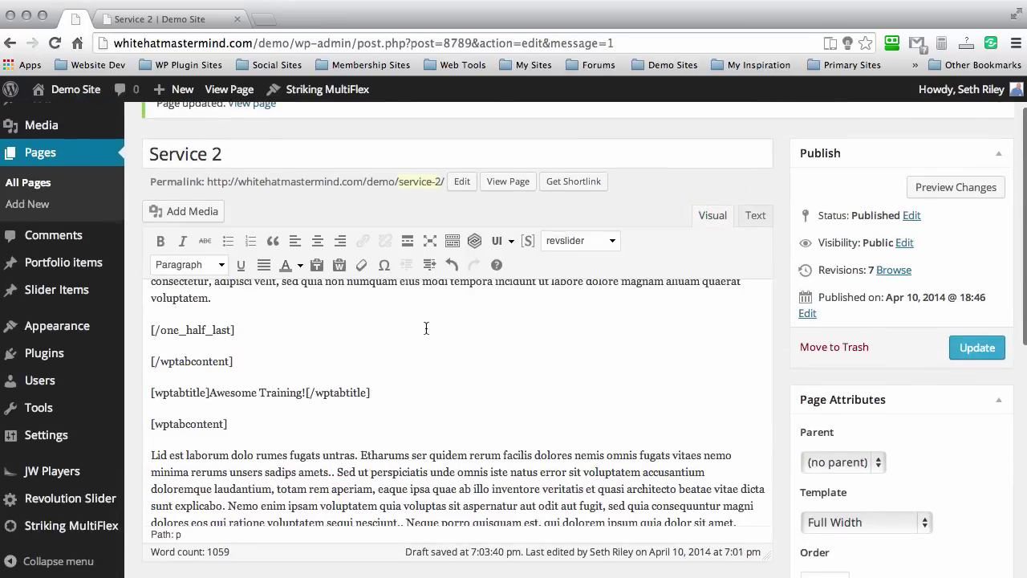
{"action": "scroll", "coordinate": [420, 329], "scroll_direction": "down", "scroll_amount": 3}
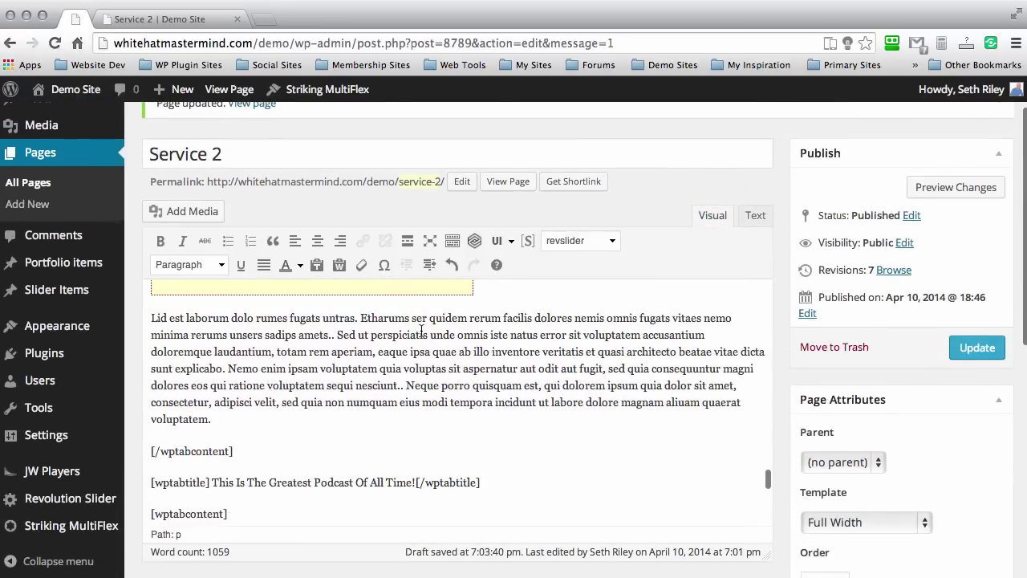
{"action": "scroll", "coordinate": [420, 330], "scroll_direction": "up", "scroll_amount": 3}
{"action": "scroll", "coordinate": [338, 413], "scroll_direction": "down", "scroll_amount": 2}
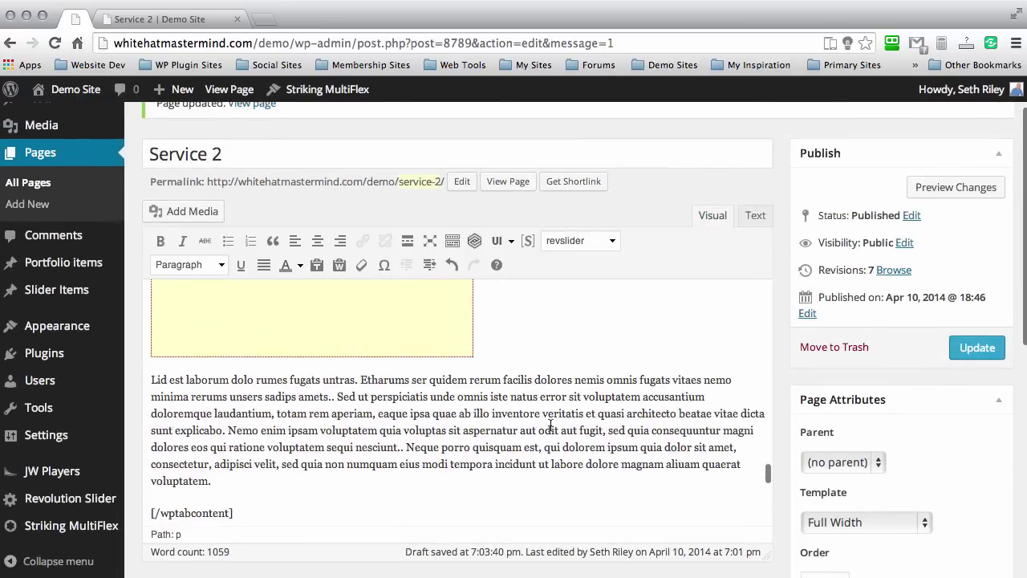
{"action": "scroll", "coordinate": [290, 450], "scroll_direction": "up", "scroll_amount": 5}
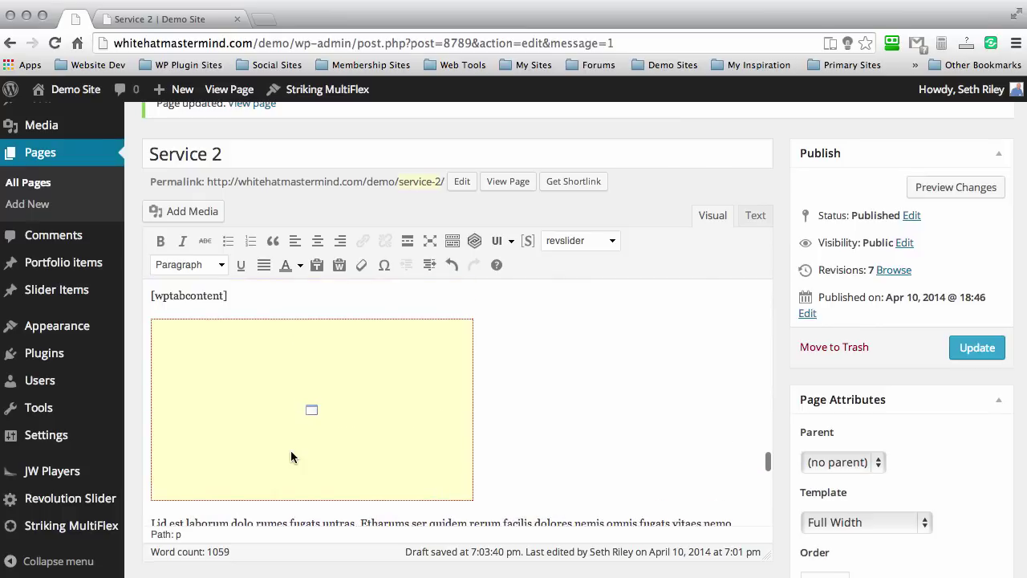
{"action": "left_click", "coordinate": [251, 372]}
{"action": "key", "text": "Return"}
{"action": "left_click", "coordinate": [527, 241]}
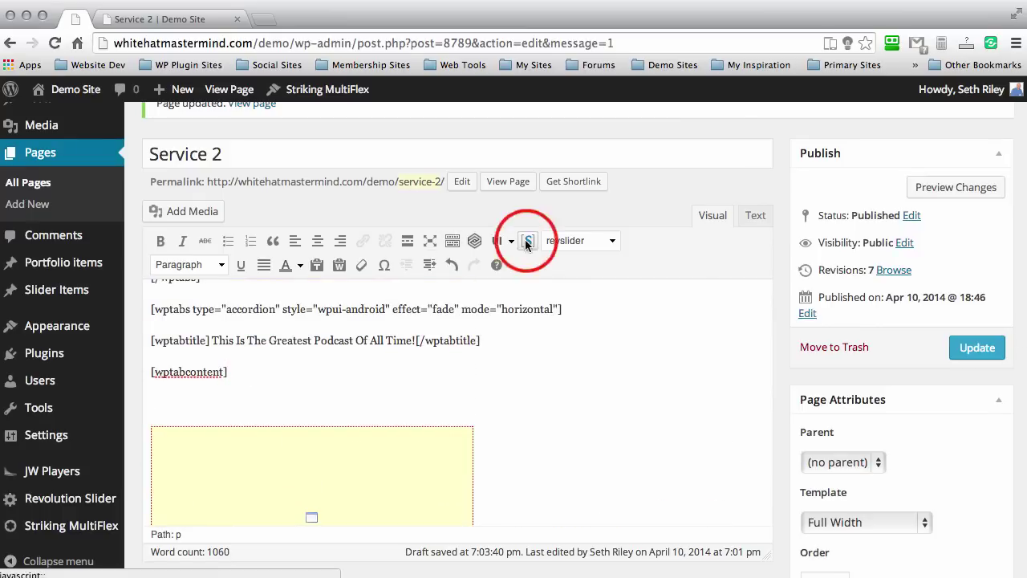
{"action": "mouse_move", "coordinate": [554, 282]}
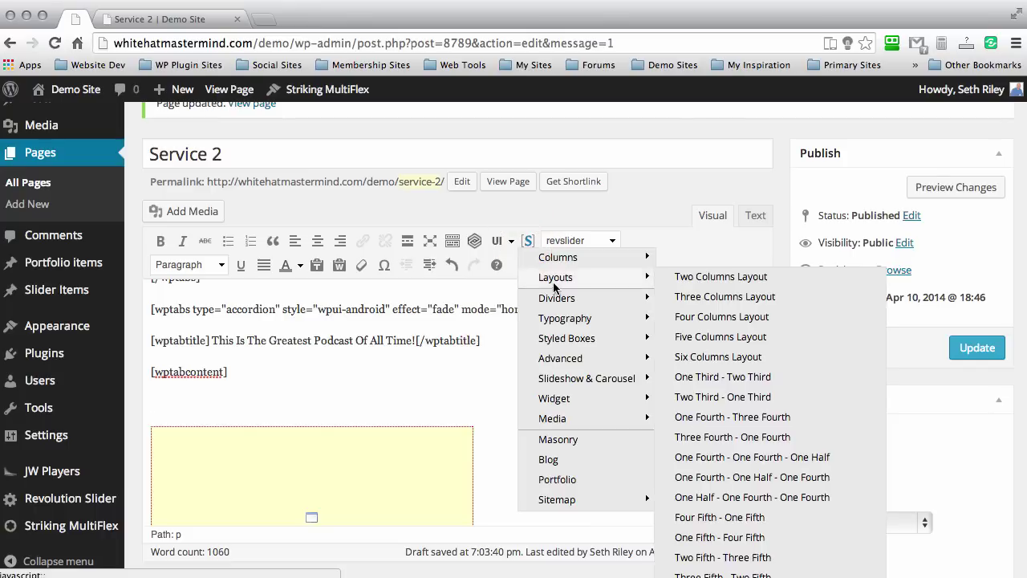
{"action": "left_click", "coordinate": [703, 279]}
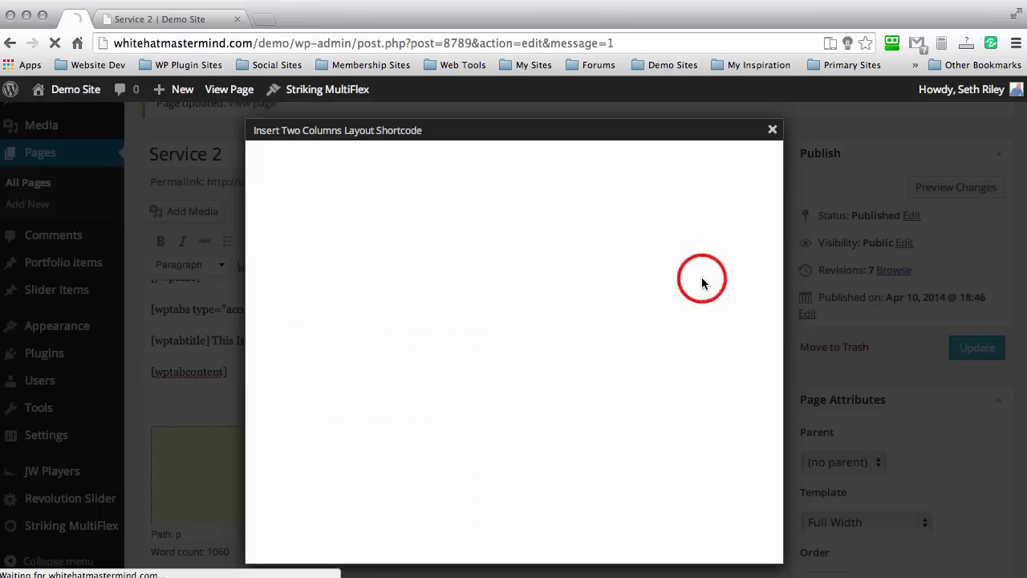
{"action": "left_click", "coordinate": [745, 538]}
Step: Move [/one_half] [one_half_last] [/one_half_last] from above the video to a new line directly below it
{"action": "left_click", "coordinate": [442, 404]}
{"action": "left_click_drag", "start_coordinate": [442, 404], "coordinate": [207, 403]}
{"action": "key", "text": "ctrl+c"}
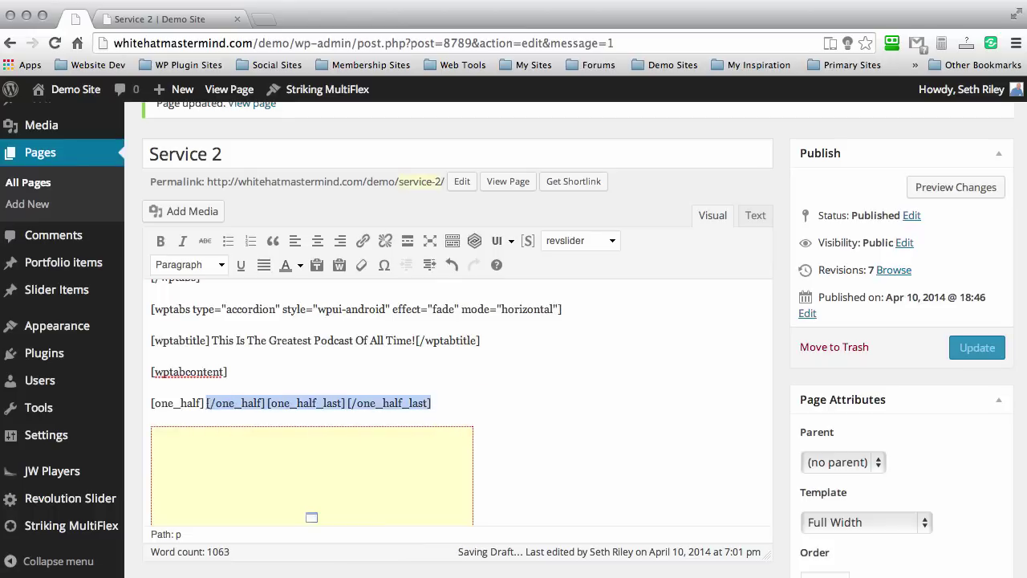
{"action": "key", "text": "BackSpace"}
{"action": "scroll", "coordinate": [345, 346], "scroll_direction": "down", "scroll_amount": 5}
{"action": "left_click", "coordinate": [502, 364]}
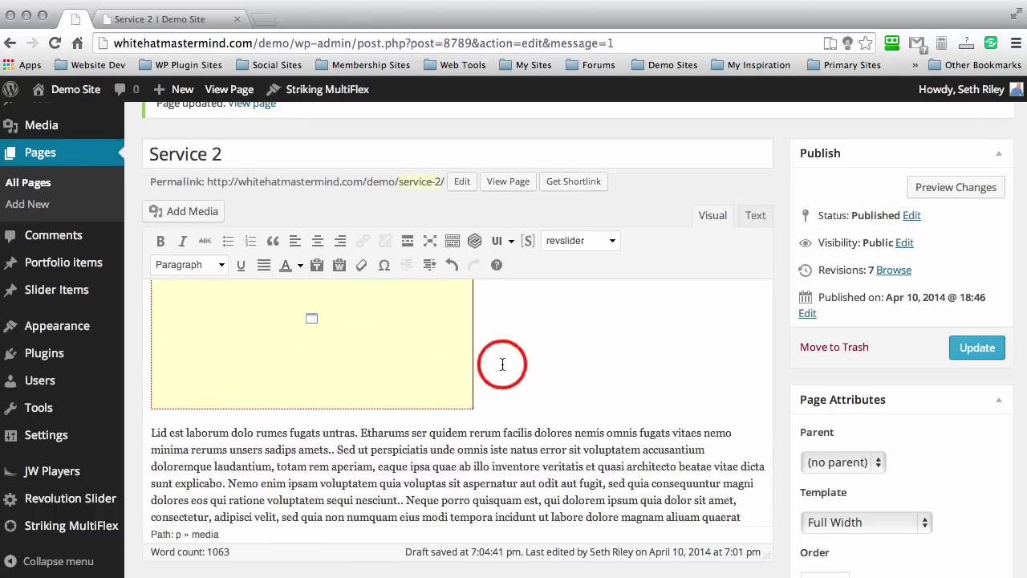
{"action": "key", "text": "Return"}
{"action": "key", "text": "ctrl+v"}
{"action": "scroll", "coordinate": [669, 335], "scroll_direction": "down", "scroll_amount": 3}
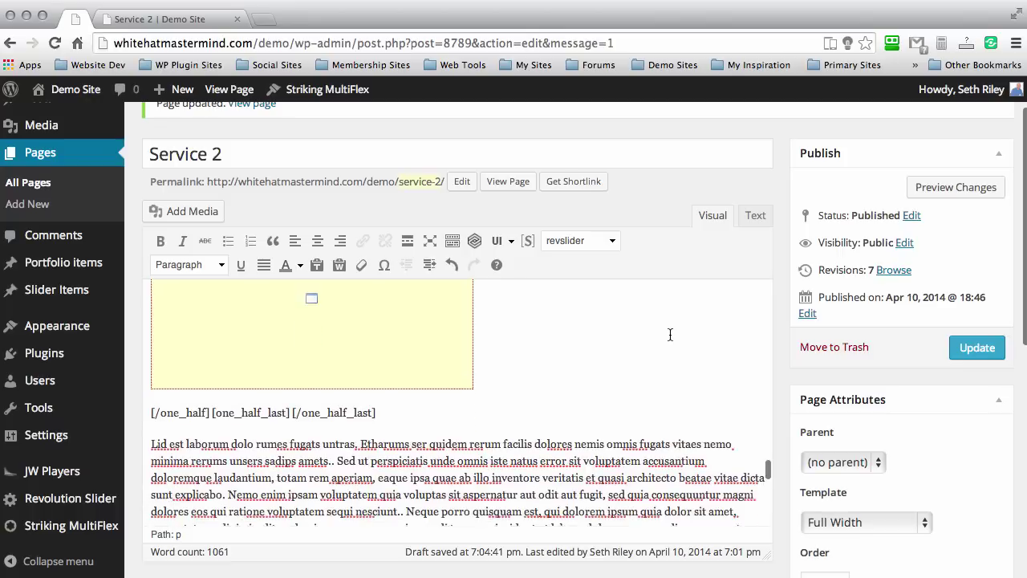
Step: Put [one_half_last] on its own line above the Lid est paragraph and move [/one_half_last] to a new line below the paragraph
{"action": "left_click", "coordinate": [213, 401]}
{"action": "key", "text": "Return"}
{"action": "left_click", "coordinate": [315, 436]}
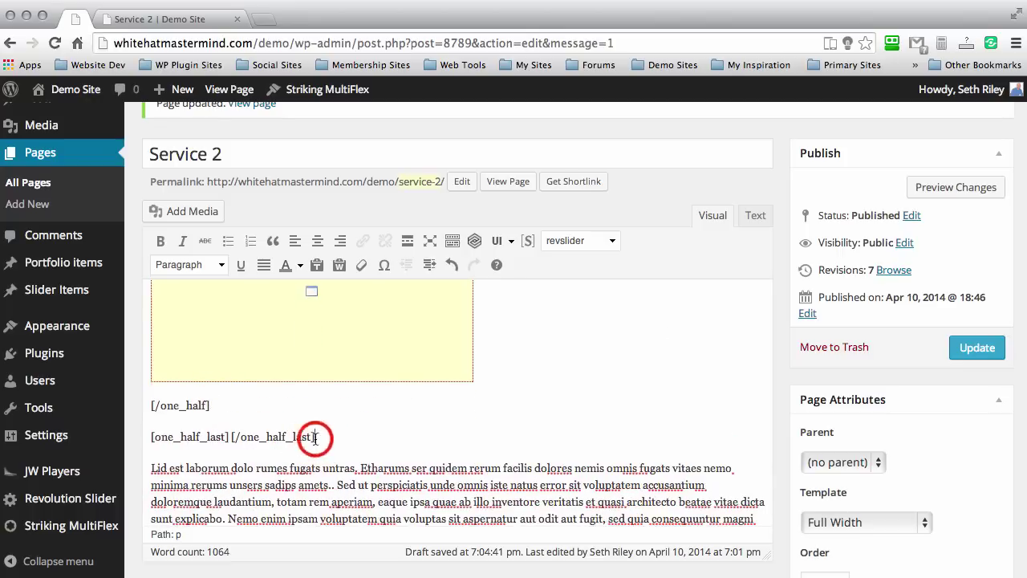
{"action": "key", "text": "ctrl+x"}
{"action": "scroll", "coordinate": [294, 431], "scroll_direction": "down", "scroll_amount": 5}
{"action": "left_click", "coordinate": [242, 426]}
{"action": "key", "text": "Return"}
{"action": "key", "text": "ctrl+v"}
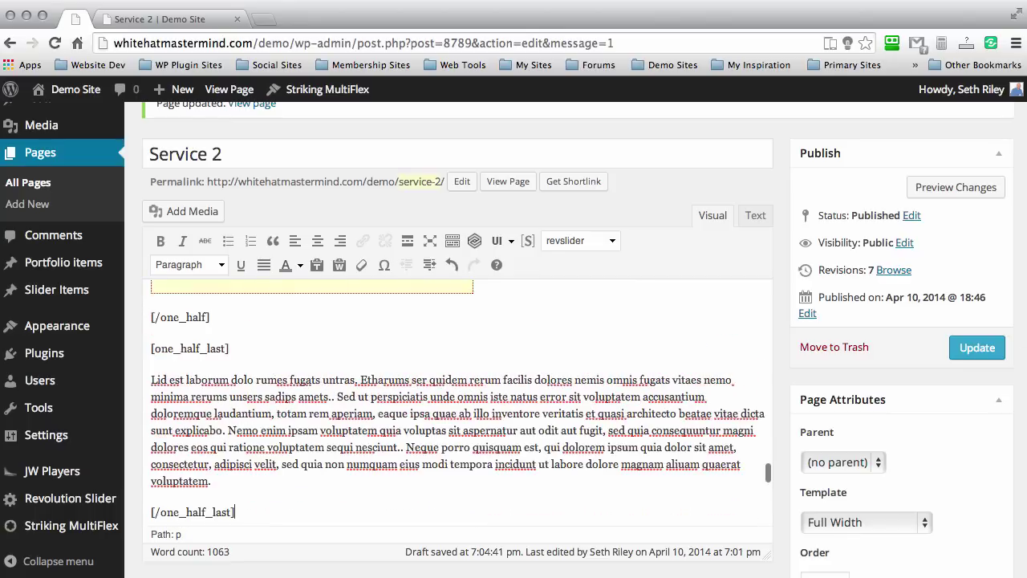
Step: Update the page and test the podcast accordion's sections on the live Service 2 page
{"action": "left_click", "coordinate": [980, 349]}
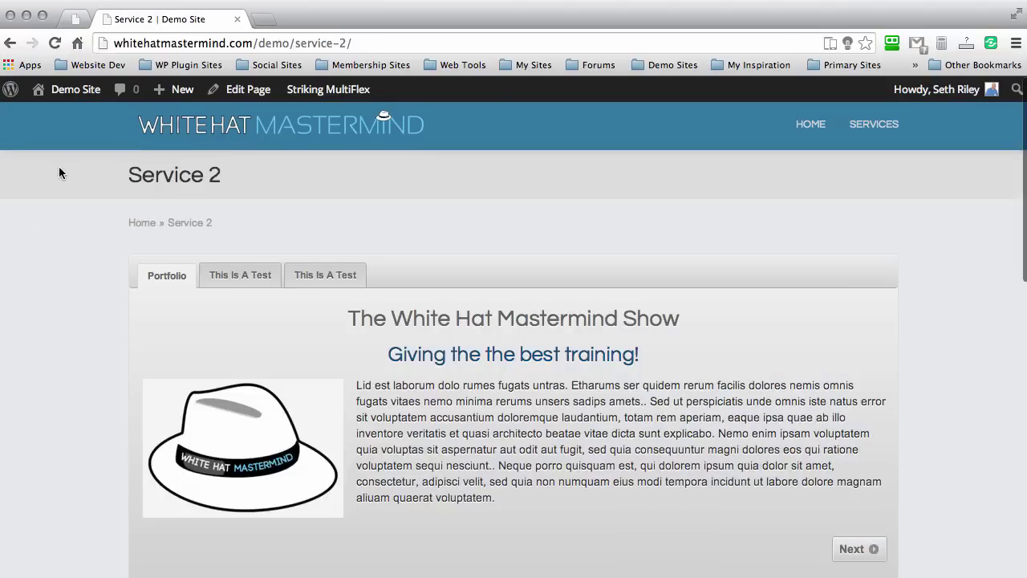
{"action": "scroll", "coordinate": [58, 166], "scroll_direction": "down", "scroll_amount": 2}
{"action": "scroll", "coordinate": [59, 168], "scroll_direction": "down", "scroll_amount": 5}
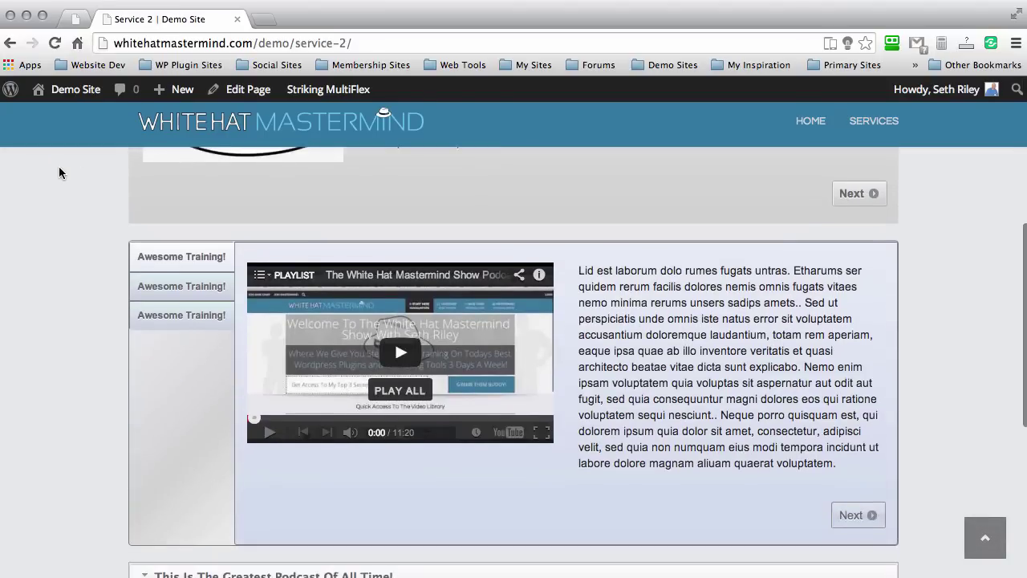
{"action": "scroll", "coordinate": [59, 171], "scroll_direction": "down", "scroll_amount": 7}
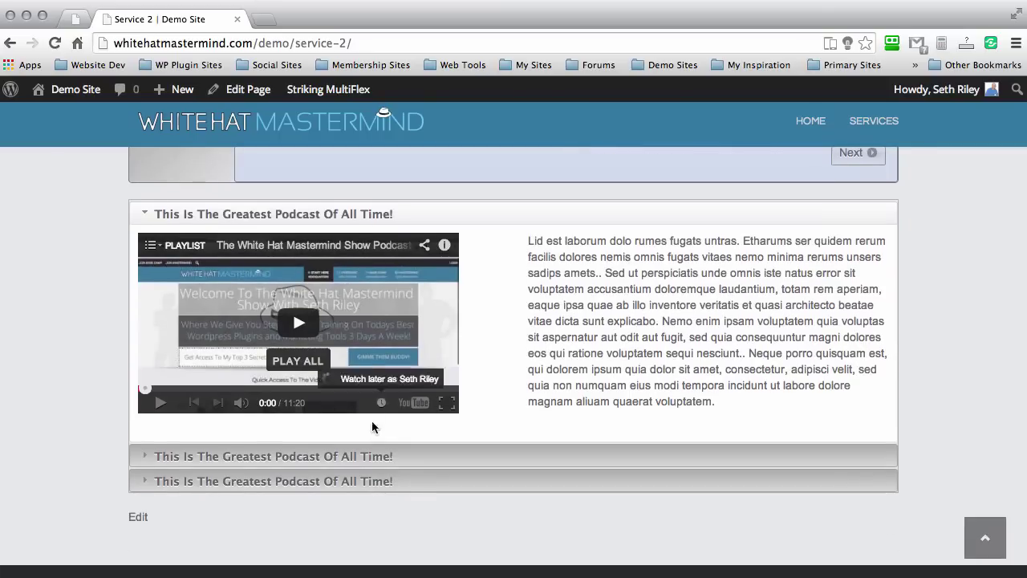
{"action": "left_click", "coordinate": [495, 454]}
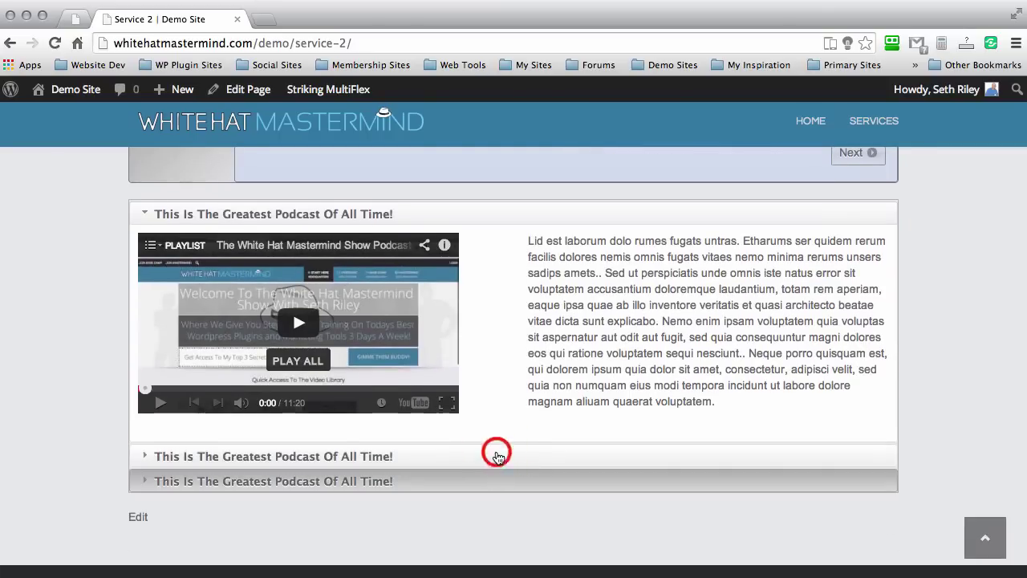
{"action": "left_click", "coordinate": [404, 506]}
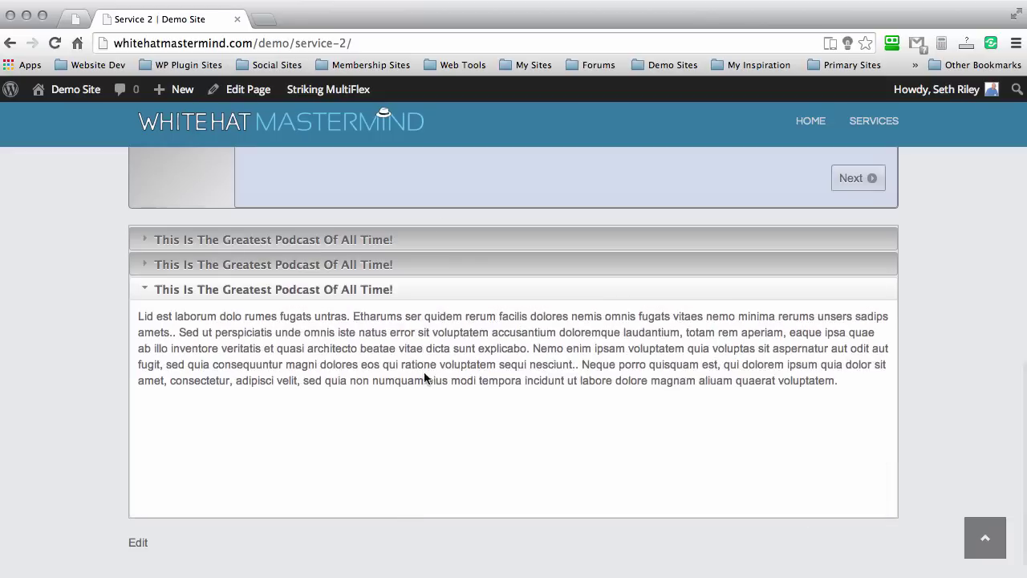
{"action": "left_click", "coordinate": [417, 239]}
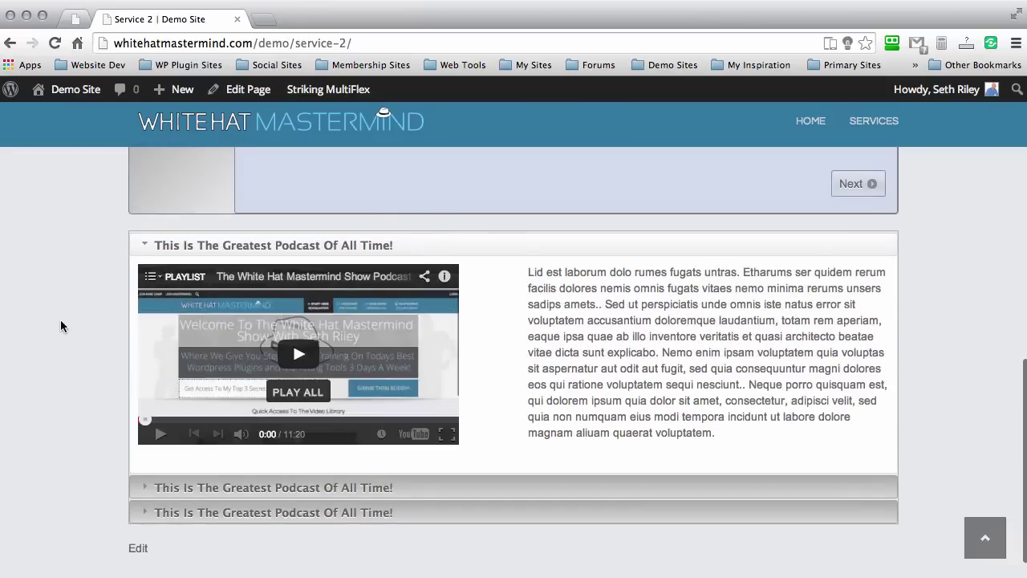
{"action": "scroll", "coordinate": [60, 320], "scroll_direction": "up", "scroll_amount": 10}
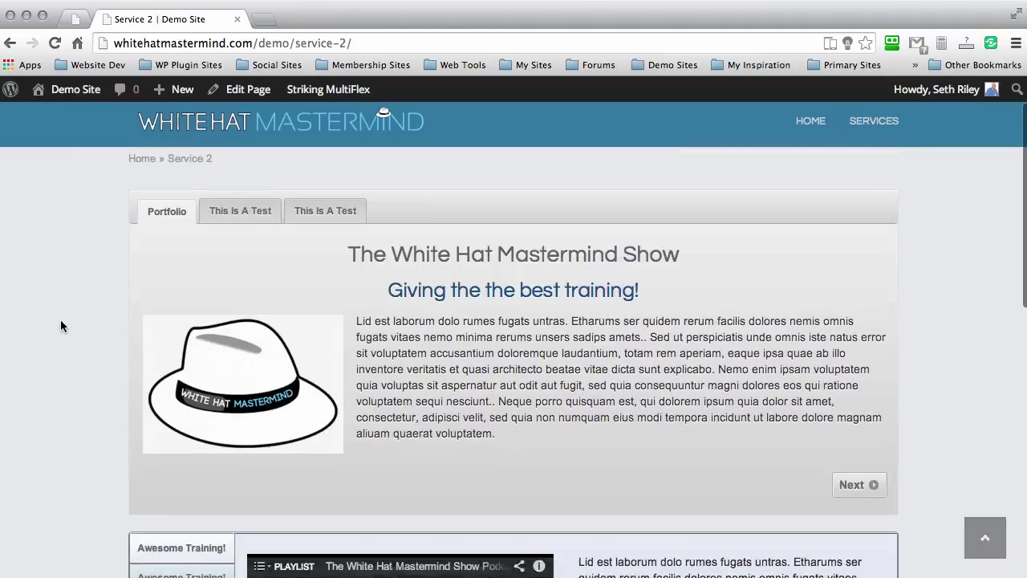
Step: Look over the horizontal tabs, vertical tabs and podcast accordion on the live Service 2 page
{"action": "left_click", "coordinate": [511, 130]}
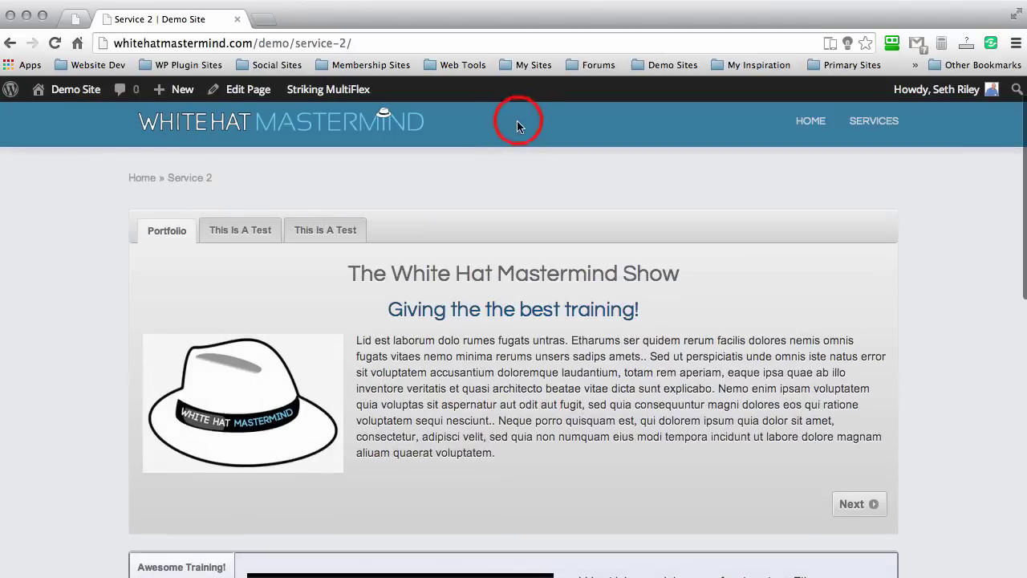
{"action": "scroll", "coordinate": [64, 193], "scroll_direction": "up", "scroll_amount": 2}
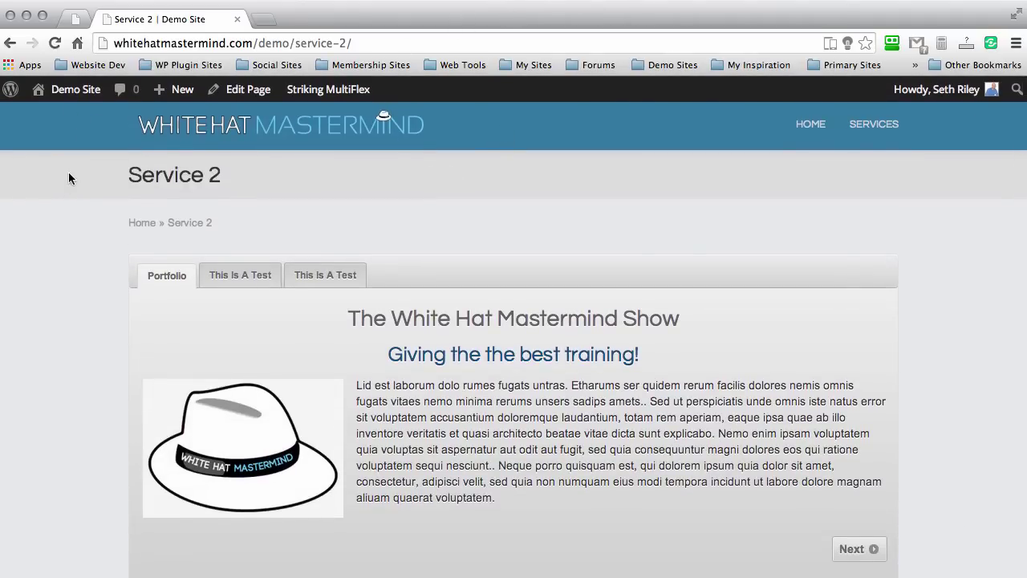
{"action": "scroll", "coordinate": [69, 178], "scroll_direction": "down", "scroll_amount": 10}
{"action": "scroll", "coordinate": [68, 178], "scroll_direction": "up", "scroll_amount": 4}
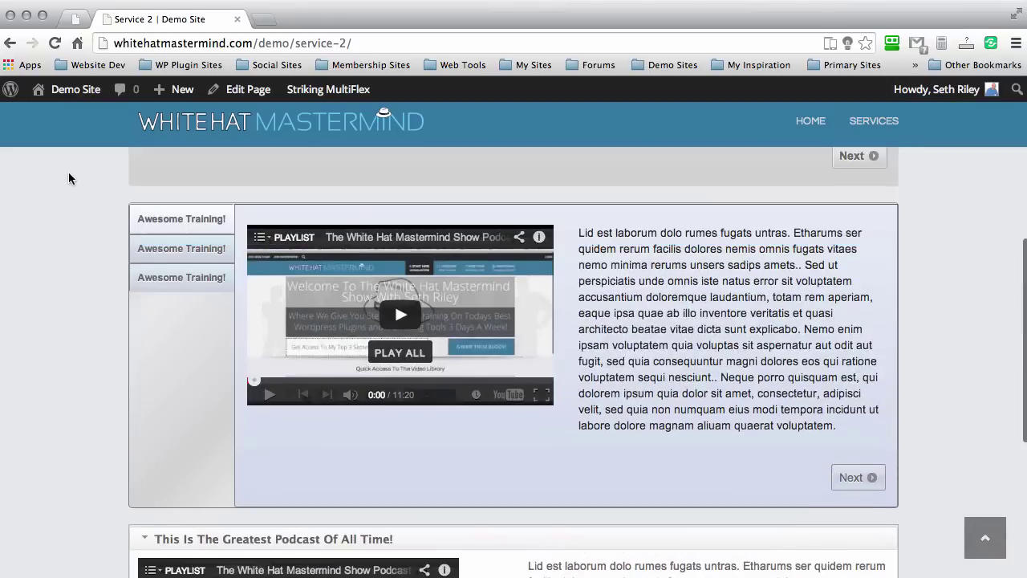
{"action": "scroll", "coordinate": [68, 178], "scroll_direction": "up", "scroll_amount": 5}
{"action": "scroll", "coordinate": [68, 179], "scroll_direction": "down", "scroll_amount": 5}
{"action": "scroll", "coordinate": [68, 178], "scroll_direction": "down", "scroll_amount": 5}
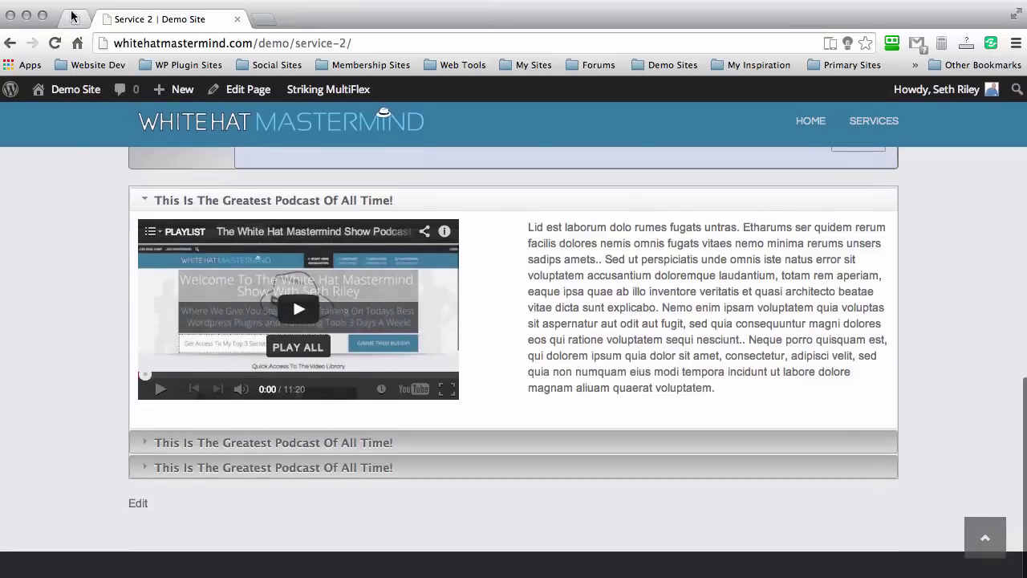
Step: Return to the Service 2 page editor and view the available WP-UI shortcode options
{"action": "left_click", "coordinate": [75, 20]}
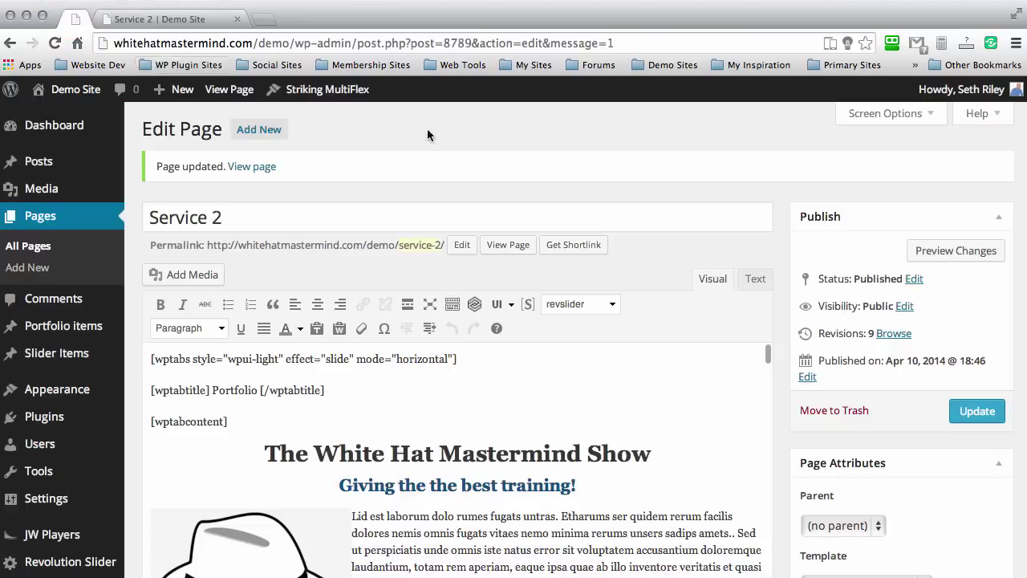
{"action": "left_click", "coordinate": [512, 305]}
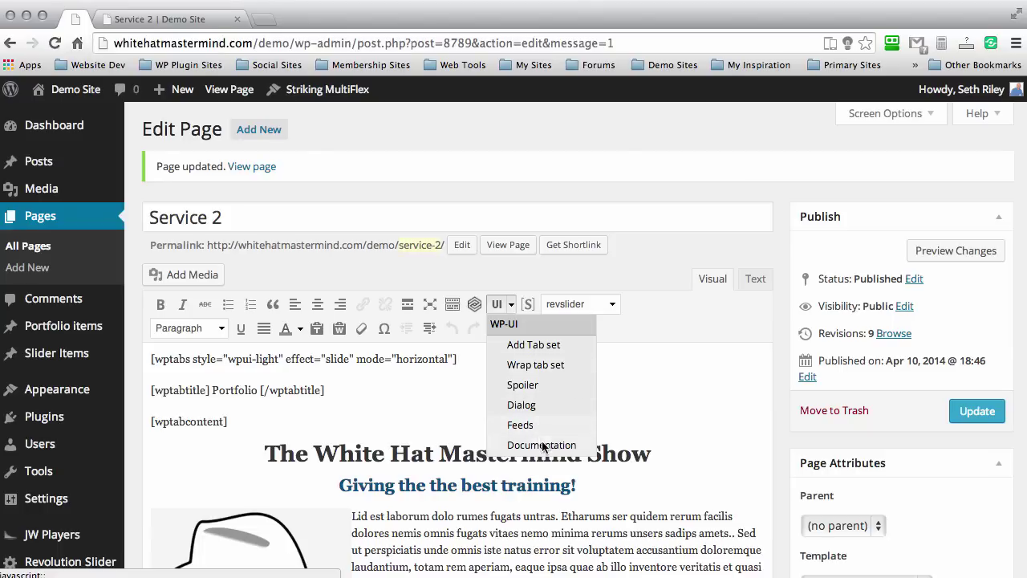
{"action": "left_click", "coordinate": [648, 270]}
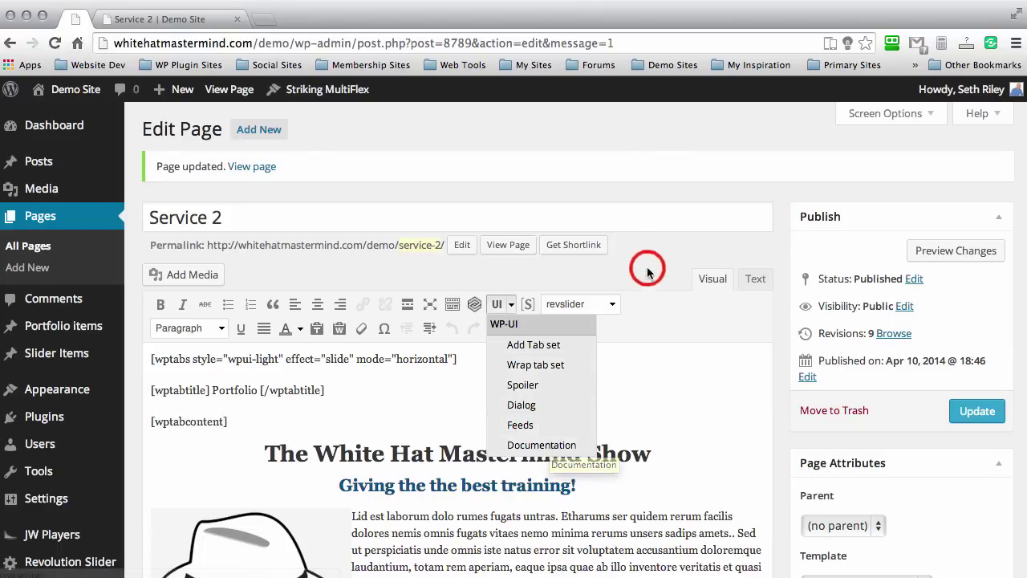
Step: Open the WP UI plugin settings and review the General options for tabs, accordions, dialogs and navigation
{"action": "scroll", "coordinate": [131, 160], "scroll_direction": "down", "scroll_amount": 1}
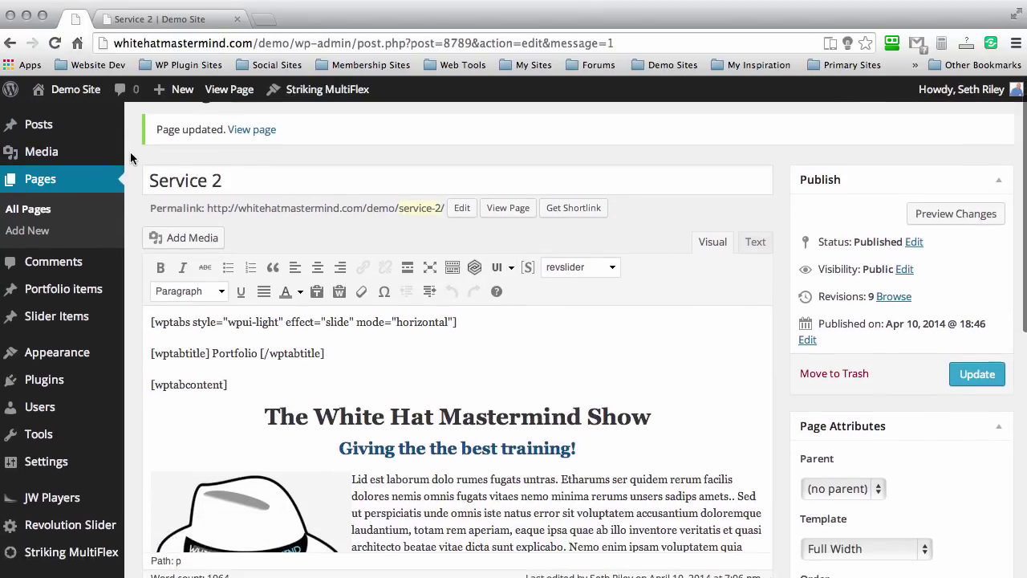
{"action": "scroll", "coordinate": [131, 158], "scroll_direction": "down", "scroll_amount": 1}
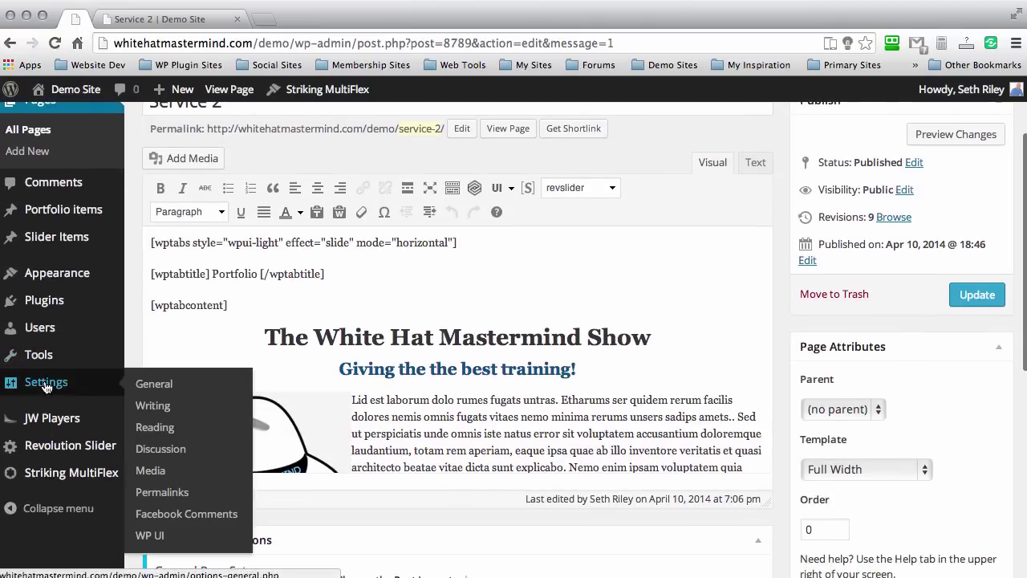
{"action": "left_click", "coordinate": [143, 533]}
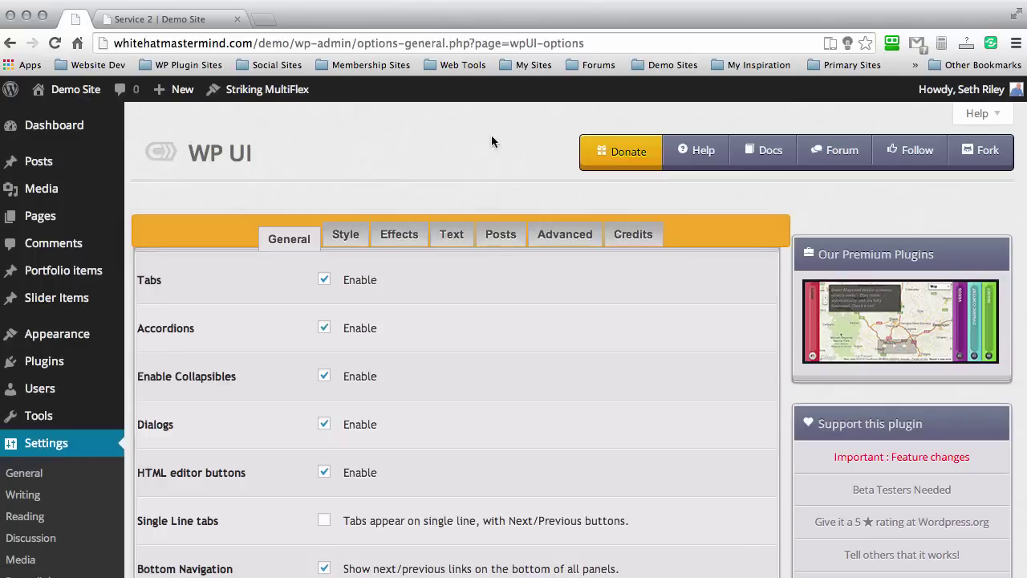
{"action": "scroll", "coordinate": [503, 126], "scroll_direction": "down", "scroll_amount": 2}
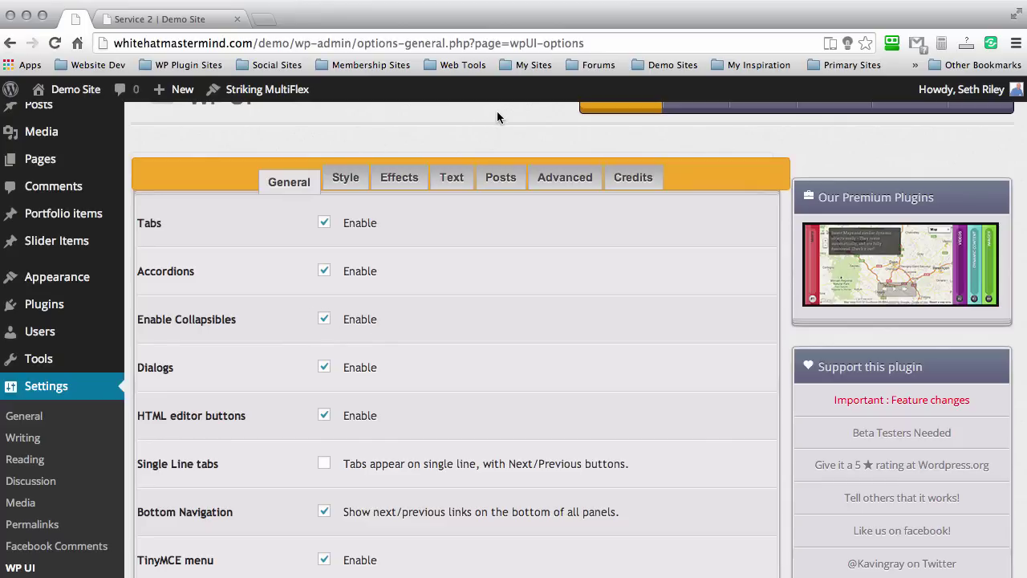
{"action": "scroll", "coordinate": [497, 117], "scroll_direction": "down", "scroll_amount": 3}
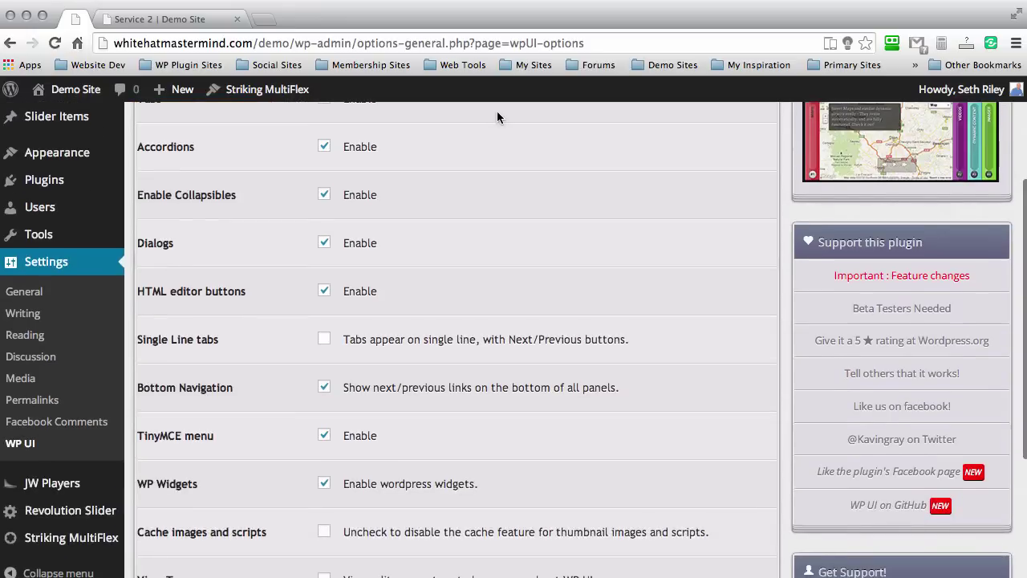
{"action": "scroll", "coordinate": [497, 117], "scroll_direction": "down", "scroll_amount": 2}
{"action": "scroll", "coordinate": [497, 117], "scroll_direction": "down", "scroll_amount": 2}
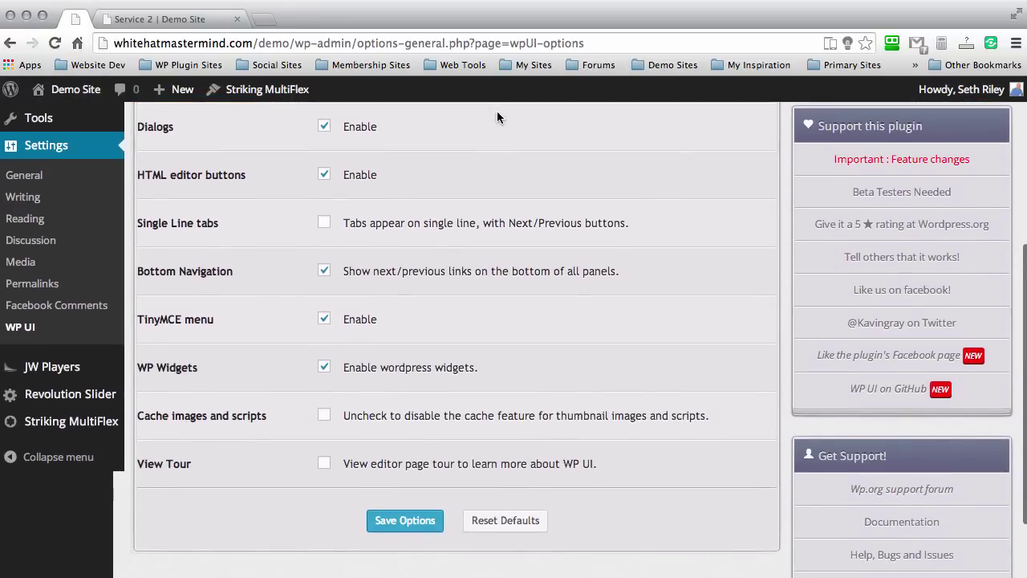
{"action": "scroll", "coordinate": [496, 117], "scroll_direction": "down", "scroll_amount": 2}
{"action": "scroll", "coordinate": [497, 117], "scroll_direction": "up", "scroll_amount": 2}
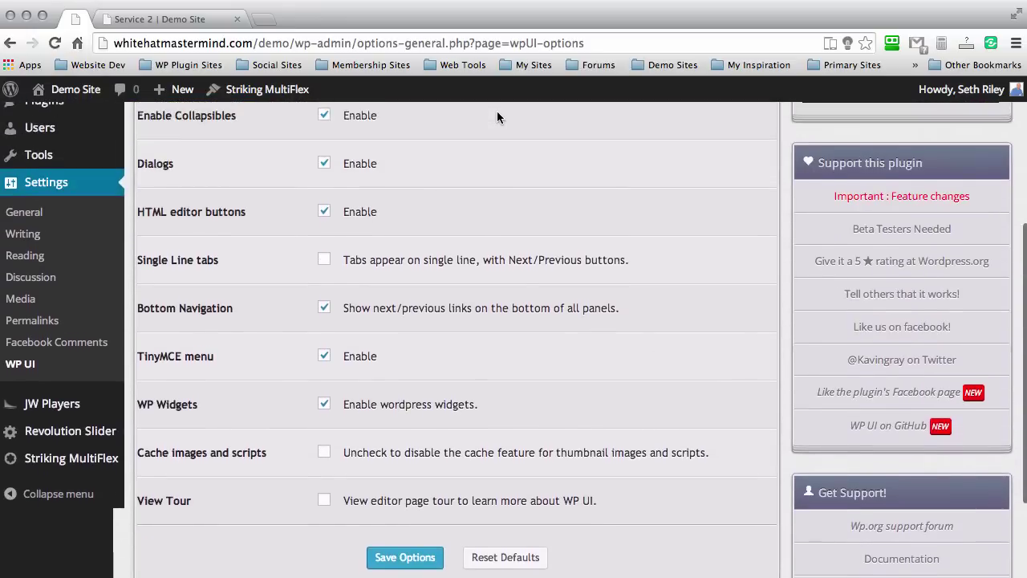
{"action": "scroll", "coordinate": [496, 117], "scroll_direction": "up", "scroll_amount": 5}
Step: Examine the WP UI Style, Effects, Advanced and Text settings, and return to the General options
{"action": "left_click", "coordinate": [345, 175]}
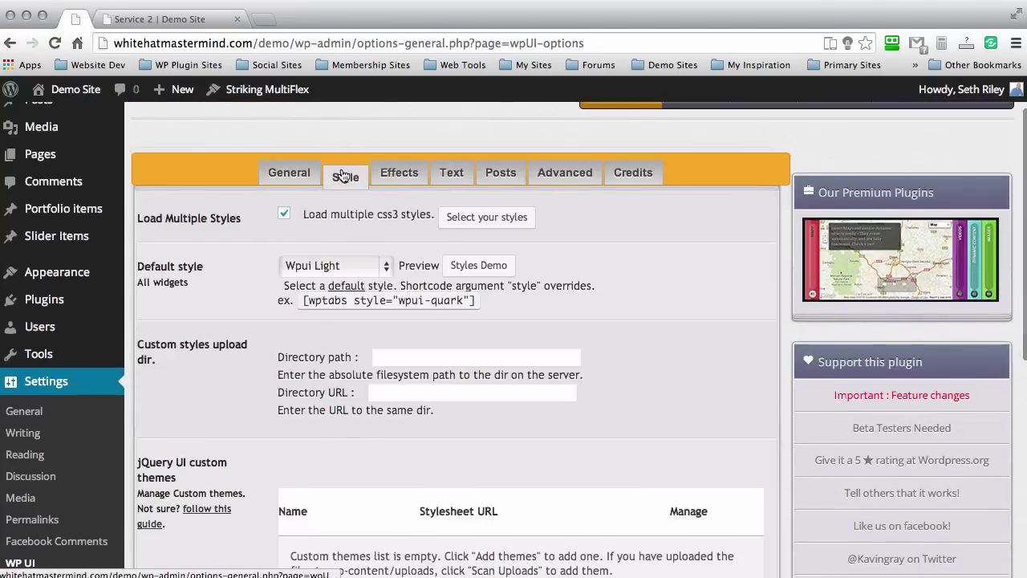
{"action": "left_click", "coordinate": [398, 175]}
{"action": "left_click", "coordinate": [543, 178]}
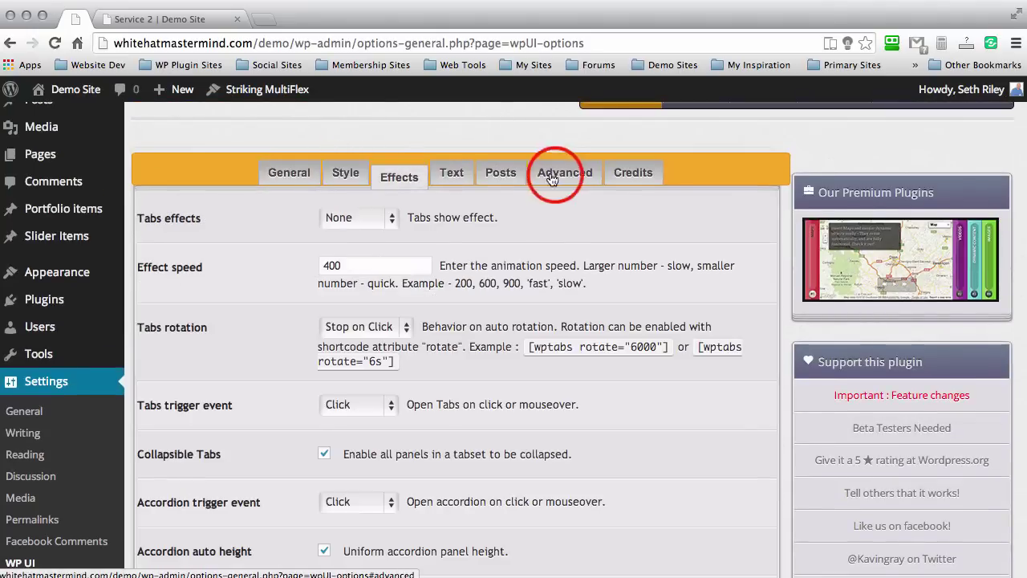
{"action": "scroll", "coordinate": [481, 130], "scroll_direction": "down", "scroll_amount": 2}
{"action": "left_click", "coordinate": [451, 107]}
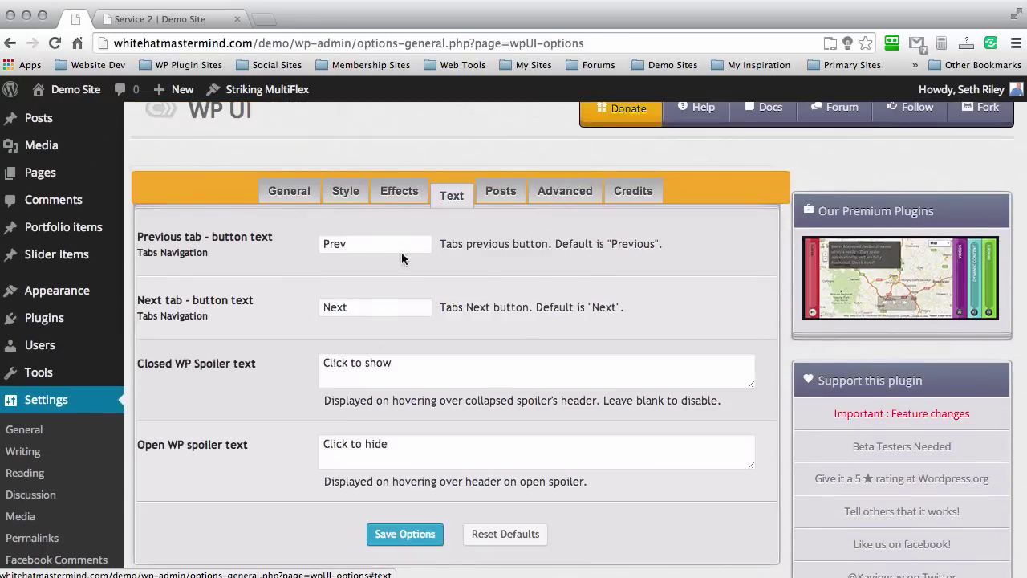
{"action": "left_click", "coordinate": [396, 190]}
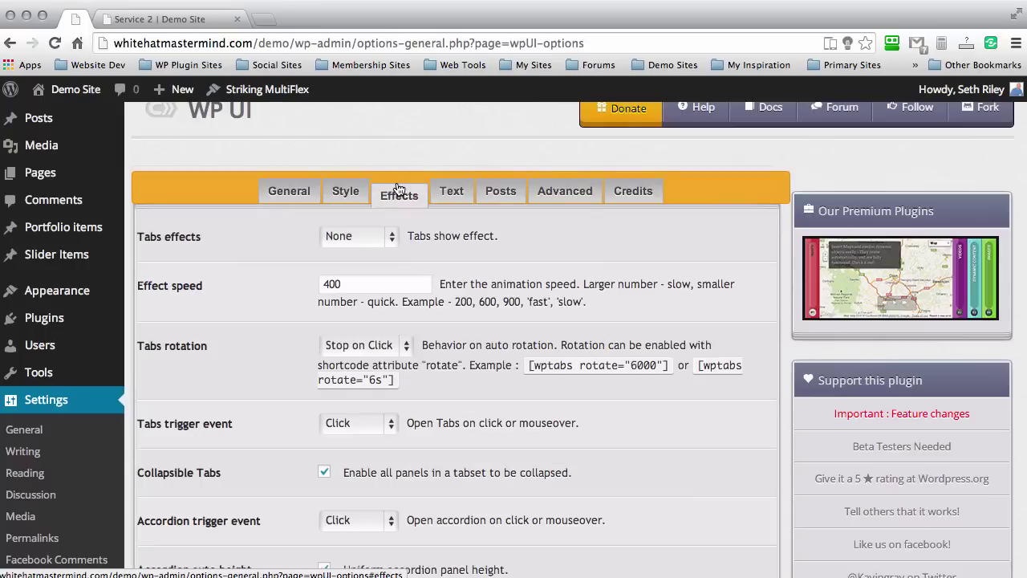
{"action": "left_click", "coordinate": [345, 186]}
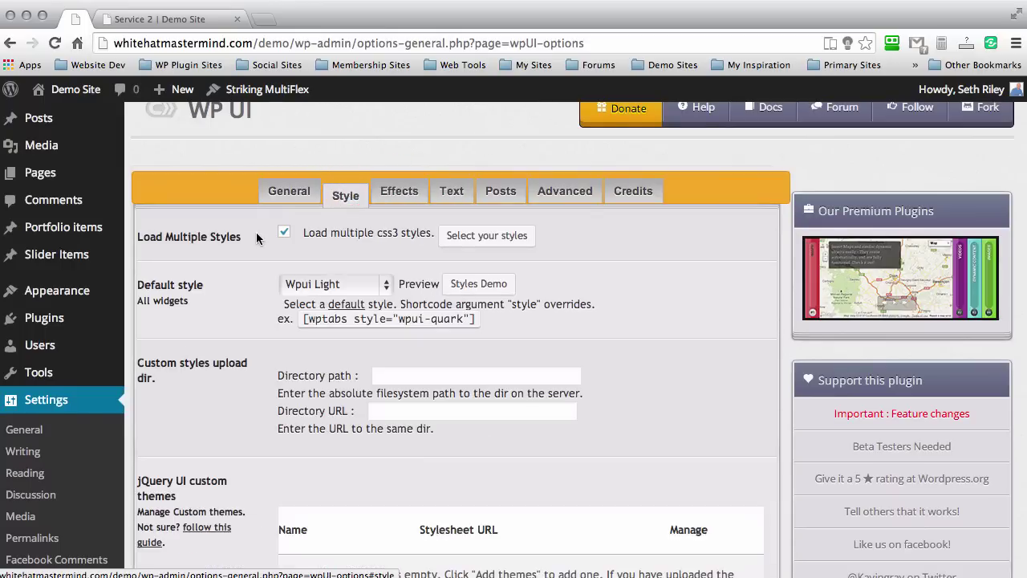
{"action": "scroll", "coordinate": [256, 232], "scroll_direction": "down", "scroll_amount": 2}
{"action": "scroll", "coordinate": [645, 218], "scroll_direction": "up", "scroll_amount": 3}
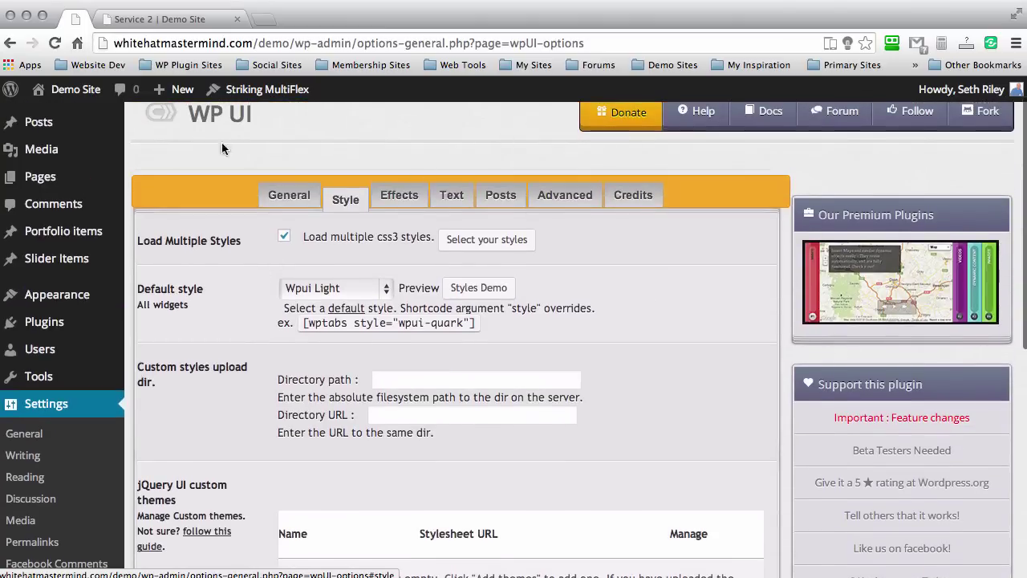
{"action": "scroll", "coordinate": [495, 135], "scroll_direction": "up", "scroll_amount": 1}
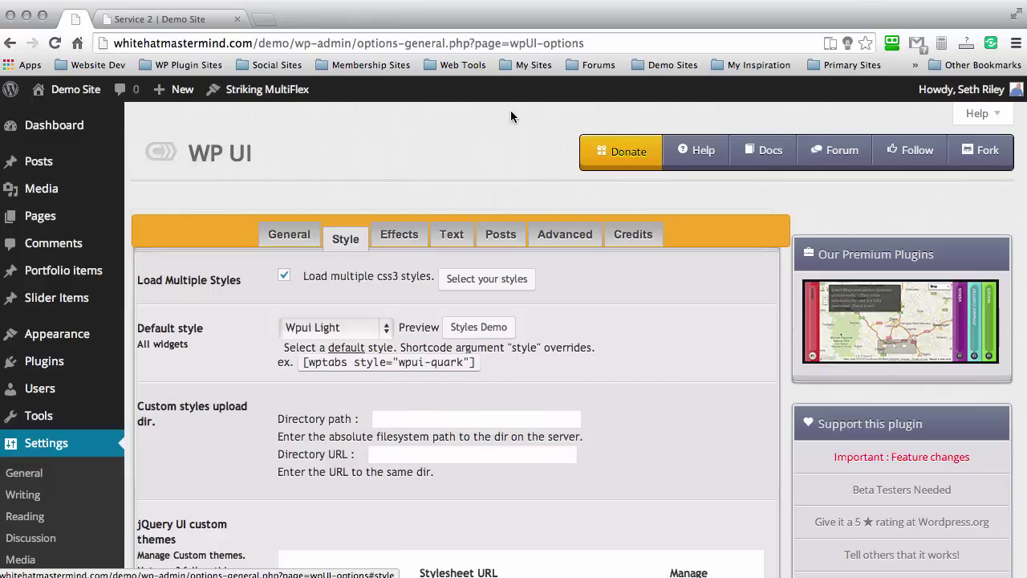
{"action": "left_click", "coordinate": [289, 234]}
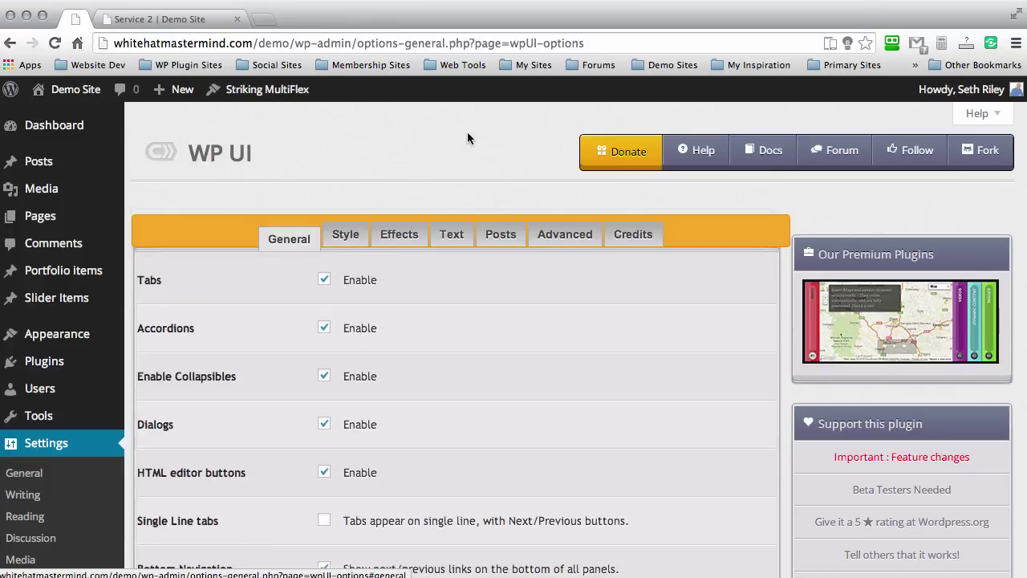
Step: Switch to the live Service 2 page and reload it at whitehatmastermind.com/demo/service-2/
{"action": "left_click", "coordinate": [169, 20]}
{"action": "left_click", "coordinate": [353, 44]}
{"action": "left_click_drag", "start_coordinate": [353, 45], "coordinate": [333, 44]}
{"action": "key", "text": "BackSpace"}
{"action": "key", "text": "Return"}
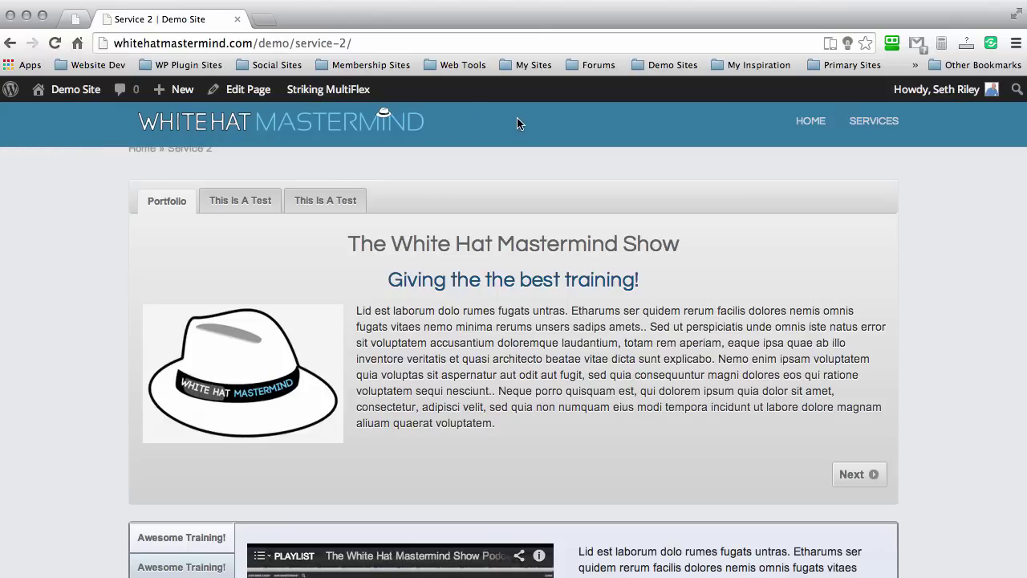
Step: Test the two This Is A Test tabs in the horizontal tab set and return to Portfolio
{"action": "left_click", "coordinate": [231, 201]}
{"action": "left_click", "coordinate": [308, 203]}
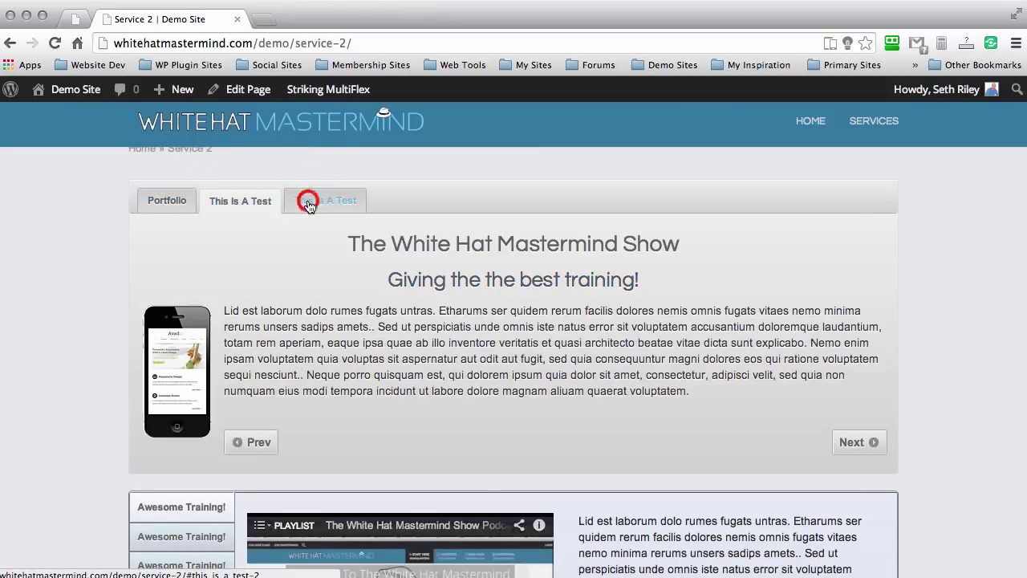
{"action": "left_click", "coordinate": [166, 200]}
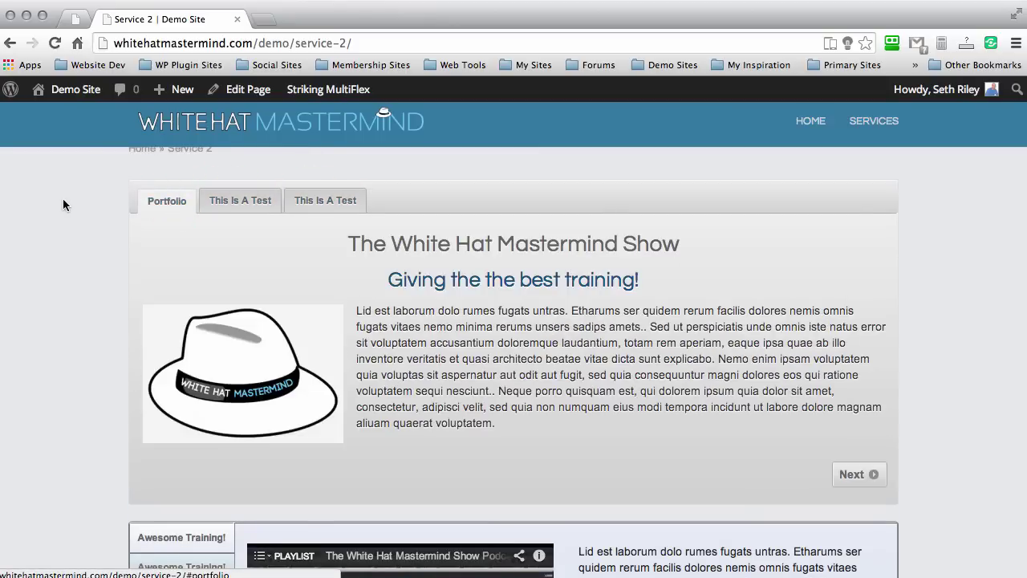
Step: Test the second and third Awesome Training! tabs in the vertical tab set
{"action": "scroll", "coordinate": [63, 200], "scroll_direction": "down", "scroll_amount": 5}
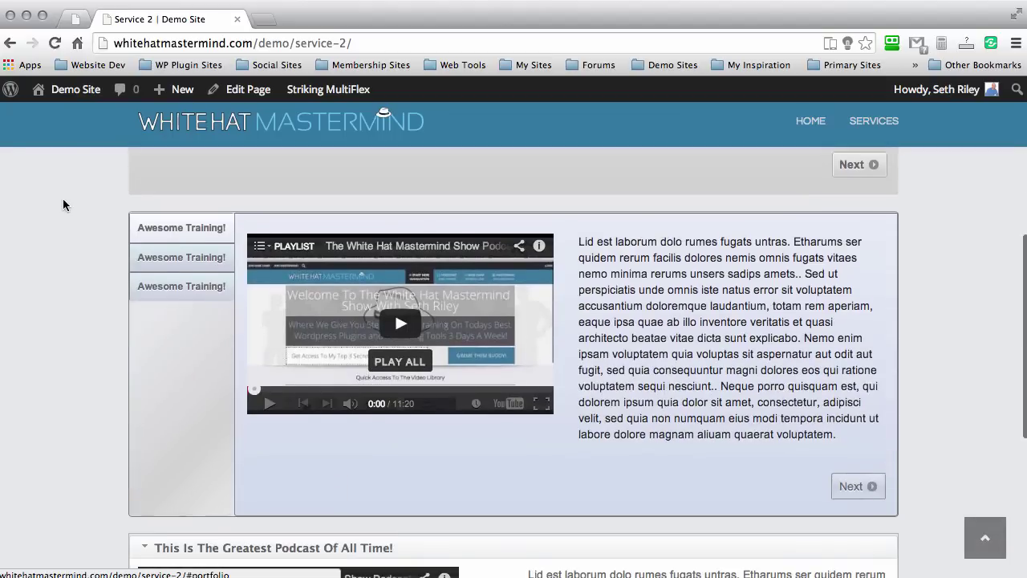
{"action": "left_click", "coordinate": [159, 258]}
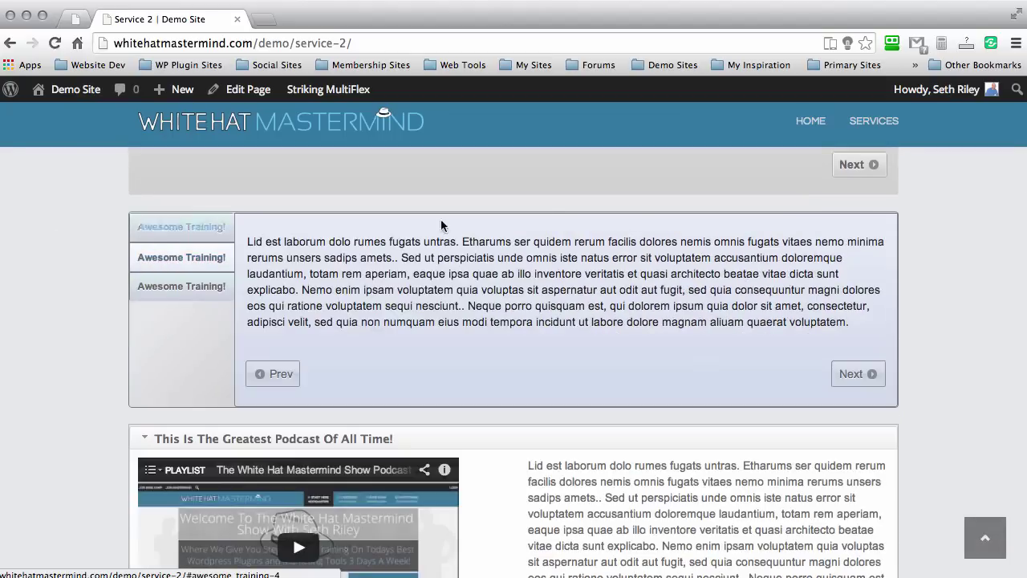
{"action": "left_click", "coordinate": [142, 285]}
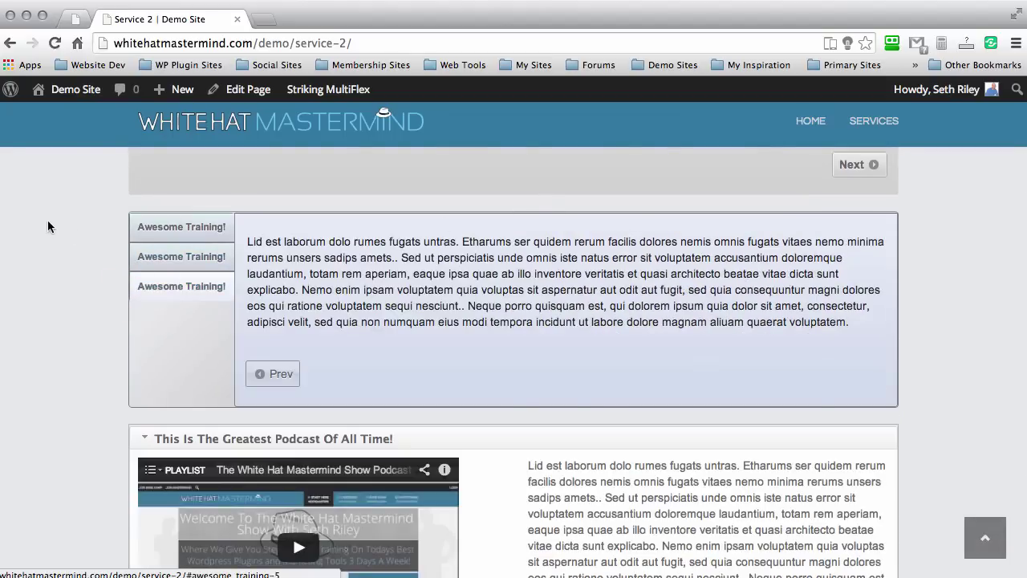
Step: Expand the second and third podcast accordion sections and return to the start of the page
{"action": "scroll", "coordinate": [47, 221], "scroll_direction": "down", "scroll_amount": 4}
{"action": "left_click", "coordinate": [267, 443]}
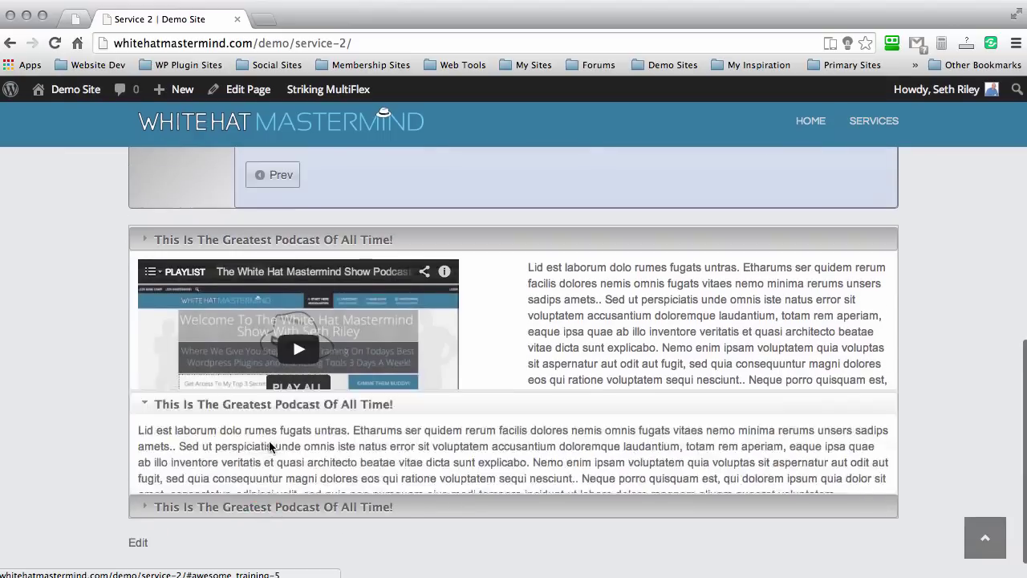
{"action": "left_click", "coordinate": [318, 501]}
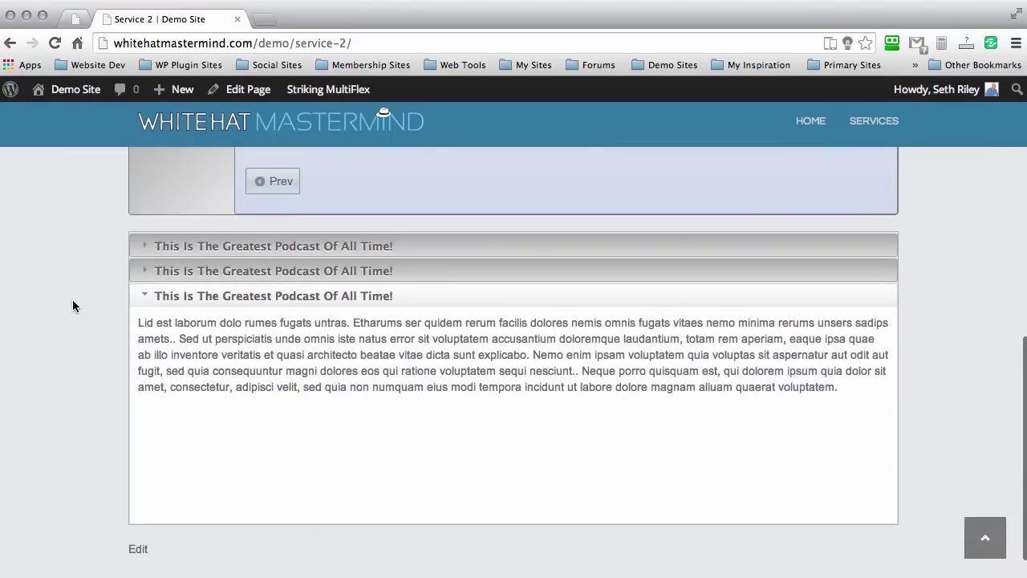
{"action": "scroll", "coordinate": [72, 299], "scroll_direction": "up", "scroll_amount": 6}
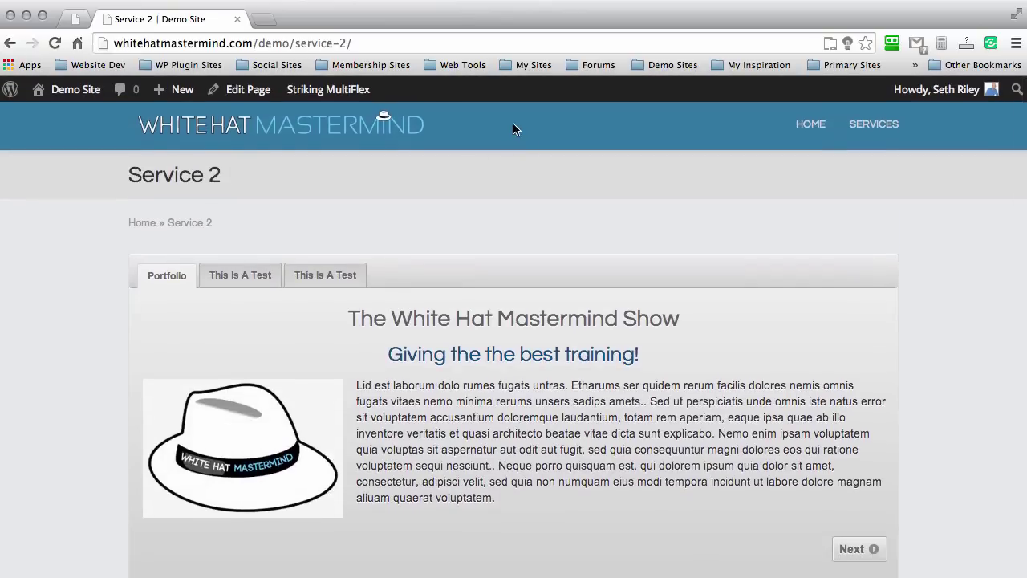